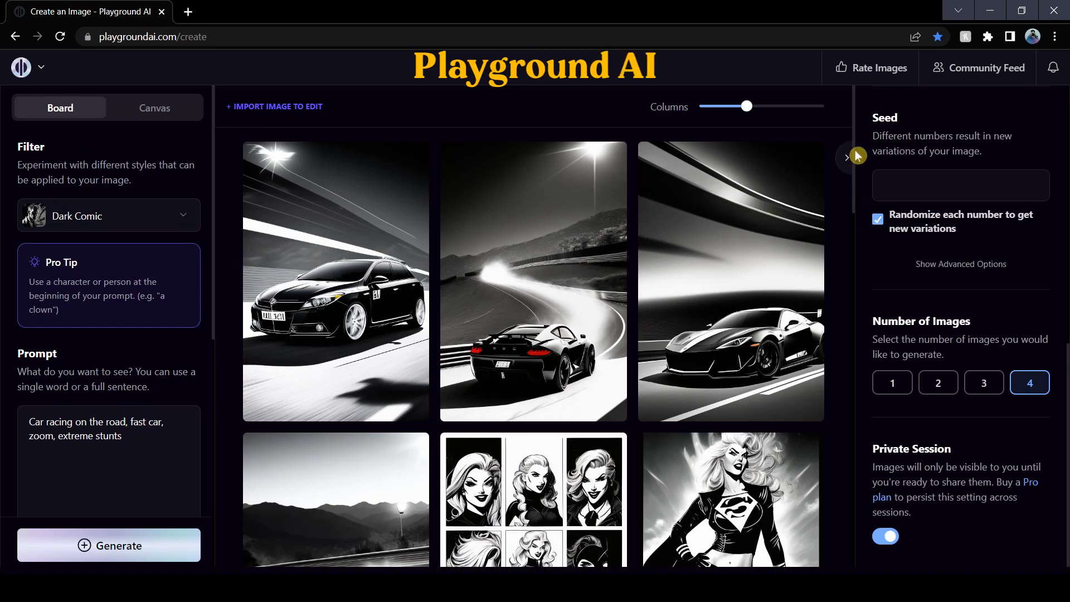
Step: Browse the available style filters and keep Dark Comic selected
{"action": "mouse_move", "coordinate": [857, 116]}
{"action": "left_mouse_down"}
{"action": "mouse_move", "coordinate": [860, 444]}
{"action": "mouse_move", "coordinate": [865, 172]}
{"action": "mouse_move", "coordinate": [841, 125]}
{"action": "left_mouse_up"}
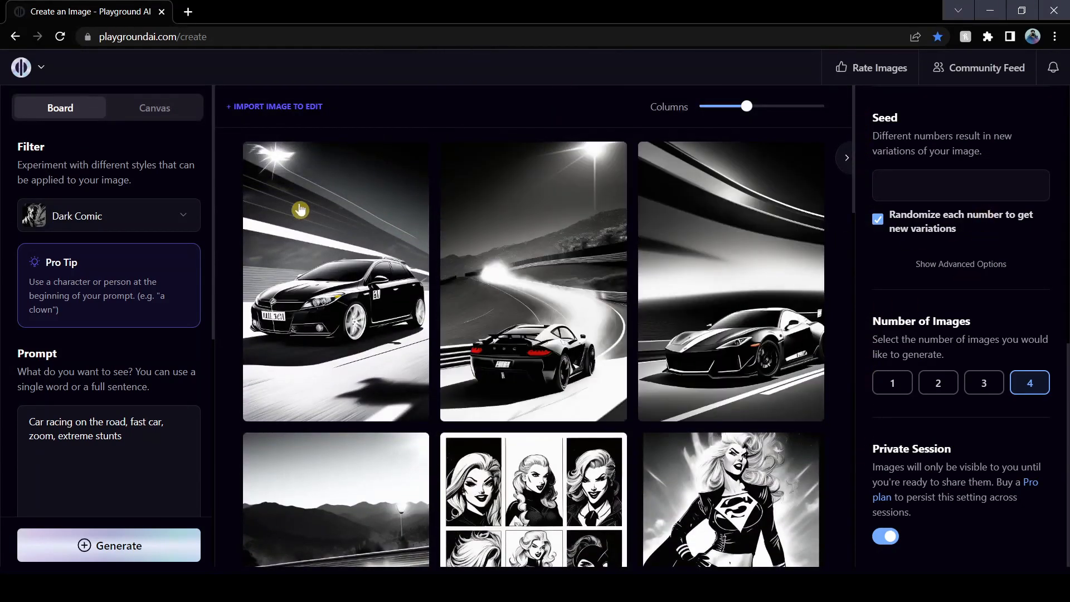
{"action": "left_click", "coordinate": [176, 224]}
{"action": "scroll", "coordinate": [452, 365], "scroll_direction": "down", "scroll_amount": 5}
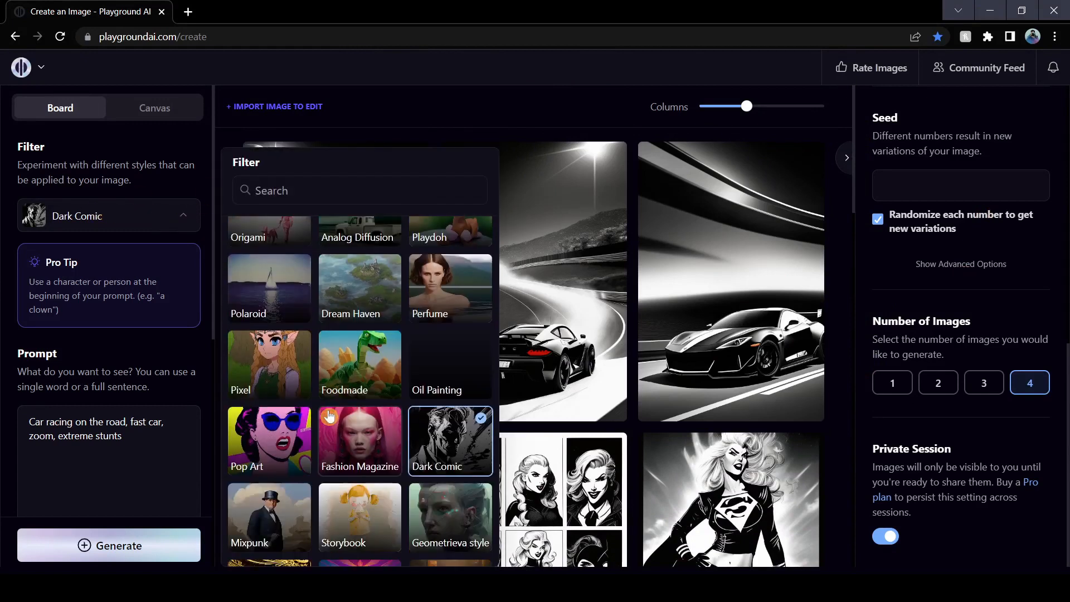
{"action": "left_click", "coordinate": [453, 365]}
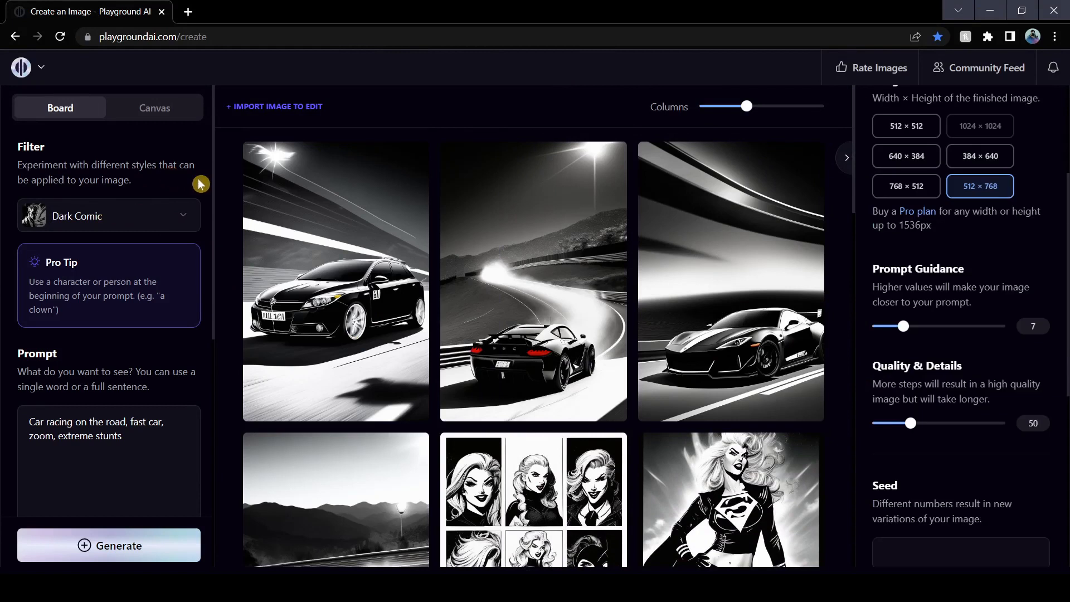
Step: View the first two black-and-white car images enlarged, one at a time
{"action": "left_click", "coordinate": [409, 166]}
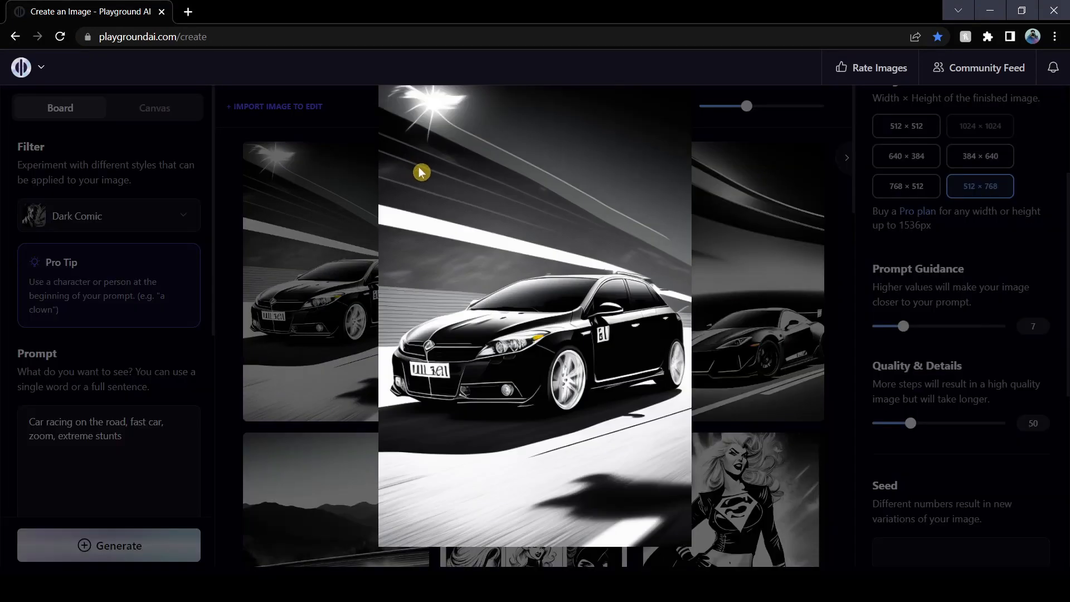
{"action": "left_click", "coordinate": [835, 238]}
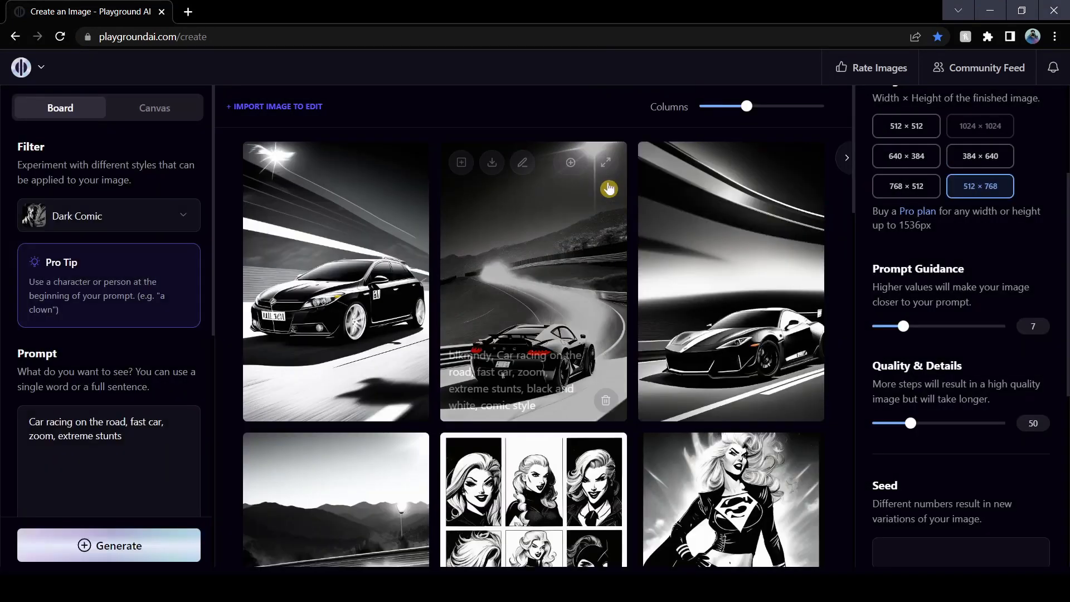
{"action": "left_click", "coordinate": [611, 166]}
{"action": "left_click", "coordinate": [840, 233]}
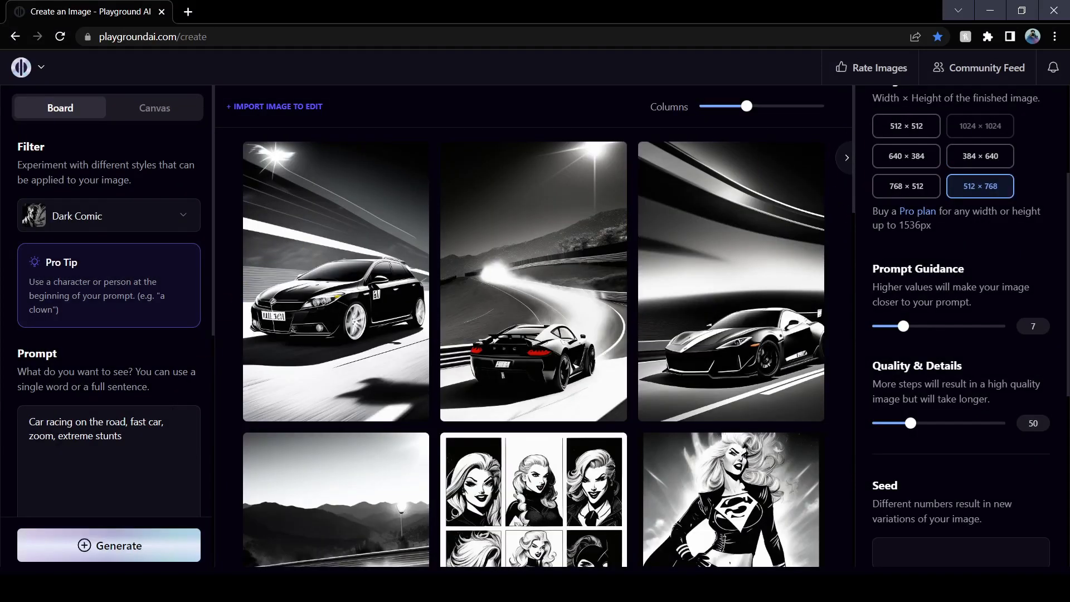
Step: Review the car racing prompt, the list of details excluded from the image and the Image to Image section
{"action": "scroll", "coordinate": [135, 298], "scroll_direction": "down", "scroll_amount": 3}
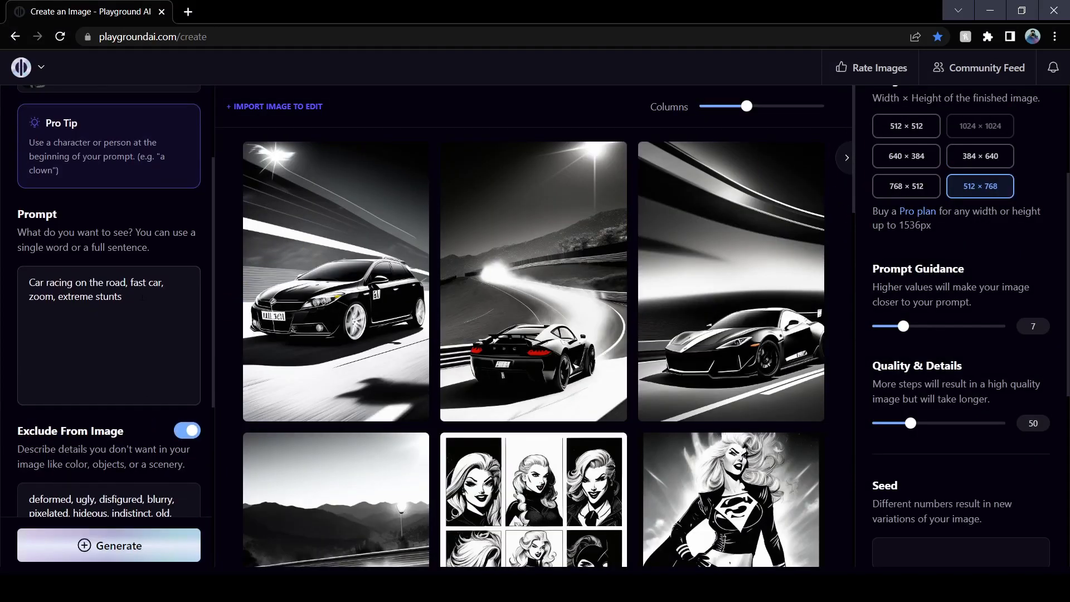
{"action": "triple_click", "coordinate": [141, 296]}
{"action": "left_click", "coordinate": [178, 245]}
{"action": "scroll", "coordinate": [170, 278], "scroll_direction": "down", "scroll_amount": 3}
{"action": "scroll", "coordinate": [109, 312], "scroll_direction": "down", "scroll_amount": 3}
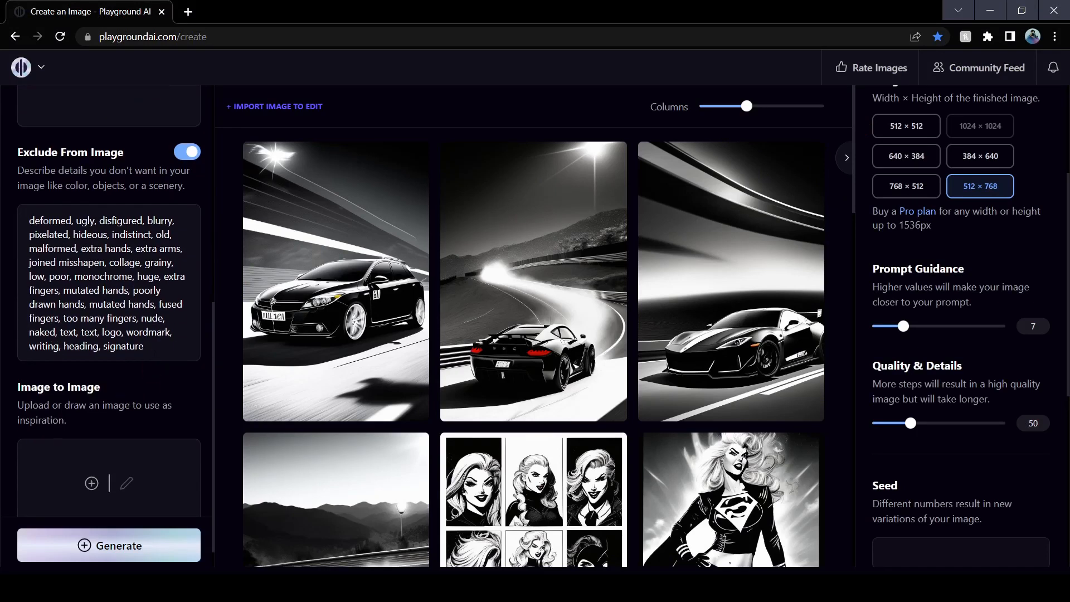
{"action": "mouse_move", "coordinate": [159, 352]}
{"action": "left_mouse_down"}
{"action": "mouse_move", "coordinate": [32, 234]}
{"action": "mouse_move", "coordinate": [34, 220]}
{"action": "mouse_move", "coordinate": [33, 303]}
{"action": "mouse_move", "coordinate": [187, 370]}
{"action": "left_mouse_up"}
{"action": "left_click_drag", "start_coordinate": [216, 341], "coordinate": [226, 115]}
{"action": "scroll", "coordinate": [1040, 245], "scroll_direction": "up", "scroll_amount": 3}
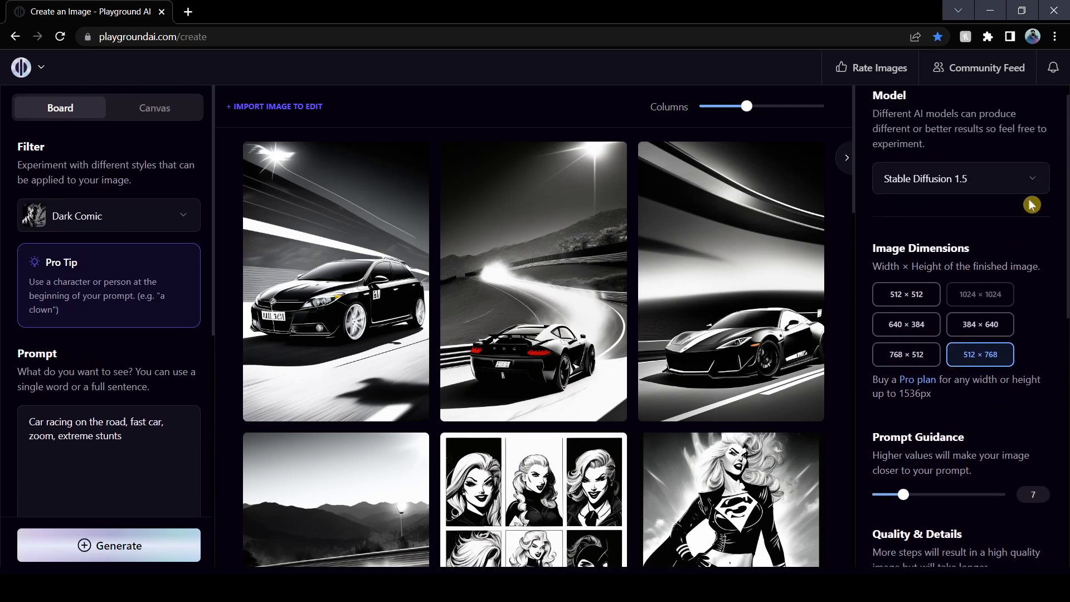
Step: Switch the model to Playground v1 and back to Stable Diffusion 1.5
{"action": "left_click", "coordinate": [990, 207]}
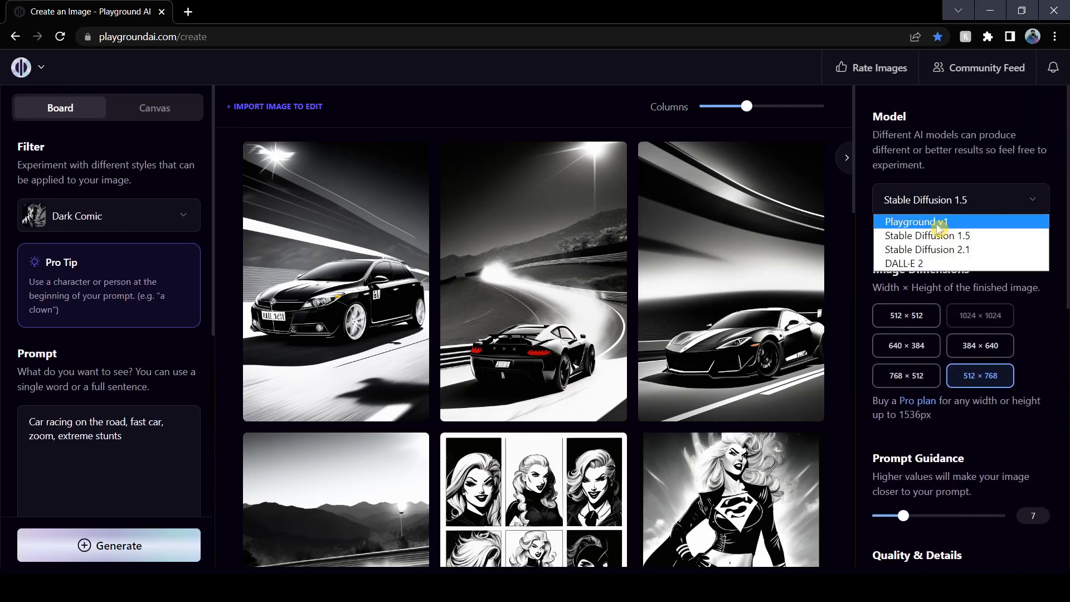
{"action": "left_click", "coordinate": [936, 222]}
{"action": "left_click", "coordinate": [962, 207]}
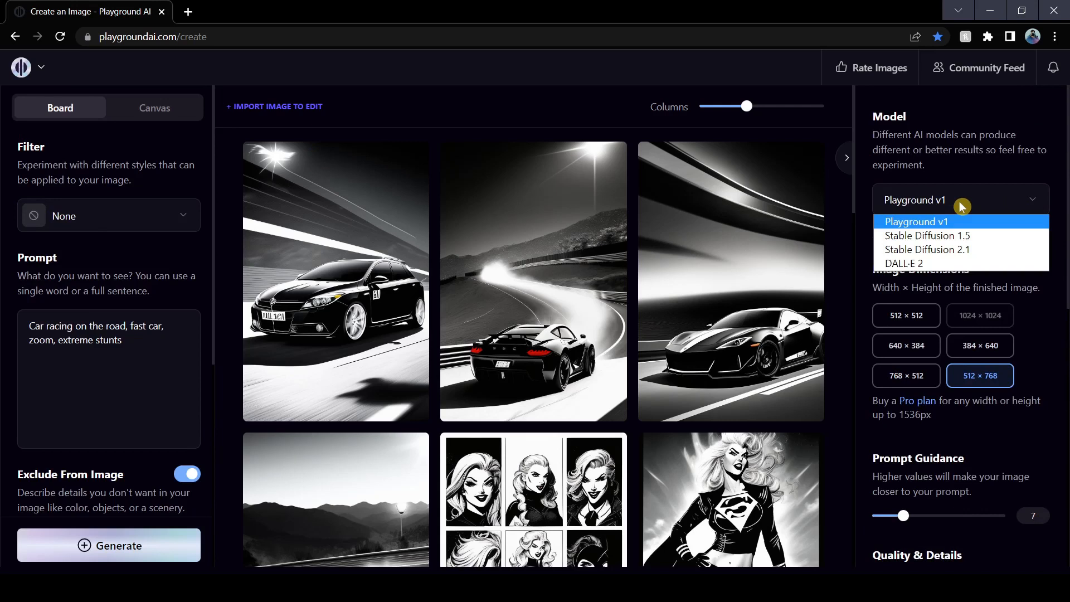
{"action": "left_click", "coordinate": [930, 234]}
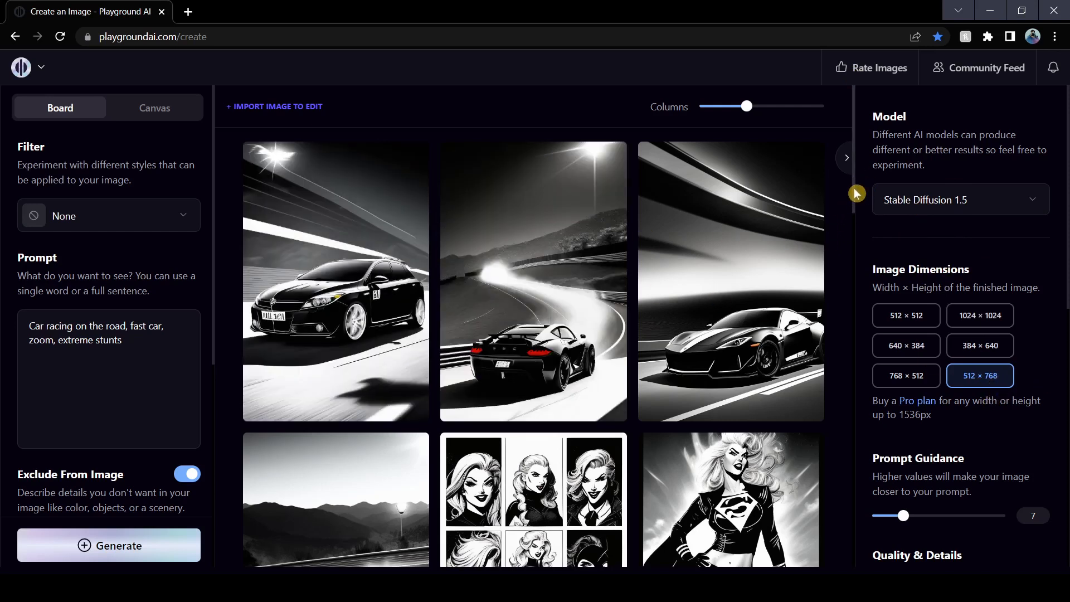
Step: View the multi-panel comic page of blonde women enlarged and close the preview
{"action": "left_click_drag", "start_coordinate": [854, 190], "coordinate": [852, 226]}
{"action": "left_click", "coordinate": [602, 320]}
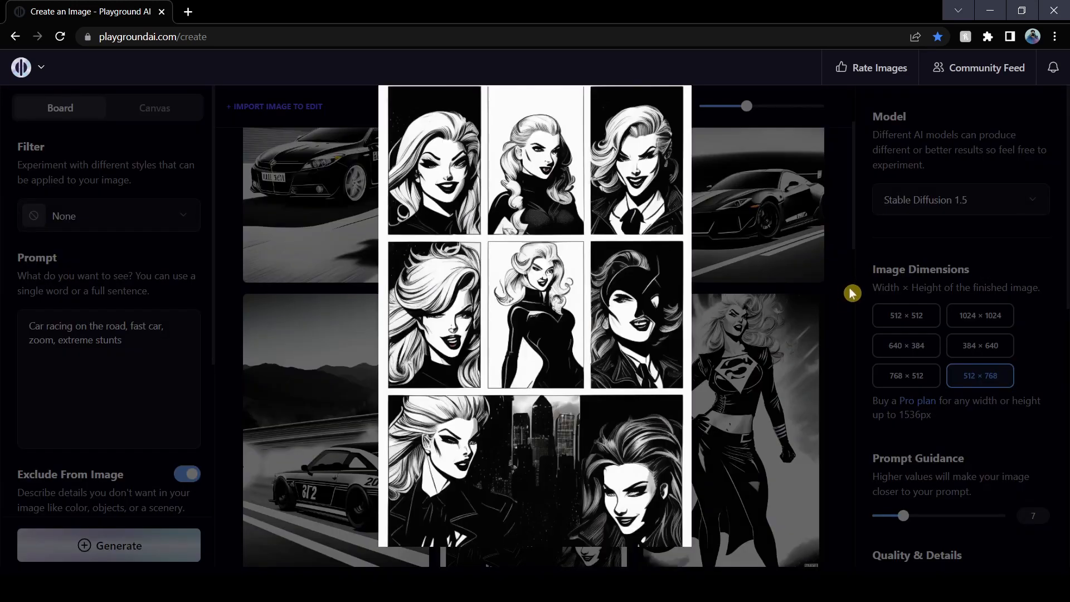
{"action": "left_click", "coordinate": [853, 293]}
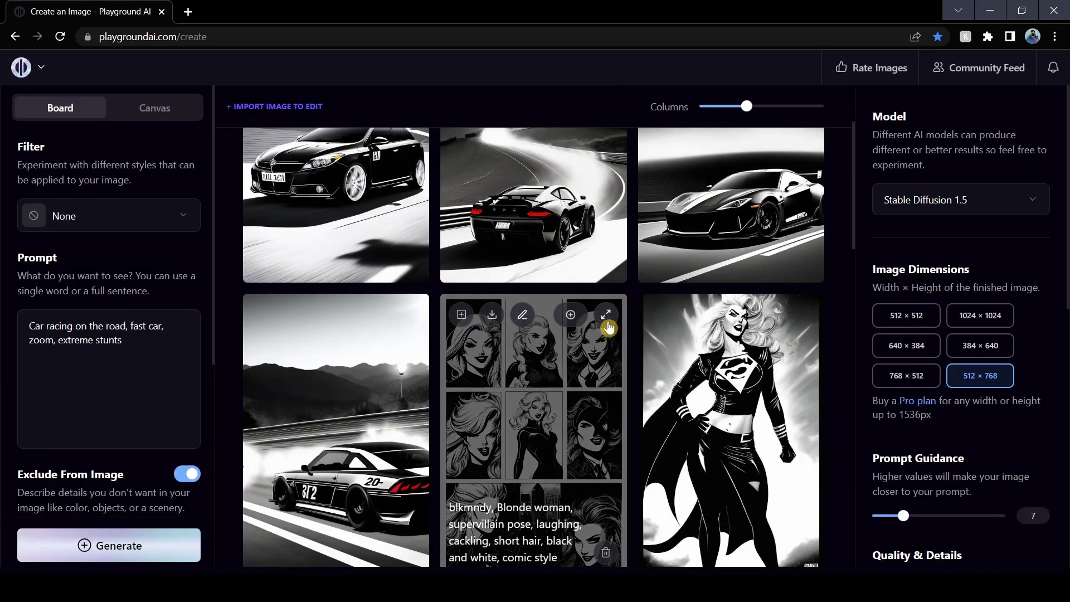
{"action": "left_click", "coordinate": [630, 322]}
{"action": "left_click", "coordinate": [834, 329]}
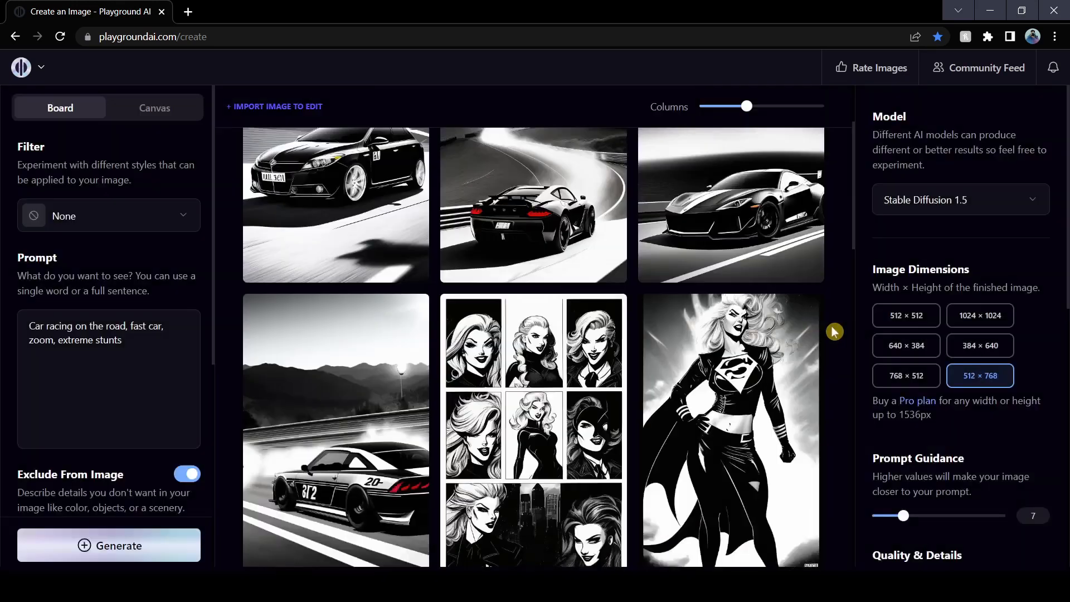
Step: View the caped woman image and the laughing supervillain image in the row below enlarged, one at a time
{"action": "left_click", "coordinate": [809, 318]}
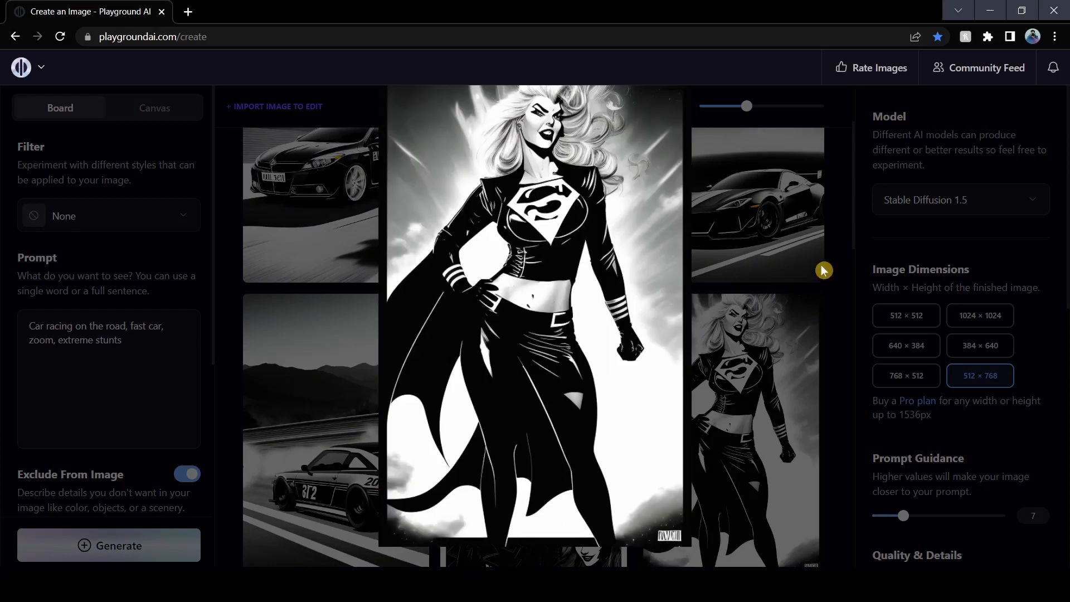
{"action": "left_click", "coordinate": [853, 269]}
{"action": "scroll", "coordinate": [842, 271], "scroll_direction": "down", "scroll_amount": 2}
{"action": "scroll", "coordinate": [842, 271], "scroll_direction": "down", "scroll_amount": 4}
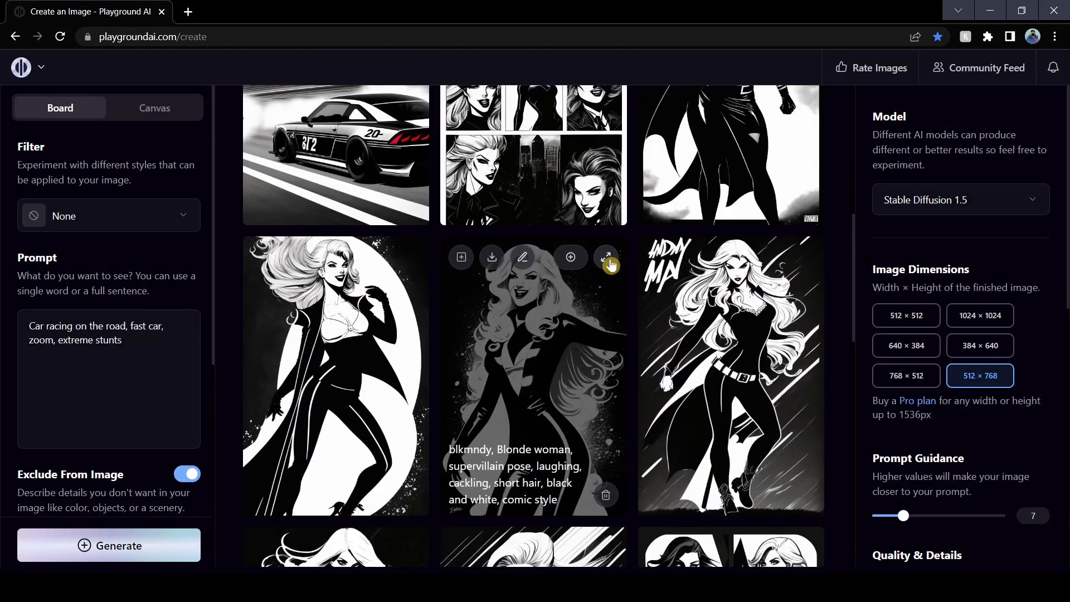
{"action": "left_click", "coordinate": [608, 260]}
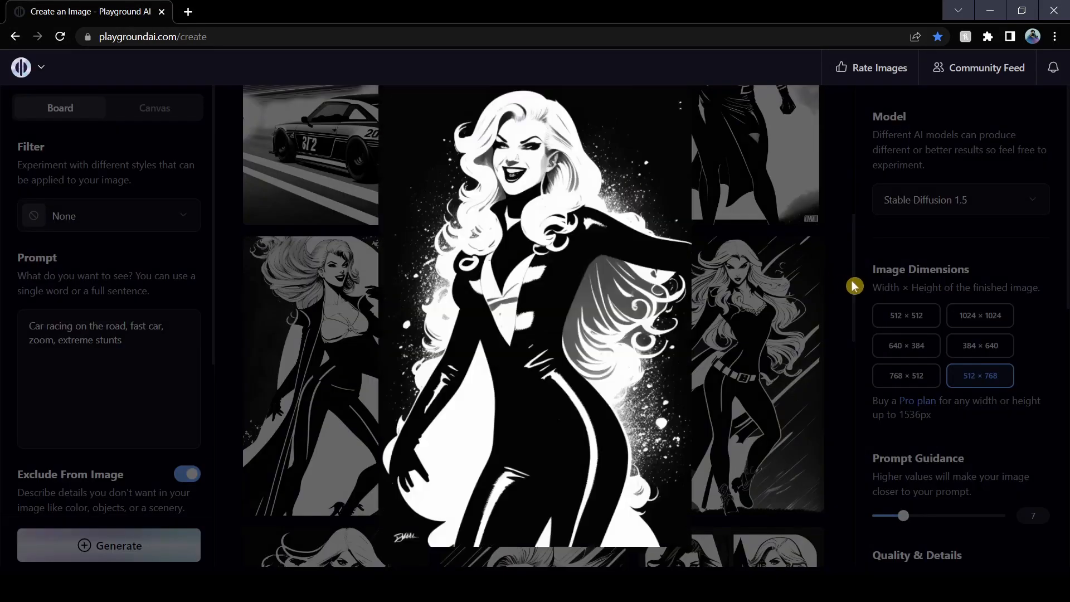
{"action": "left_click", "coordinate": [843, 288]}
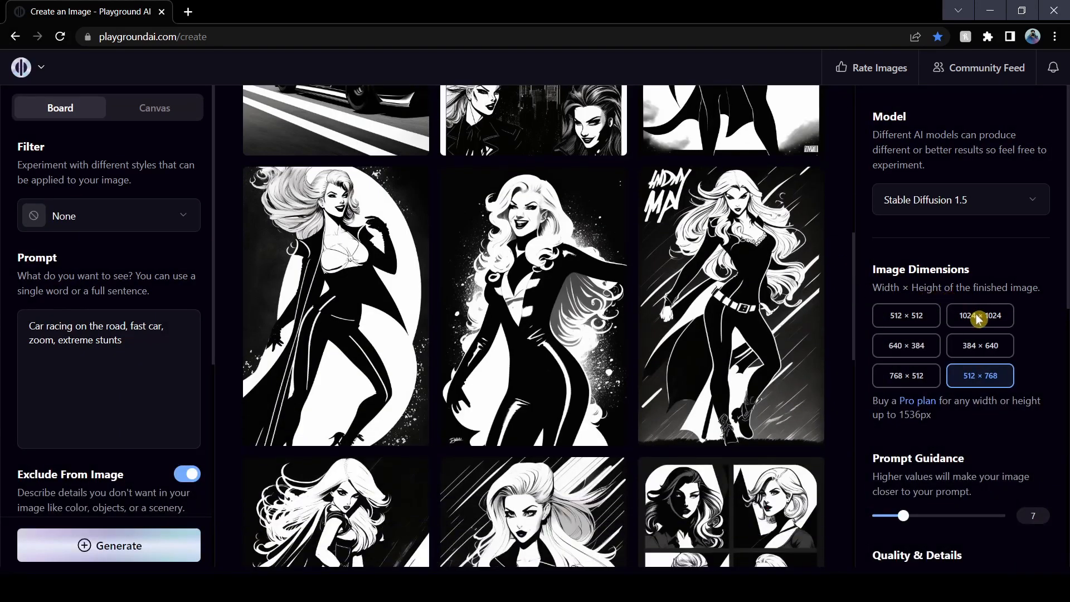
Step: Apply the Dark Comic filter and set the prompt guidance to 10
{"action": "scroll", "coordinate": [978, 319], "scroll_direction": "down", "scroll_amount": 4}
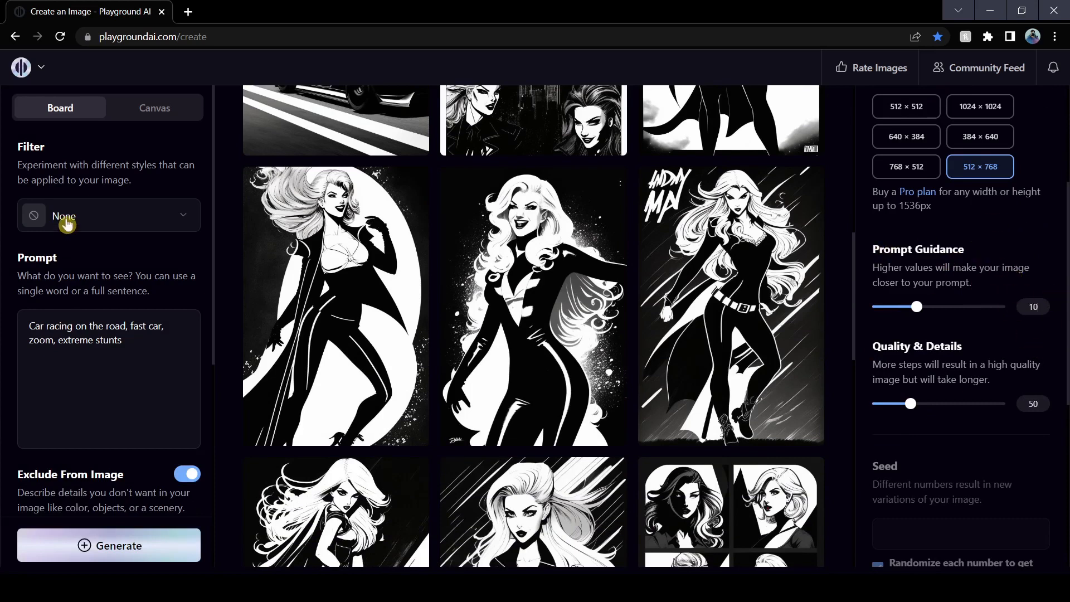
{"action": "left_click", "coordinate": [114, 223]}
{"action": "scroll", "coordinate": [390, 365], "scroll_direction": "down", "scroll_amount": 3}
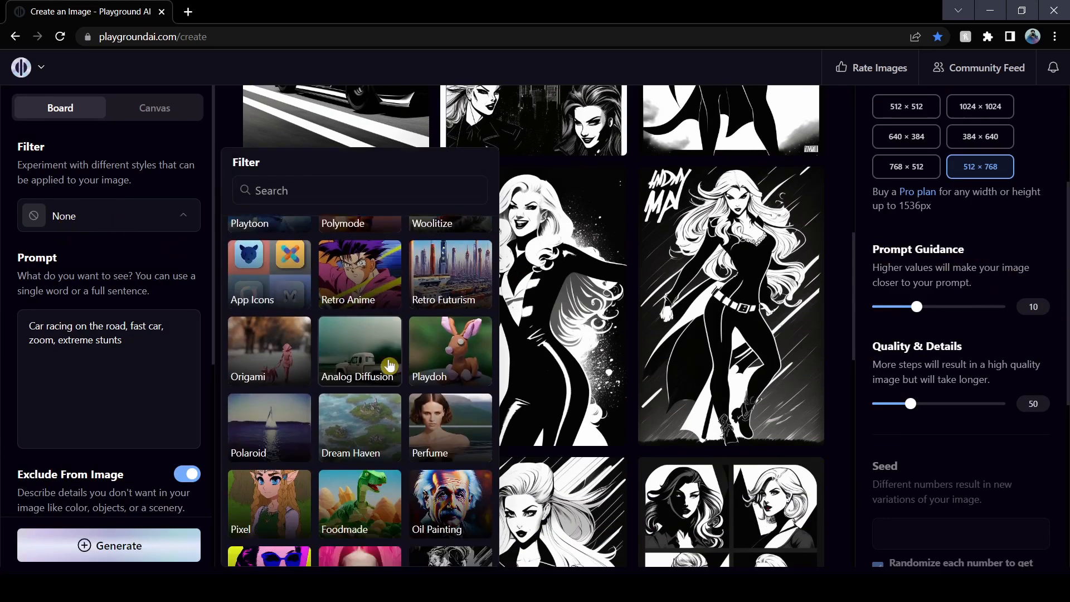
{"action": "scroll", "coordinate": [390, 365], "scroll_direction": "down", "scroll_amount": 2}
{"action": "left_click", "coordinate": [451, 443]}
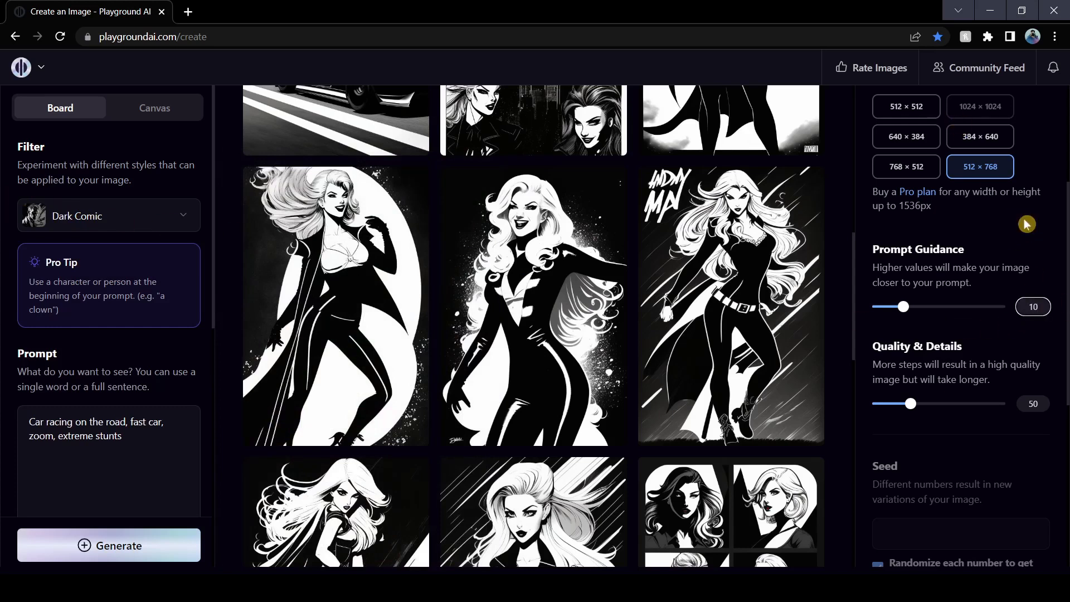
Step: Reveal the advanced options and set the sampler to pndm (plms)
{"action": "scroll", "coordinate": [1031, 288], "scroll_direction": "down", "scroll_amount": 1}
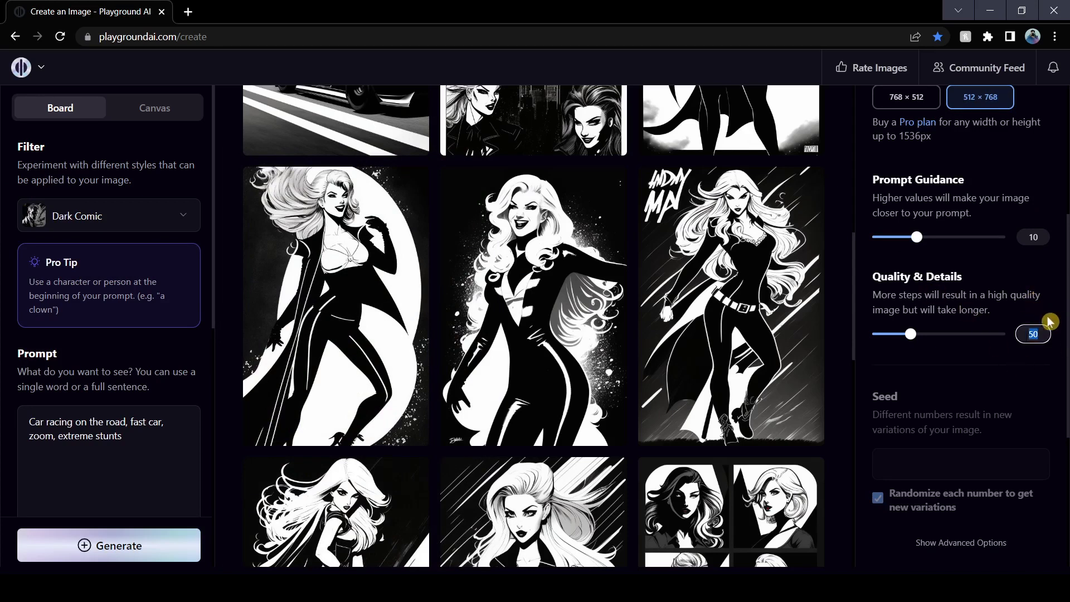
{"action": "scroll", "coordinate": [1052, 321], "scroll_direction": "down", "scroll_amount": 3}
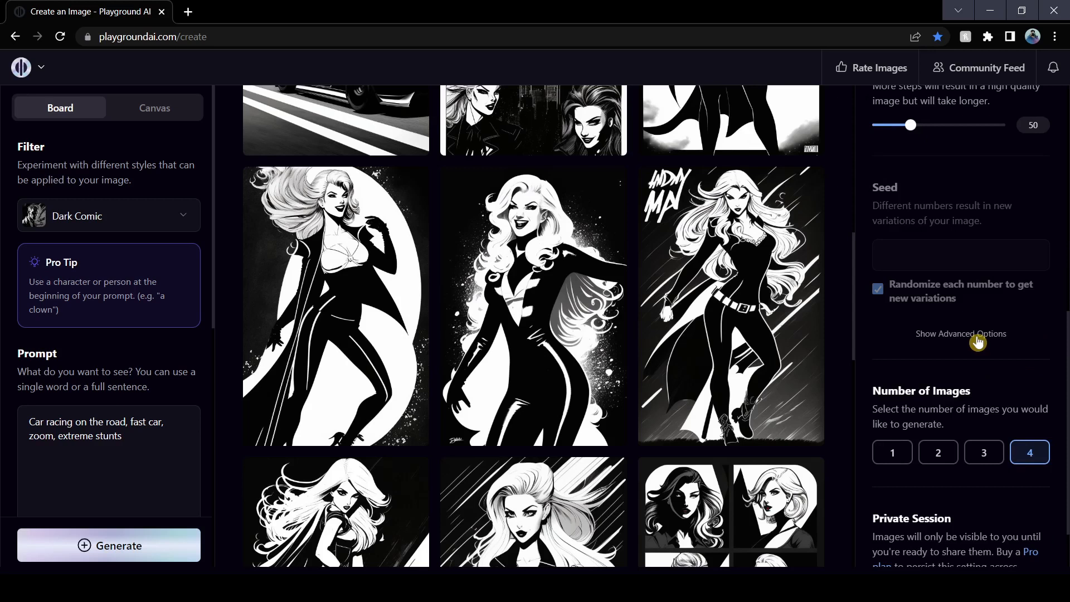
{"action": "left_click", "coordinate": [938, 337]}
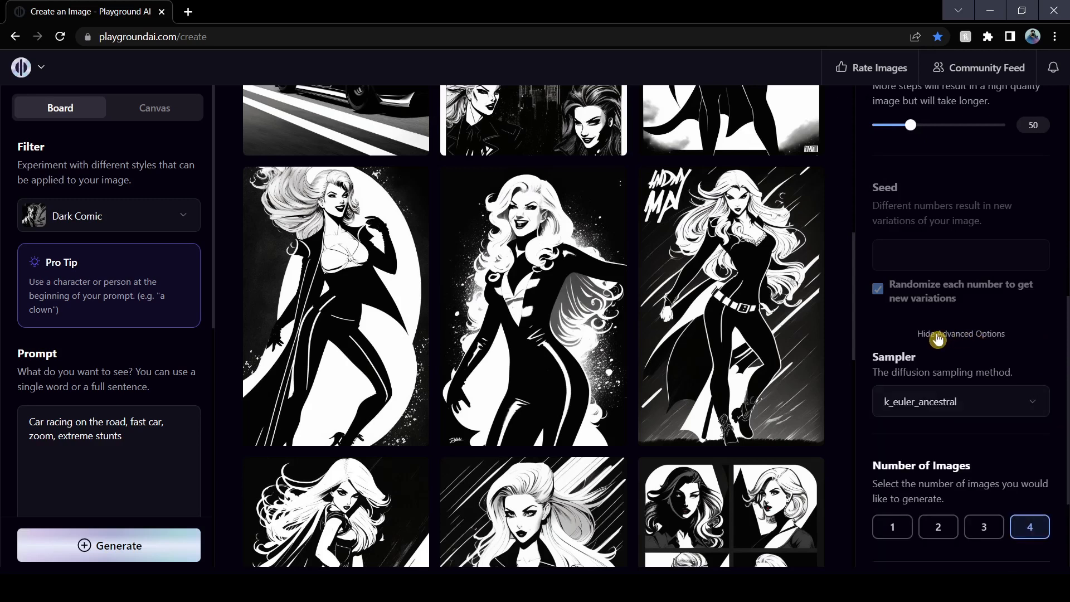
{"action": "left_click", "coordinate": [955, 403]}
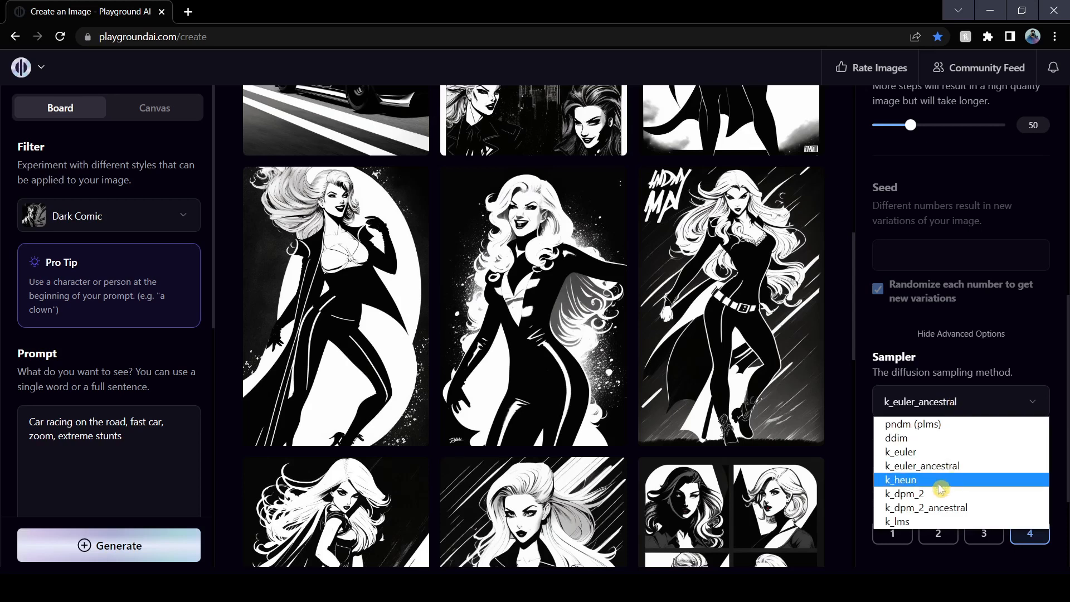
{"action": "left_click", "coordinate": [956, 425]}
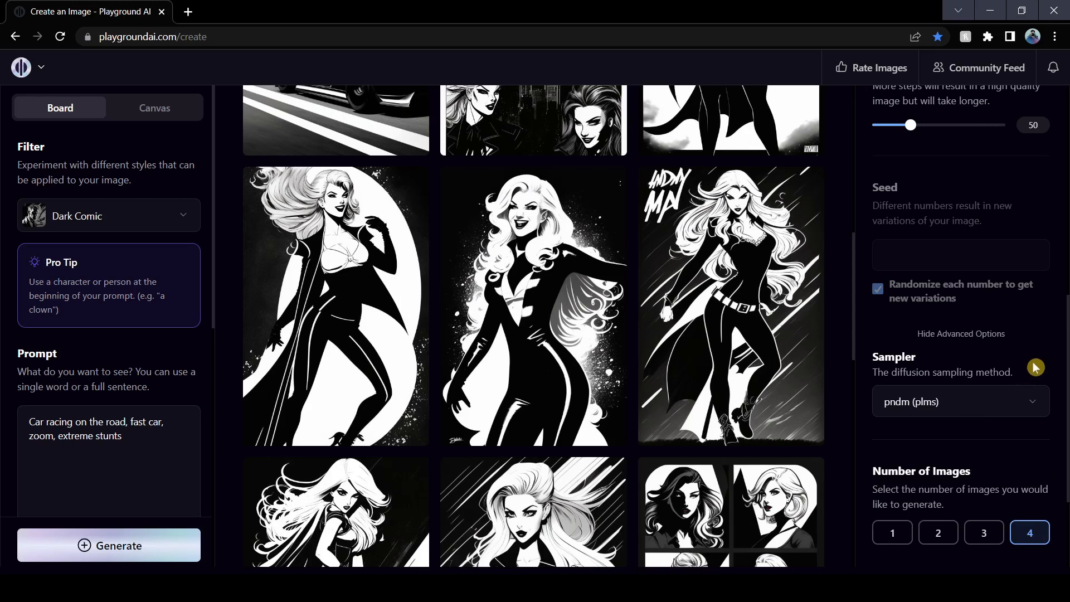
Step: Review the number of images, the private session setting and the full text of details excluded from the image
{"action": "scroll", "coordinate": [1040, 355], "scroll_direction": "down", "scroll_amount": 3}
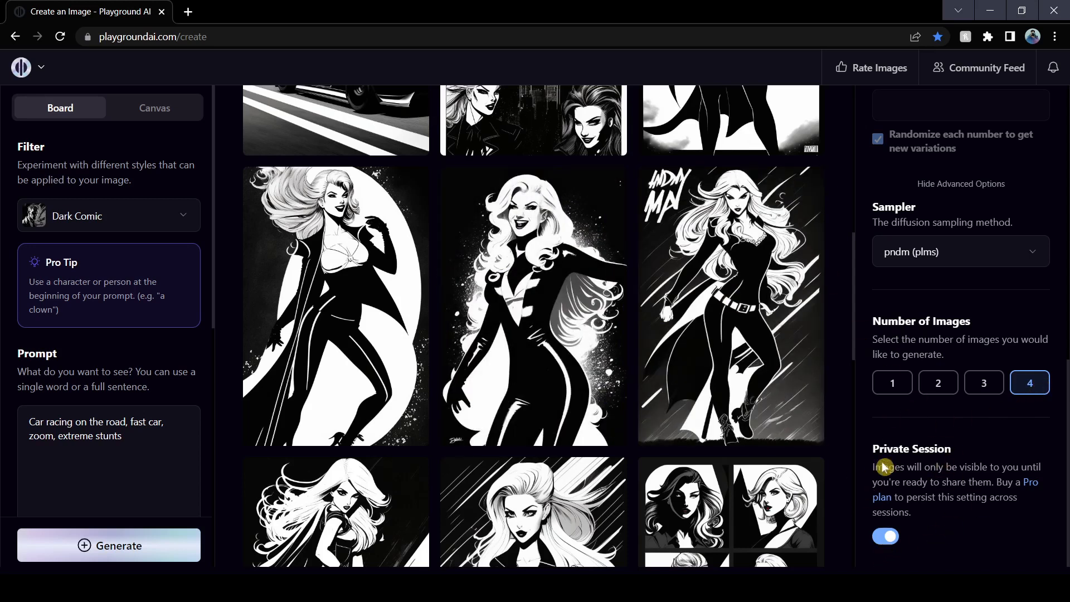
{"action": "scroll", "coordinate": [208, 341], "scroll_direction": "down", "scroll_amount": 7}
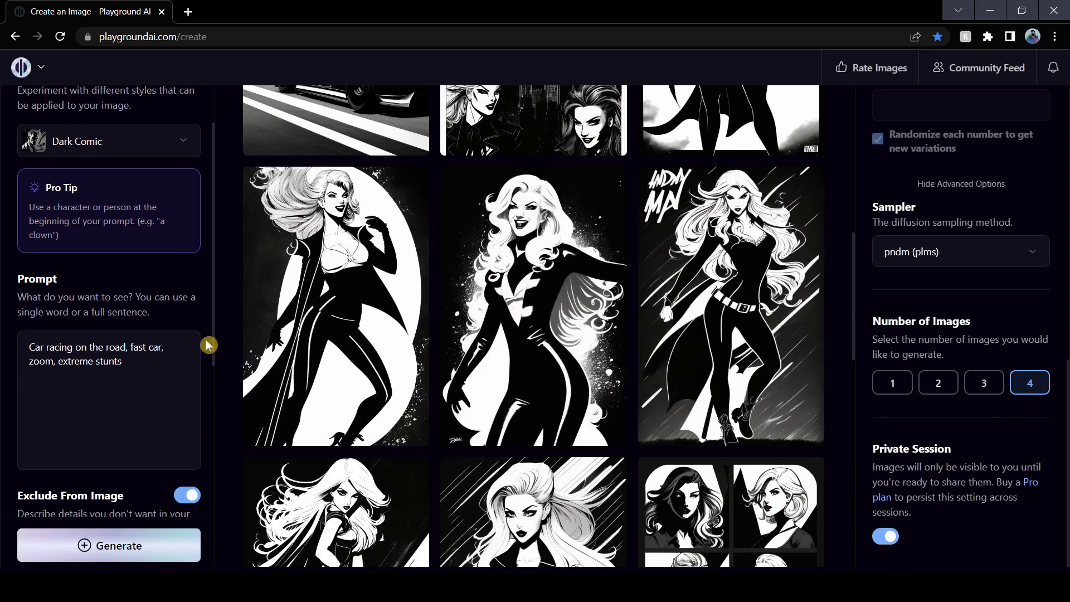
{"action": "scroll", "coordinate": [195, 320], "scroll_direction": "down", "scroll_amount": 3}
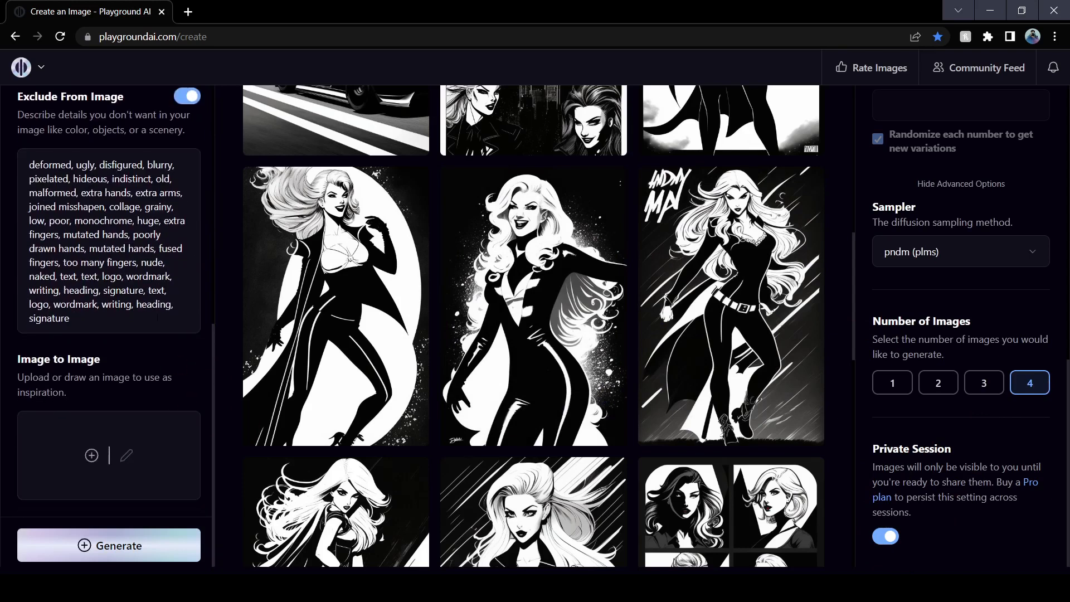
{"action": "mouse_move", "coordinate": [101, 314]}
{"action": "left_mouse_down"}
{"action": "mouse_move", "coordinate": [27, 287]}
{"action": "mouse_move", "coordinate": [14, 132]}
{"action": "mouse_move", "coordinate": [112, 320]}
{"action": "mouse_move", "coordinate": [40, 148]}
{"action": "mouse_move", "coordinate": [117, 330]}
{"action": "mouse_move", "coordinate": [29, 164]}
{"action": "left_mouse_up"}
{"action": "left_click", "coordinate": [128, 318]}
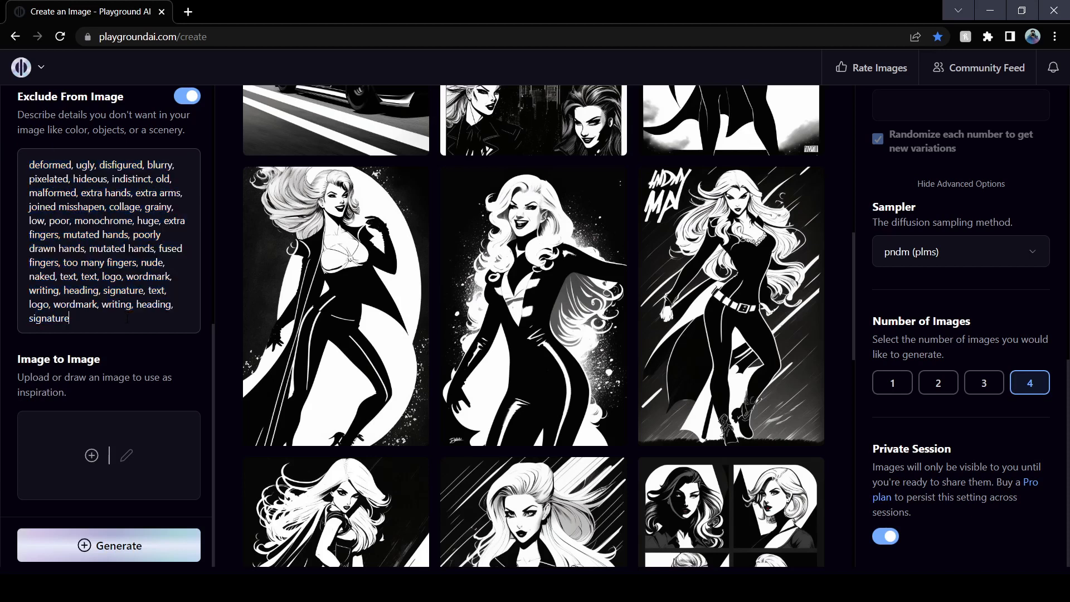
{"action": "left_click_drag", "start_coordinate": [91, 315], "coordinate": [16, 167]}
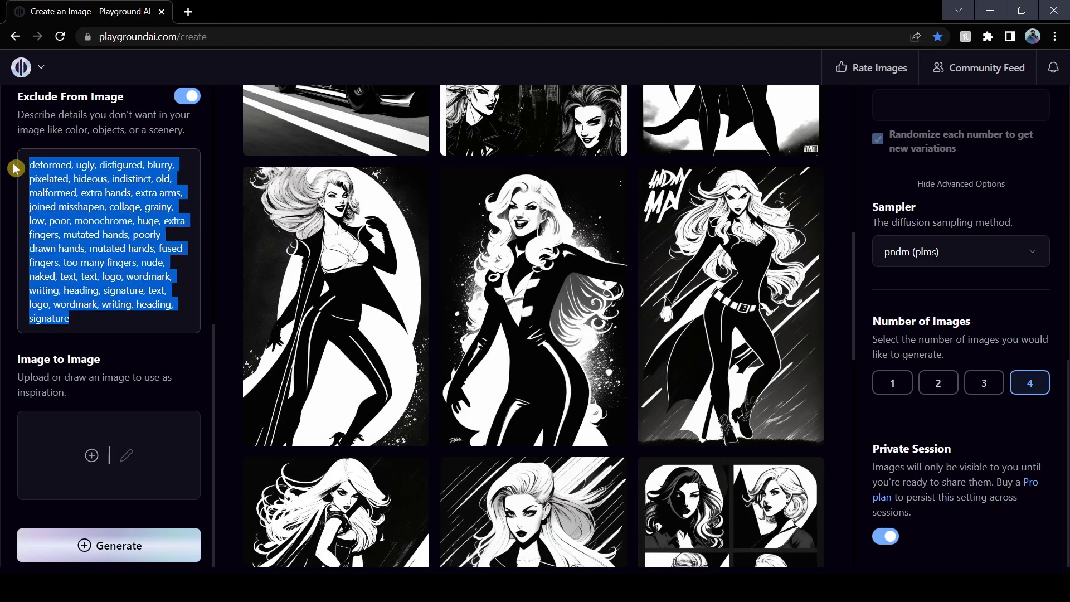
Step: Look through the Downloads folder for an Image to Image reference, close the file picker without choosing one and return to the prompt
{"action": "left_click", "coordinate": [89, 133]}
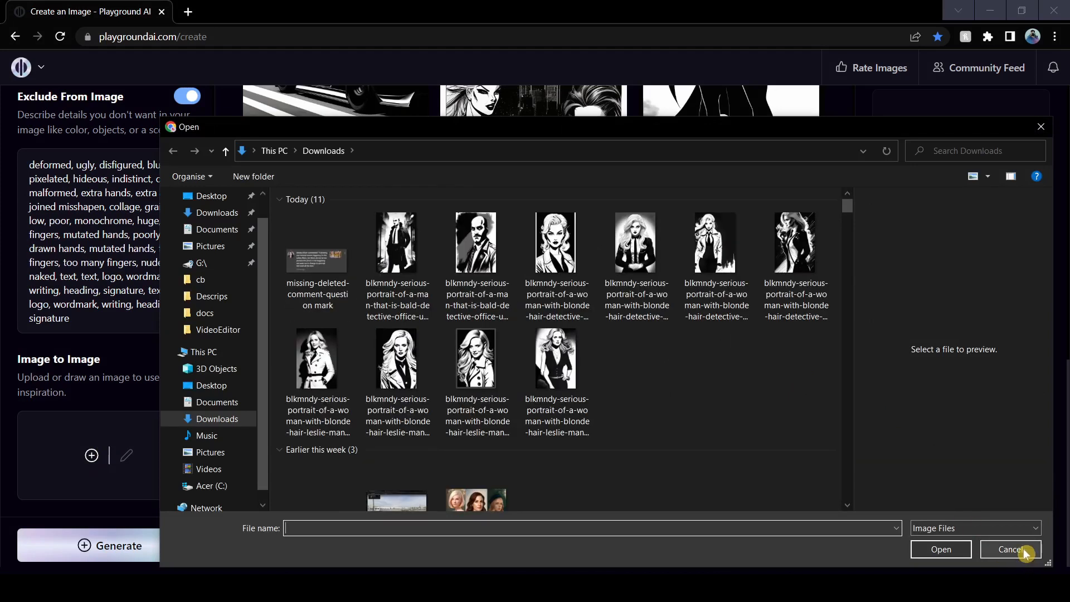
{"action": "left_click", "coordinate": [1010, 549]}
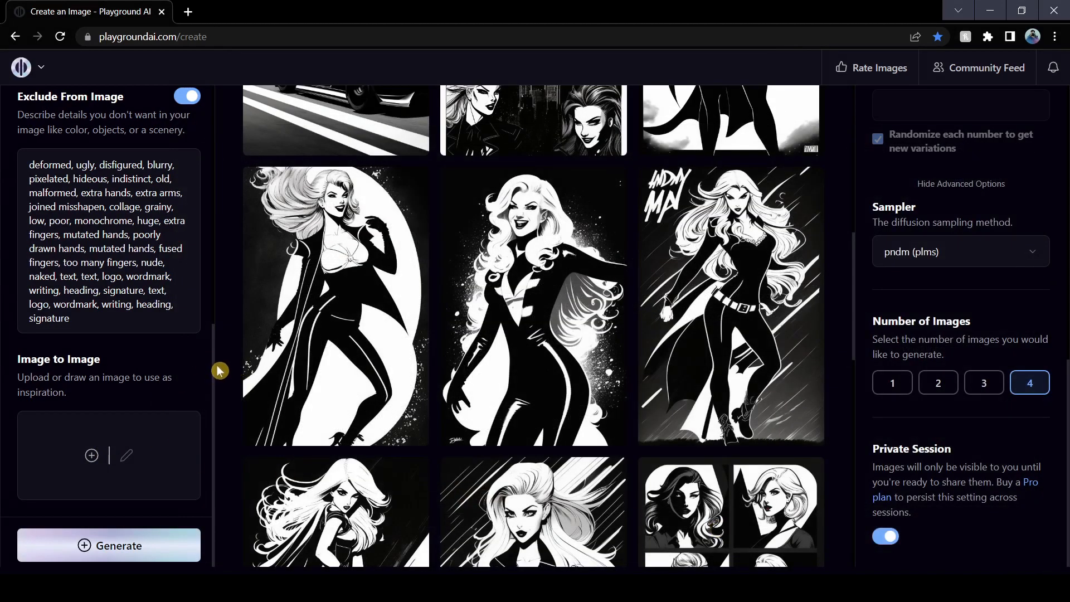
{"action": "left_click_drag", "start_coordinate": [215, 353], "coordinate": [222, 167]}
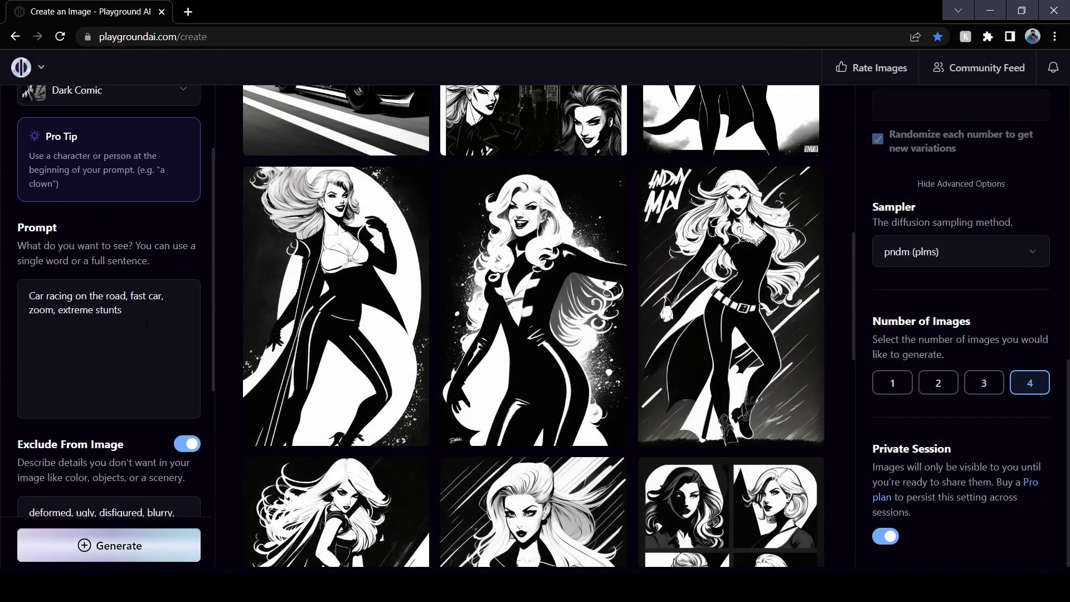
Step: Review the car racing prompt and enlarge the first generated car image, closing it to return to the gallery
{"action": "left_click_drag", "start_coordinate": [147, 323], "coordinate": [35, 295]}
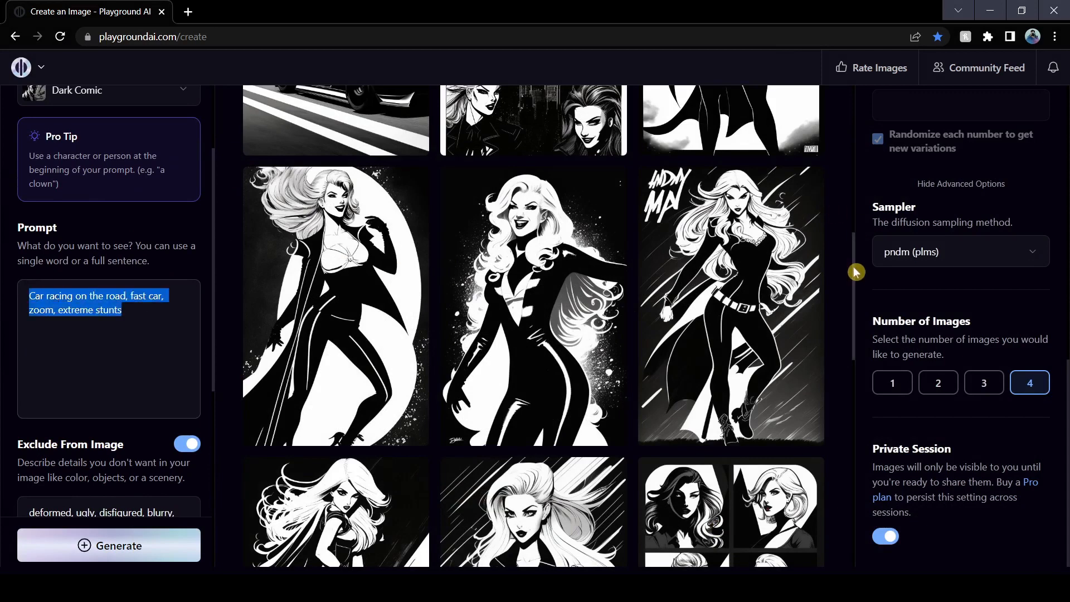
{"action": "left_click_drag", "start_coordinate": [855, 270], "coordinate": [848, 95]}
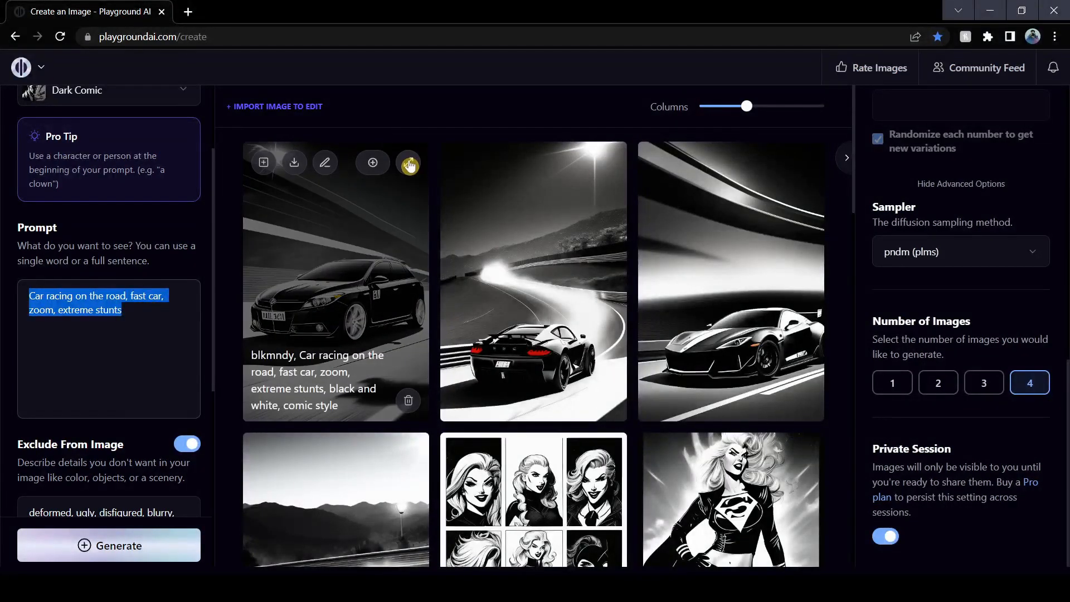
{"action": "left_click", "coordinate": [409, 163]}
{"action": "left_click", "coordinate": [114, 288]}
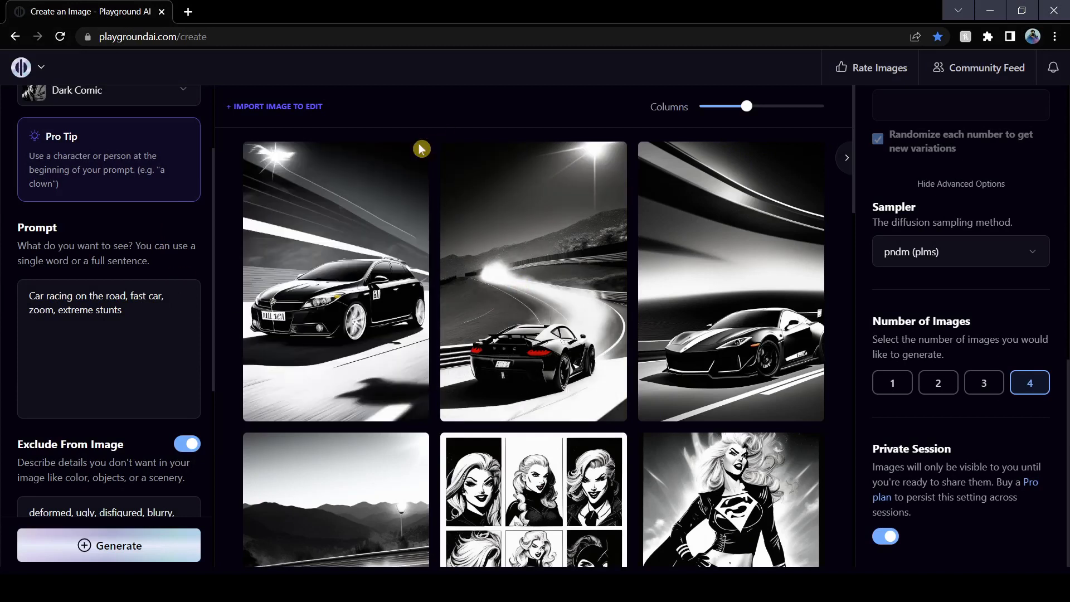
{"action": "left_click", "coordinate": [413, 163]}
{"action": "left_click", "coordinate": [850, 299]}
{"action": "scroll", "coordinate": [187, 286], "scroll_direction": "up", "scroll_amount": 3}
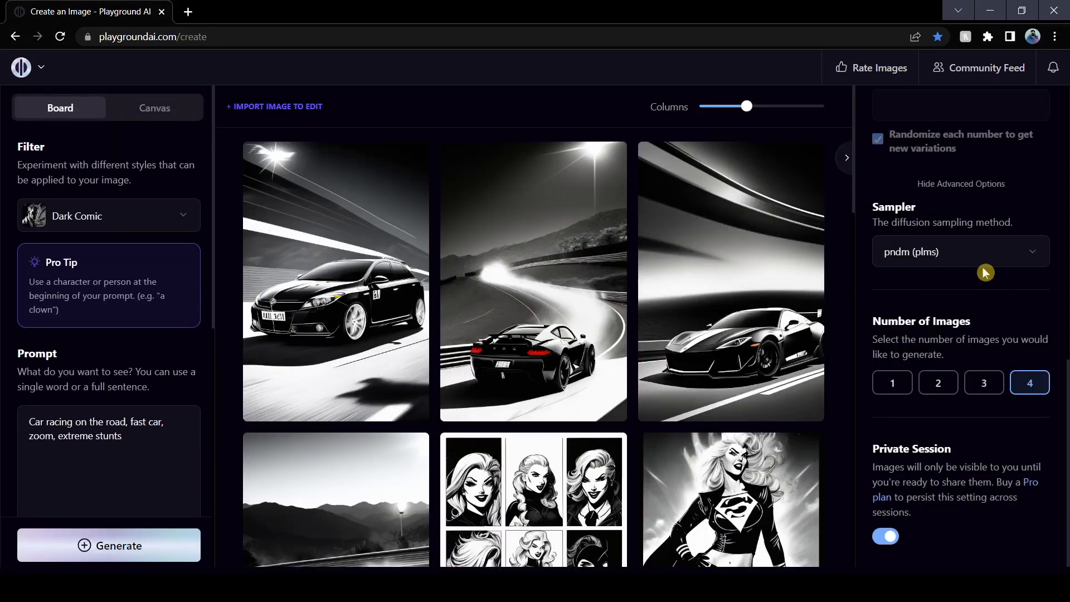
Step: Choose the pndm (plms) sampler, generate four more images from the car racing prompt and browse the results
{"action": "left_click", "coordinate": [987, 256]}
{"action": "left_click", "coordinate": [938, 275]}
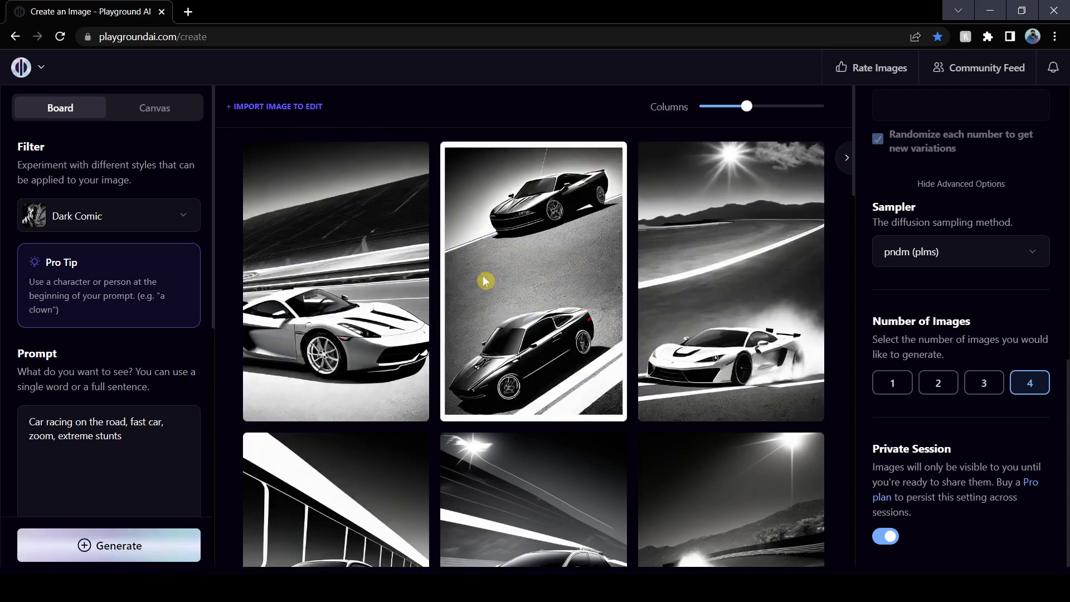
{"action": "scroll", "coordinate": [836, 228], "scroll_direction": "down", "scroll_amount": 4}
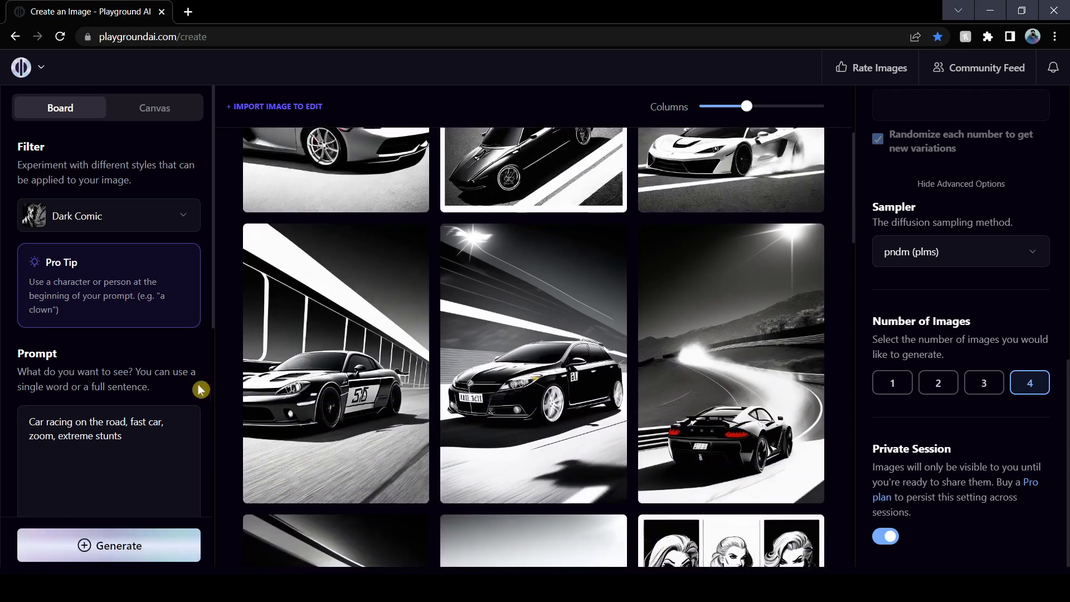
{"action": "mouse_move", "coordinate": [324, 345]}
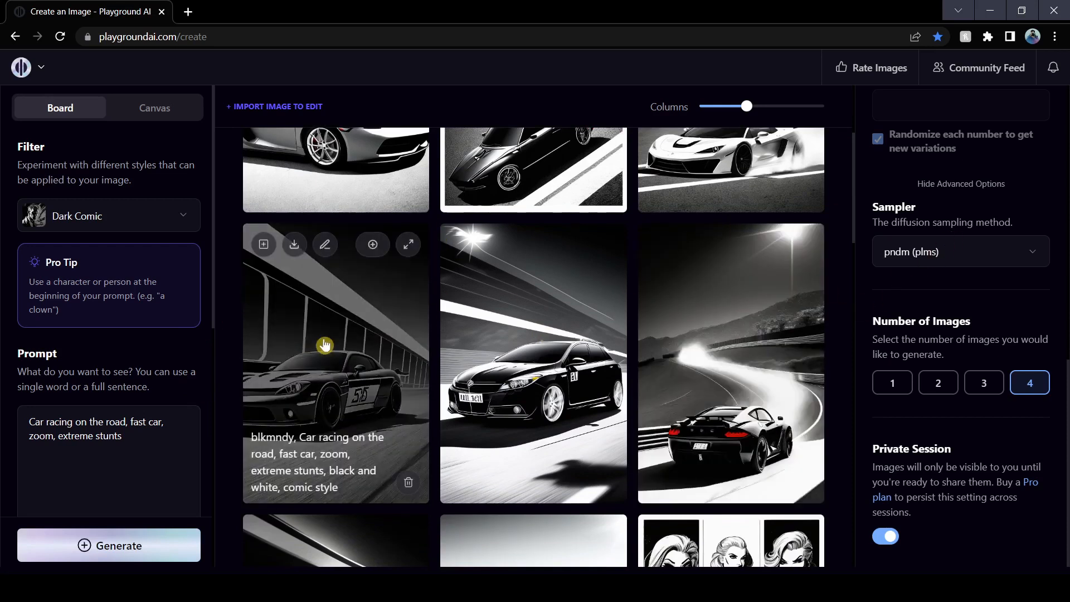
{"action": "scroll", "coordinate": [494, 291], "scroll_direction": "down", "scroll_amount": 1}
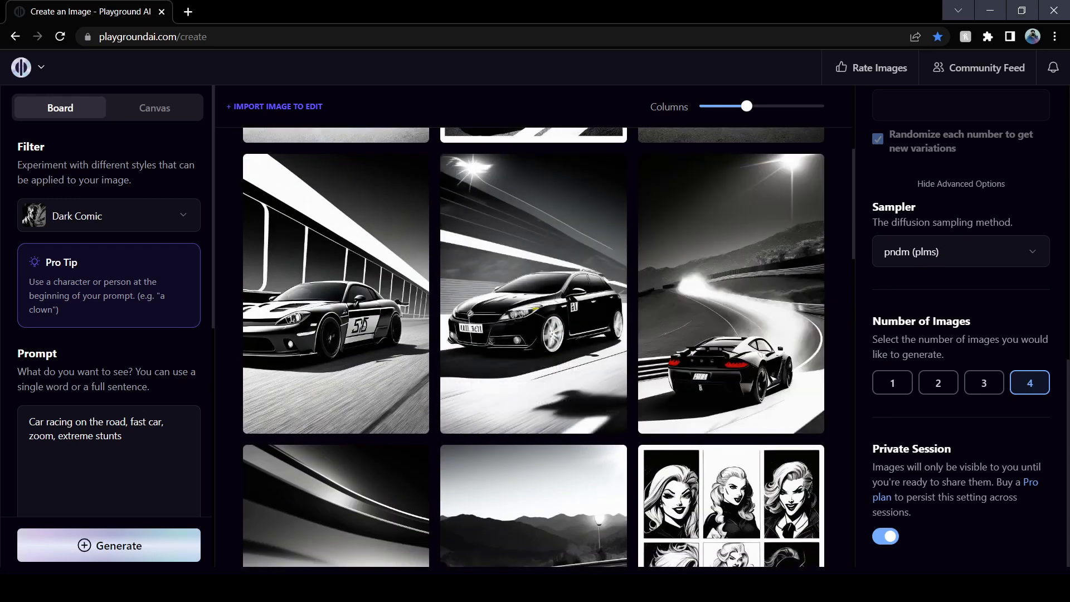
{"action": "scroll", "coordinate": [534, 473], "scroll_direction": "down", "scroll_amount": 2}
Step: Check the available samplers, keep pndm (plms) selected and compare the new car images with the earlier ones
{"action": "left_click", "coordinate": [958, 262]}
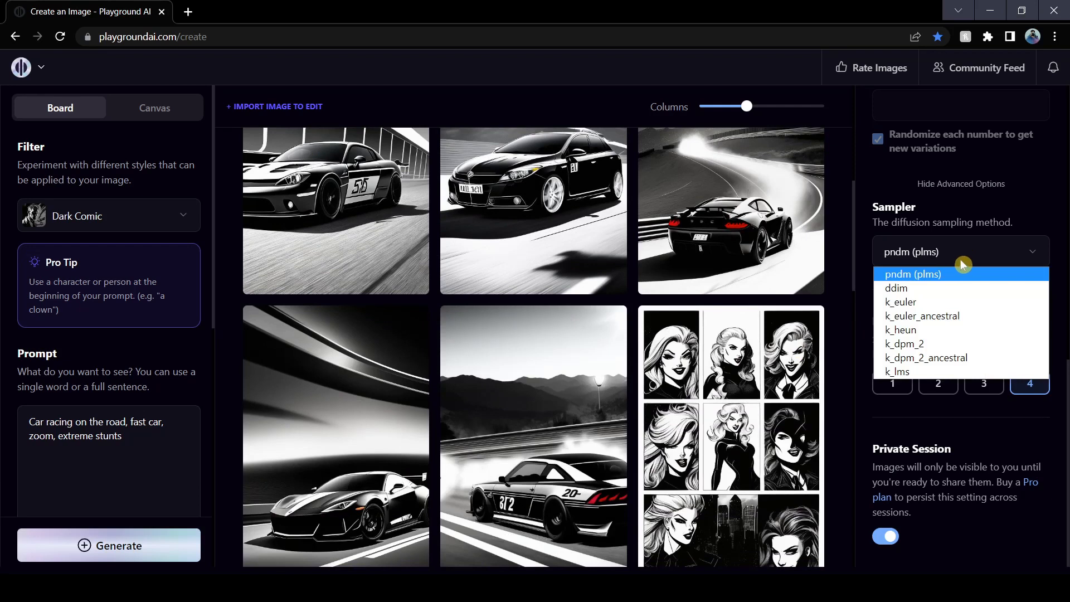
{"action": "left_click", "coordinate": [909, 274]}
{"action": "scroll", "coordinate": [740, 324], "scroll_direction": "up", "scroll_amount": 3}
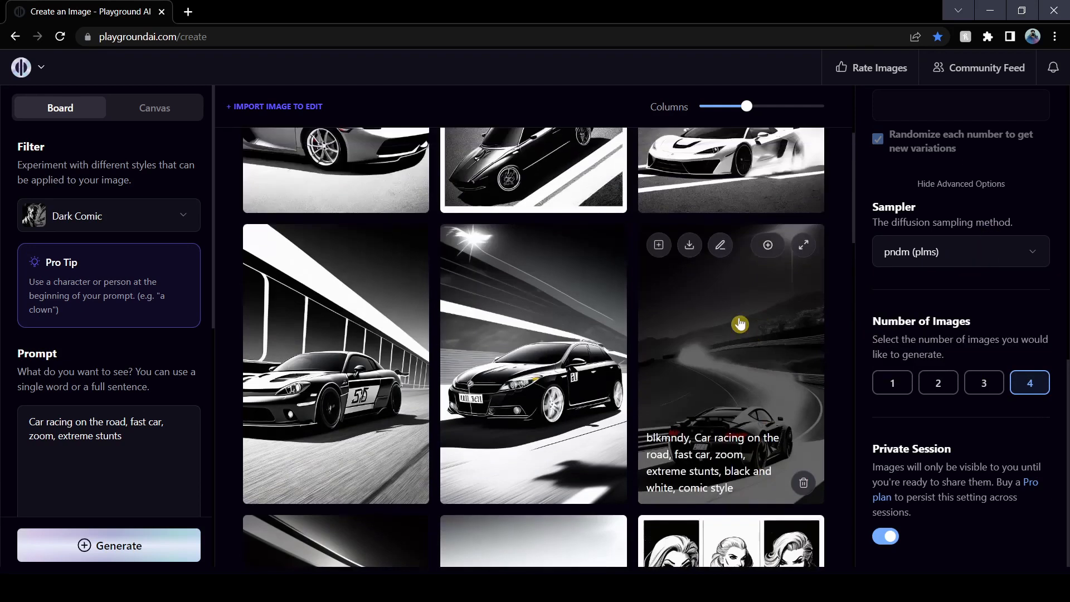
{"action": "scroll", "coordinate": [547, 363], "scroll_direction": "up", "scroll_amount": 3}
{"action": "scroll", "coordinate": [440, 390], "scroll_direction": "down", "scroll_amount": 4}
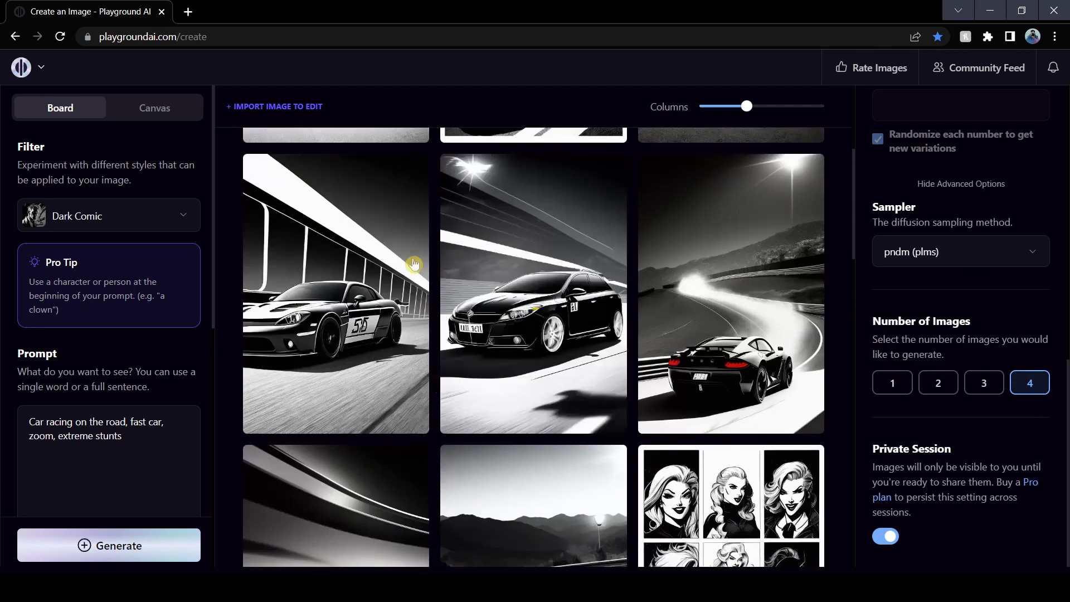
{"action": "scroll", "coordinate": [414, 265], "scroll_direction": "up", "scroll_amount": 3}
Step: Inspect the four newest car images one at a time at full size, closing each enlarged view
{"action": "left_click", "coordinate": [409, 313]}
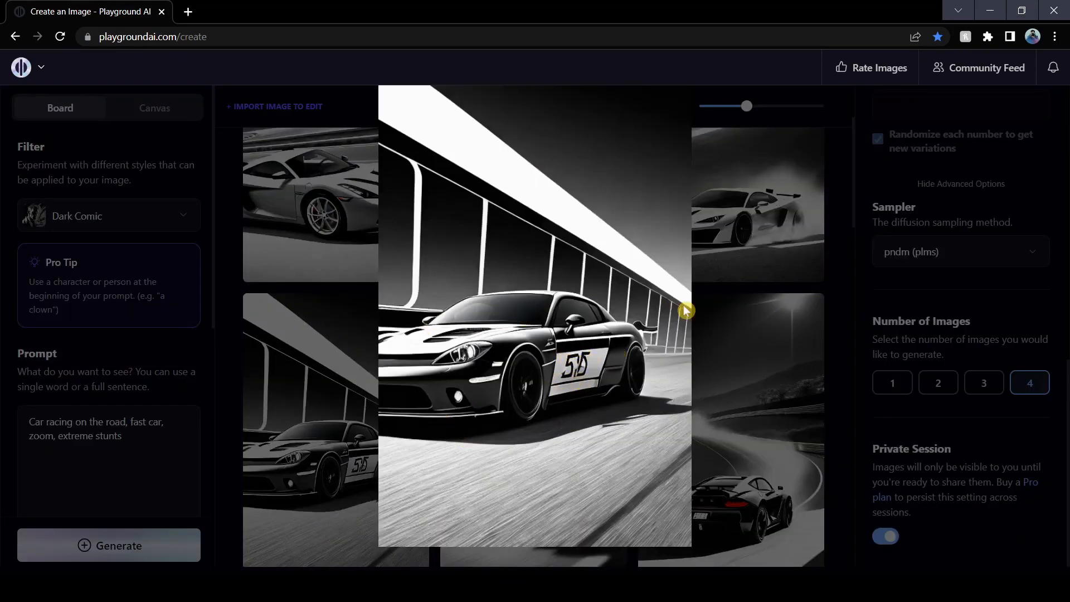
{"action": "left_click", "coordinate": [837, 280]}
{"action": "scroll", "coordinate": [837, 280], "scroll_direction": "up", "scroll_amount": 3}
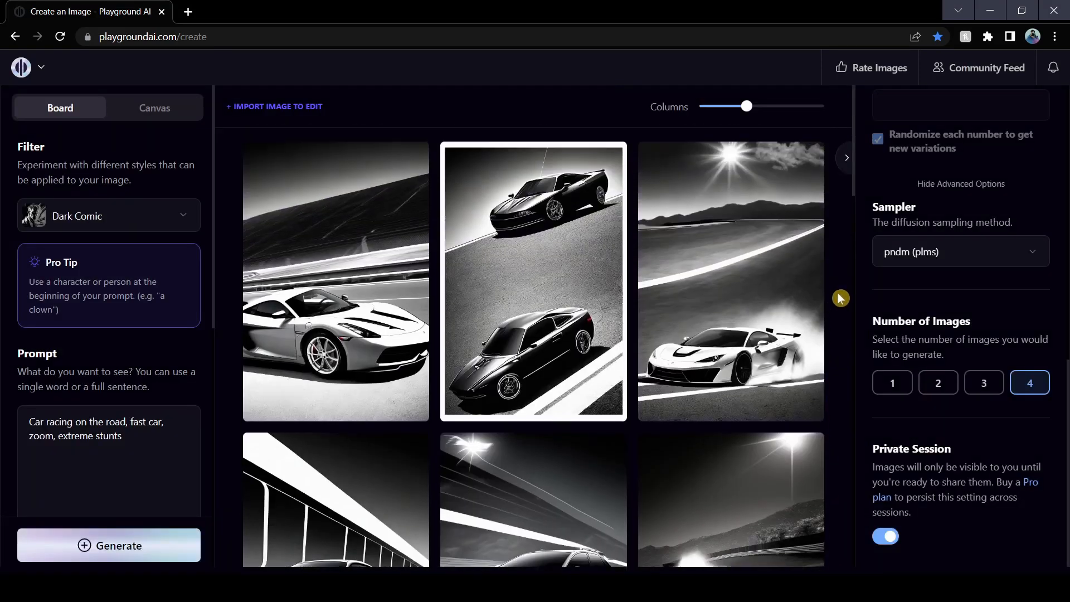
{"action": "left_click", "coordinate": [804, 165]}
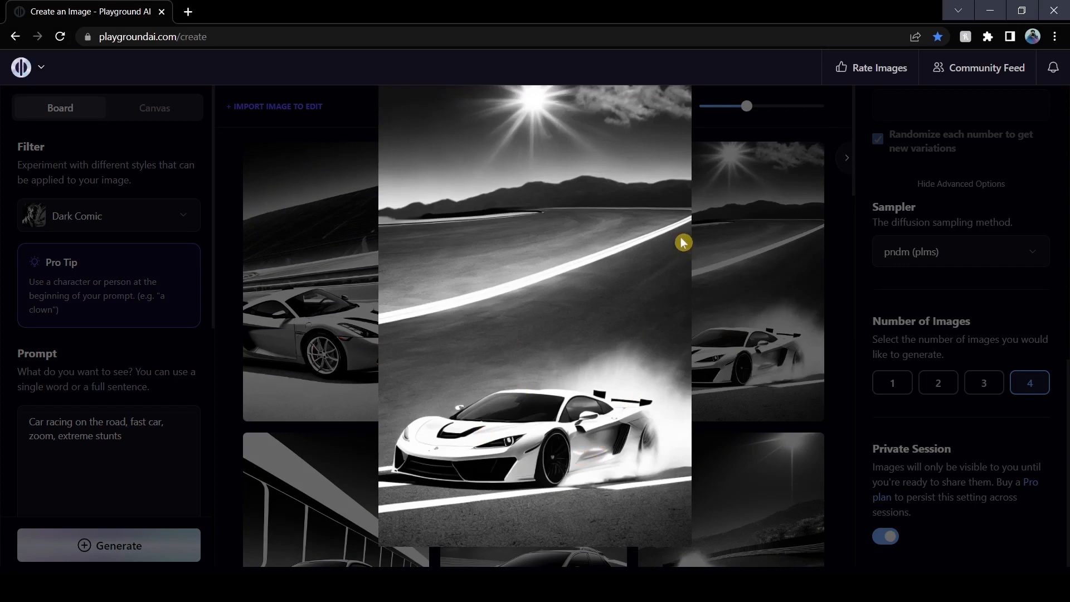
{"action": "left_click", "coordinate": [839, 336]}
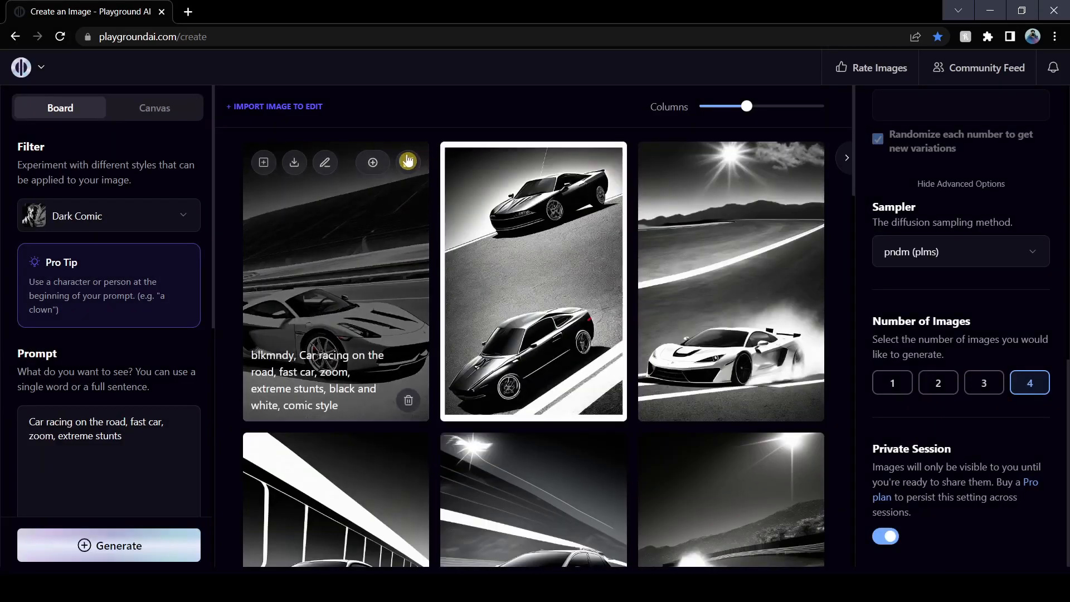
{"action": "left_click", "coordinate": [421, 161]}
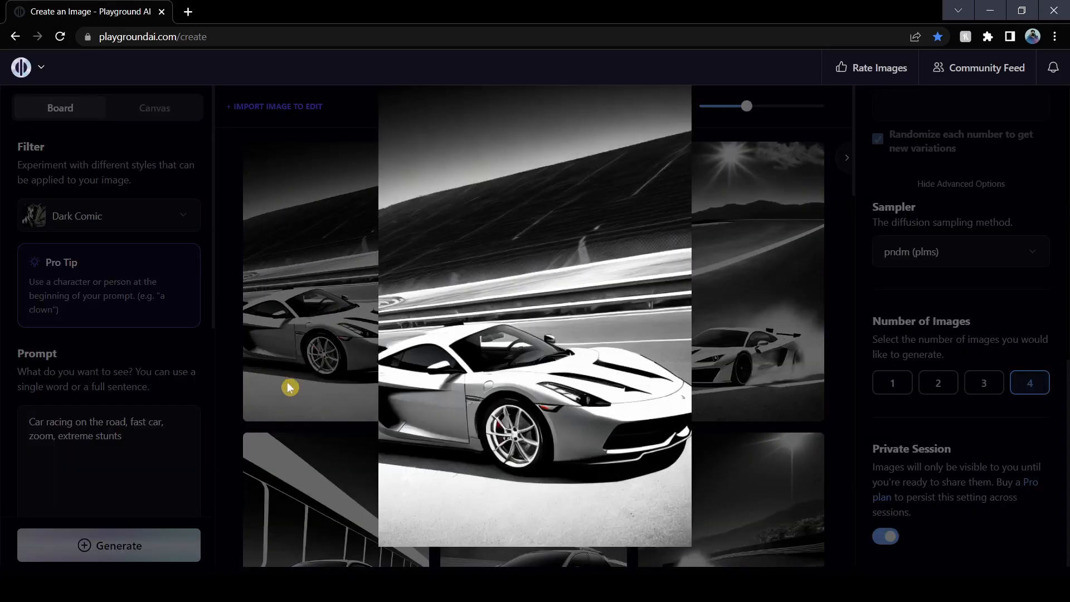
{"action": "left_click", "coordinate": [852, 329]}
{"action": "left_click", "coordinate": [613, 167]}
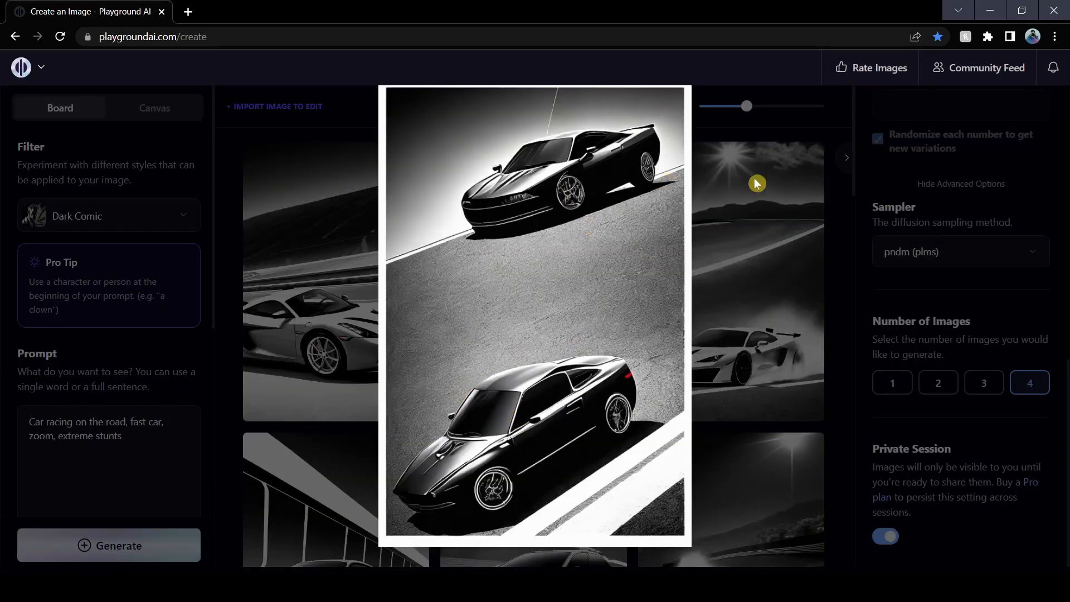
{"action": "left_click", "coordinate": [830, 245]}
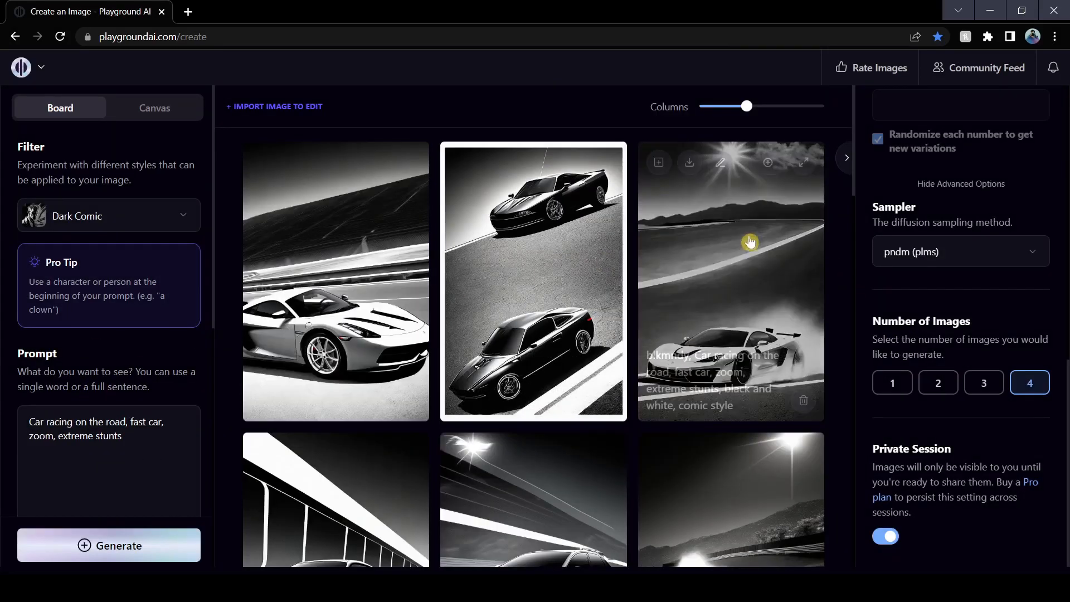
Step: Replace the prompt with "Blonde woman, heroine, hero pose, action pose, painted background" and generate the images
{"action": "scroll", "coordinate": [725, 279], "scroll_direction": "down", "scroll_amount": 8}
{"action": "scroll", "coordinate": [814, 296], "scroll_direction": "down", "scroll_amount": 3}
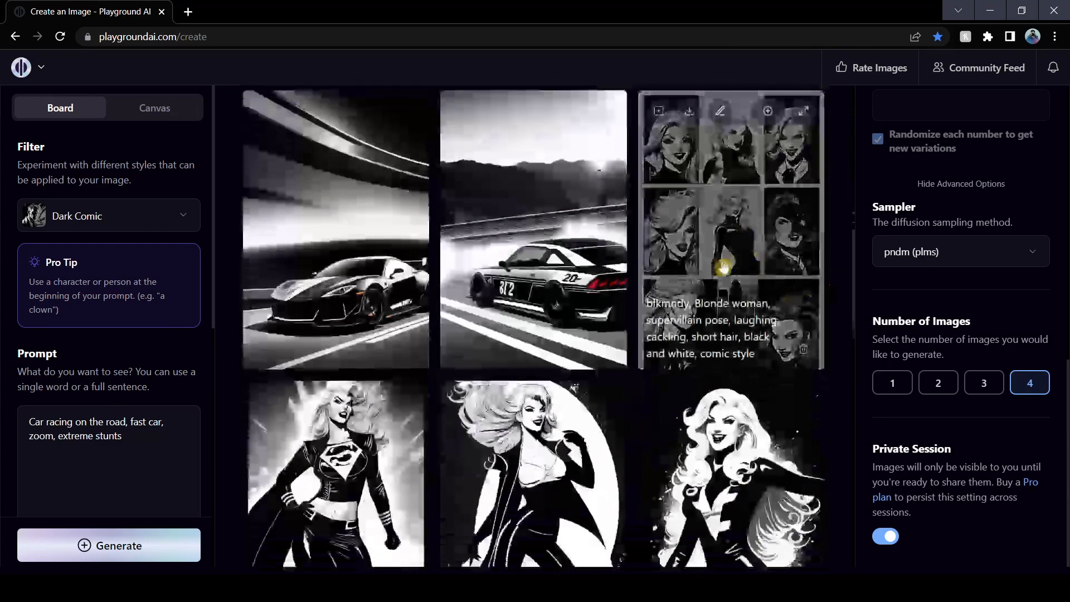
{"action": "scroll", "coordinate": [677, 299], "scroll_direction": "down", "scroll_amount": 2}
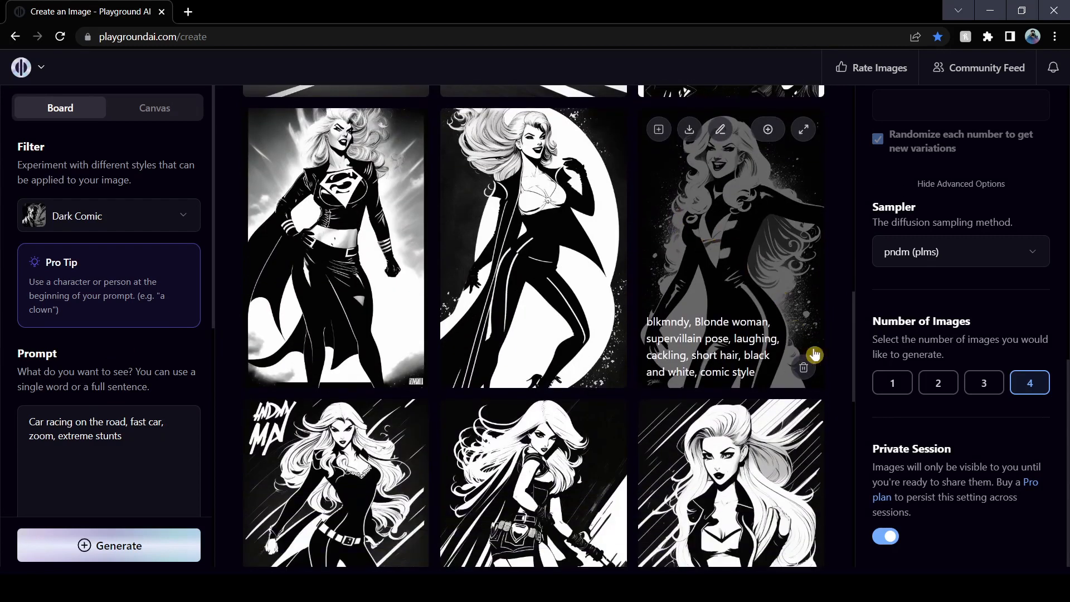
{"action": "triple_click", "coordinate": [163, 441]}
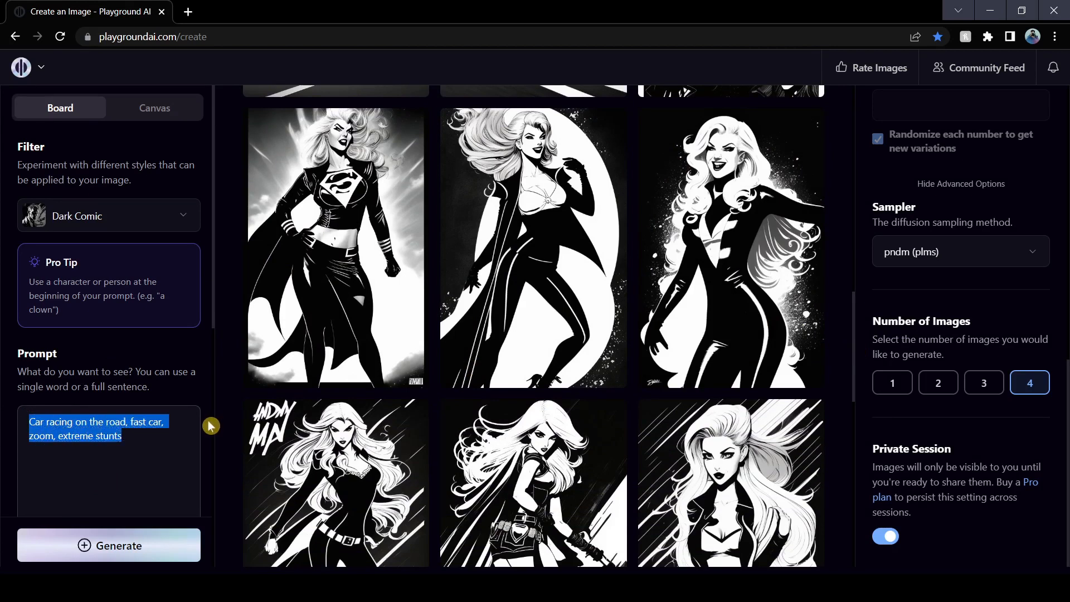
{"action": "key", "text": "BackSpace"}
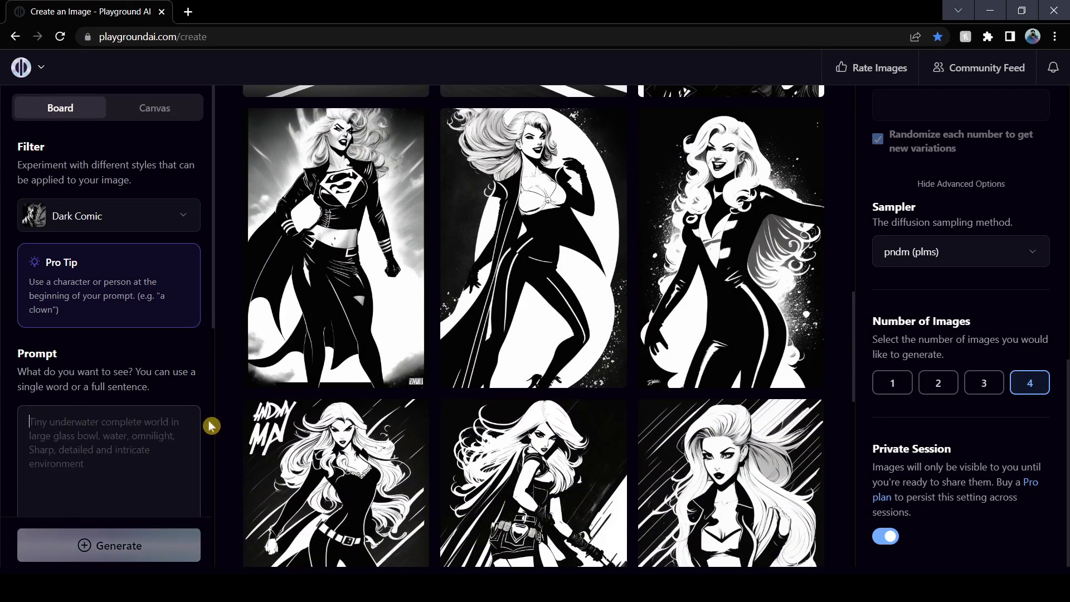
{"action": "type", "text": "Bl"}
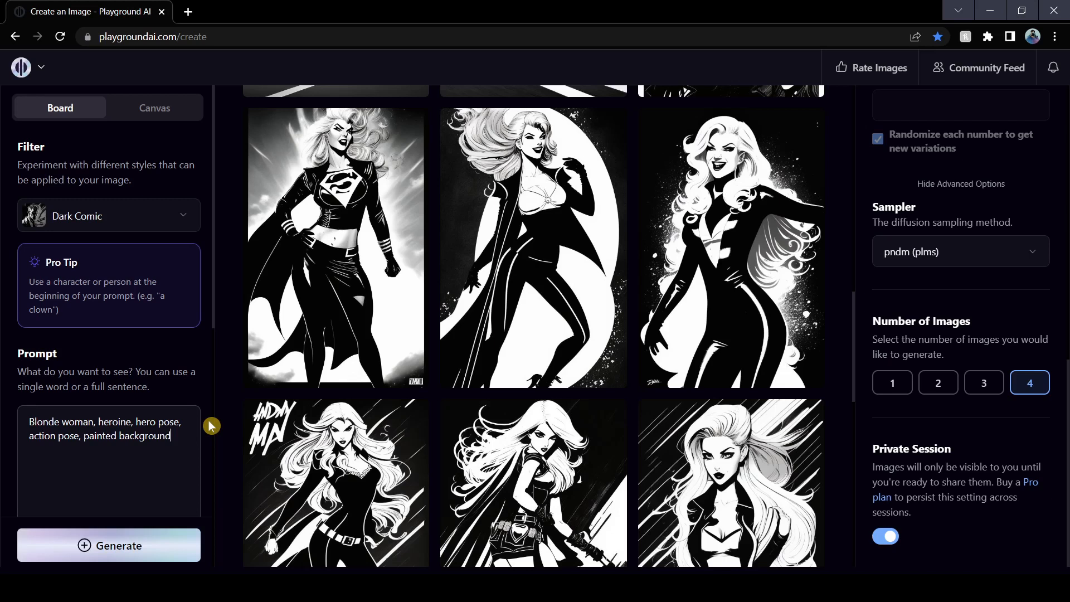
{"action": "key", "text": "Return"}
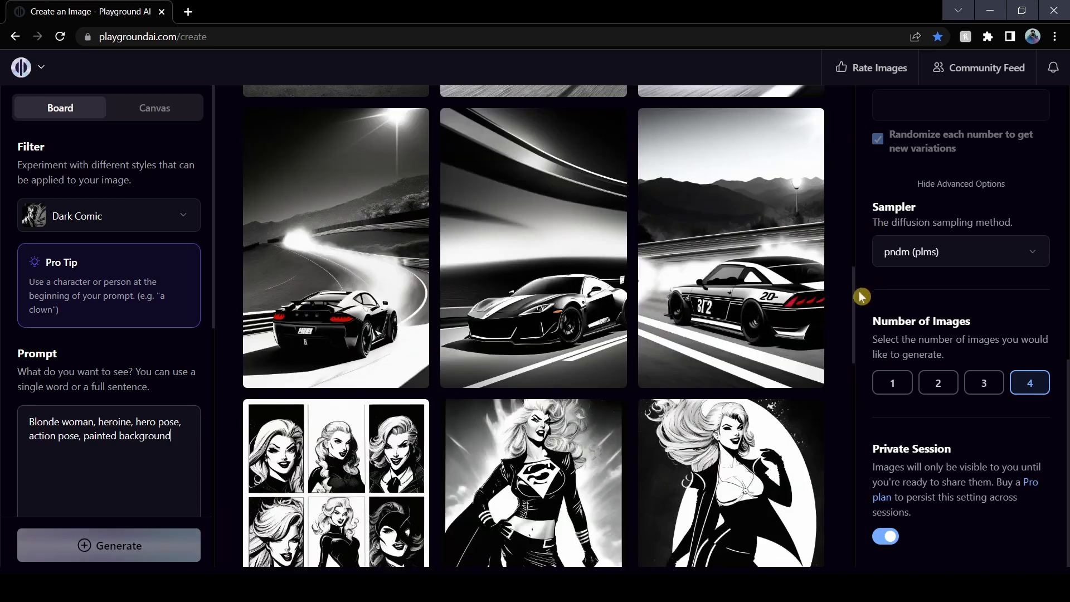
Step: View the caped heroine image and the heroine on the city street at full size, closing each one
{"action": "left_click_drag", "start_coordinate": [852, 281], "coordinate": [855, 103]}
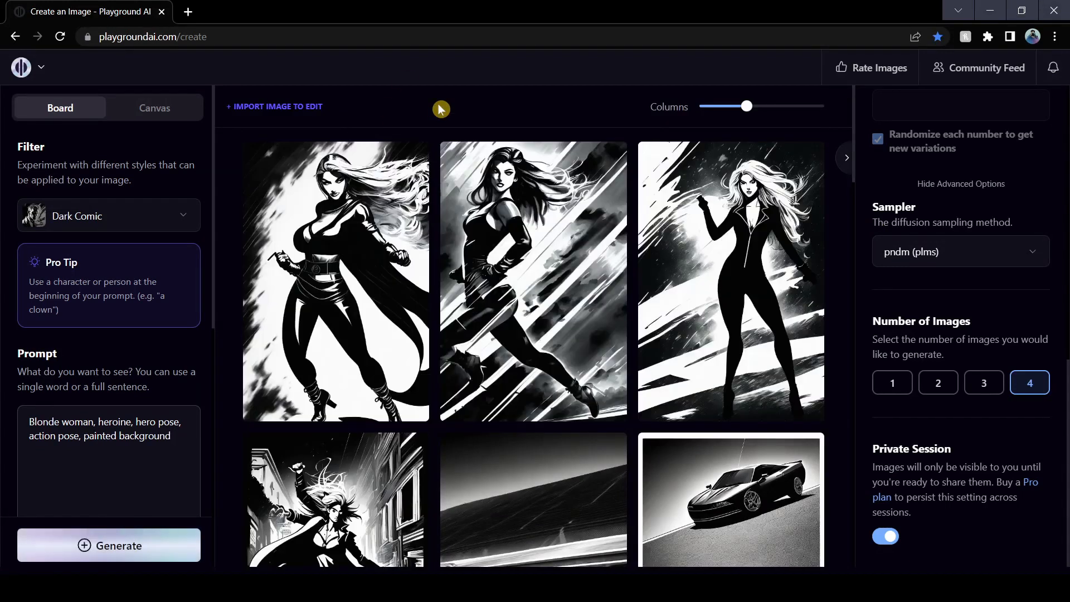
{"action": "left_click", "coordinate": [360, 293]}
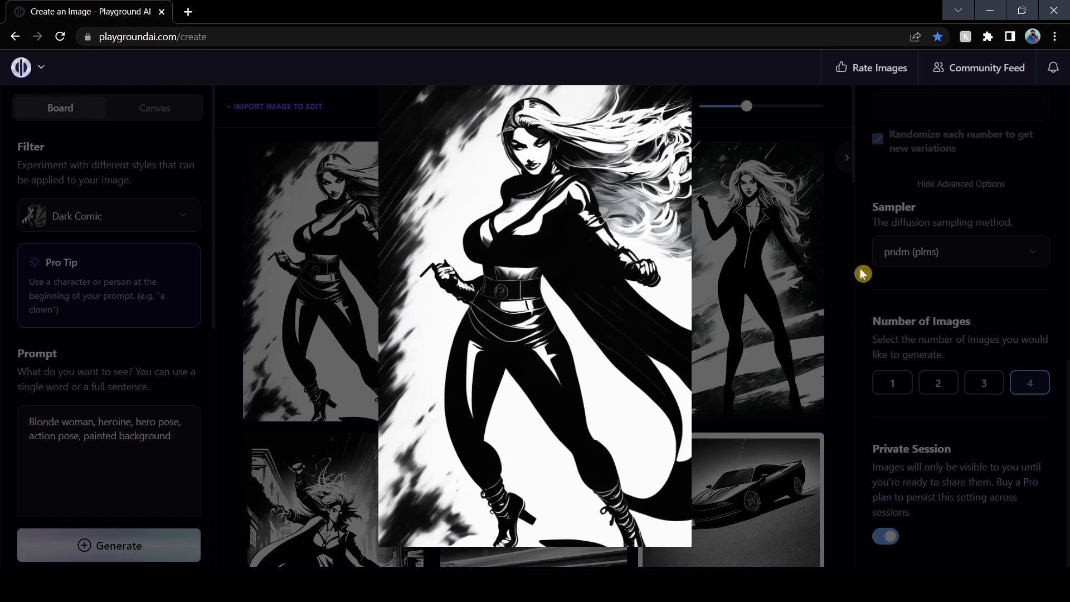
{"action": "left_click", "coordinate": [838, 255]}
{"action": "scroll", "coordinate": [835, 234], "scroll_direction": "down", "scroll_amount": 5}
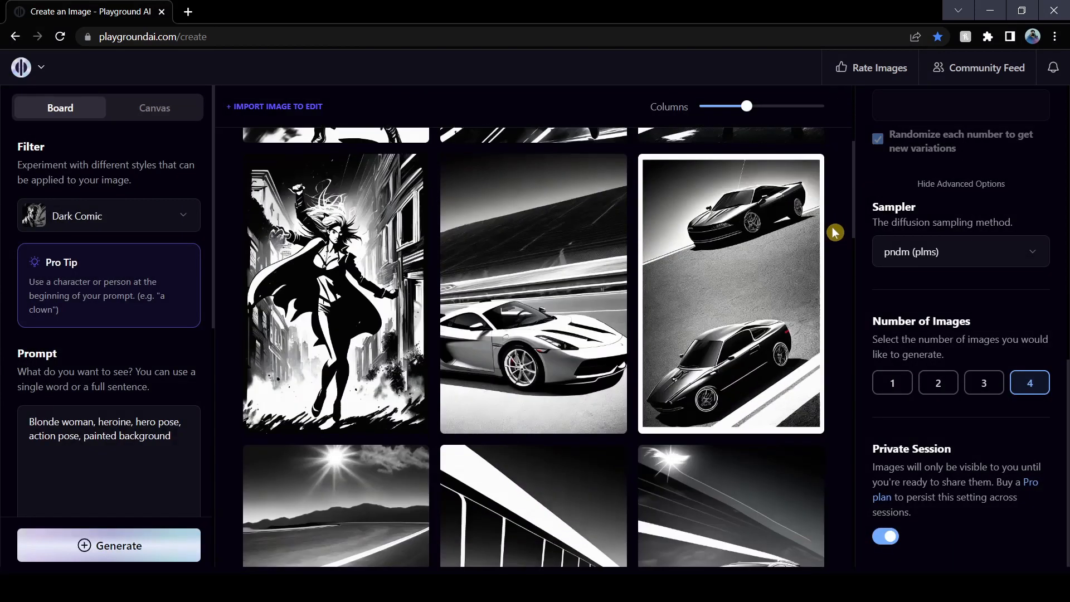
{"action": "left_click", "coordinate": [407, 179]}
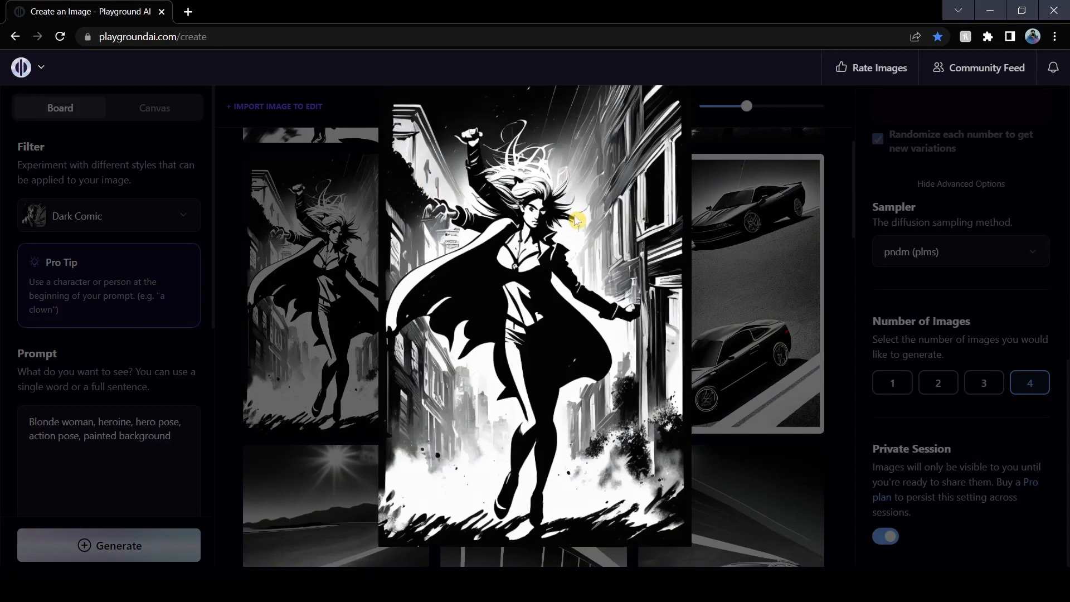
{"action": "left_click", "coordinate": [849, 251]}
{"action": "scroll", "coordinate": [846, 251], "scroll_direction": "up", "scroll_amount": 5}
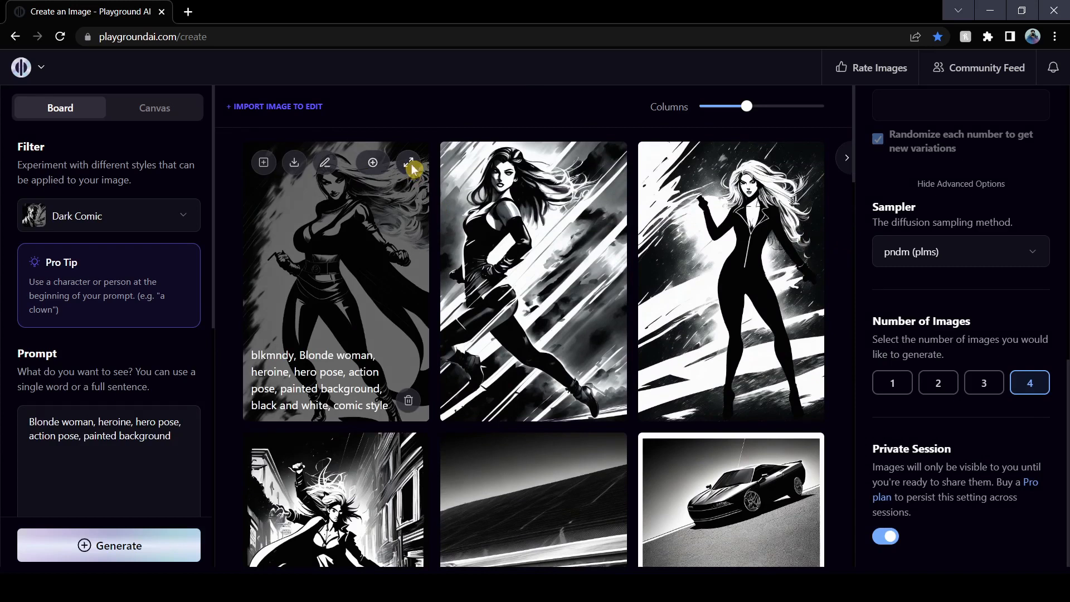
Step: Enlarge each of the first three heroine images in turn, closing every view before opening the next
{"action": "left_click", "coordinate": [412, 167]}
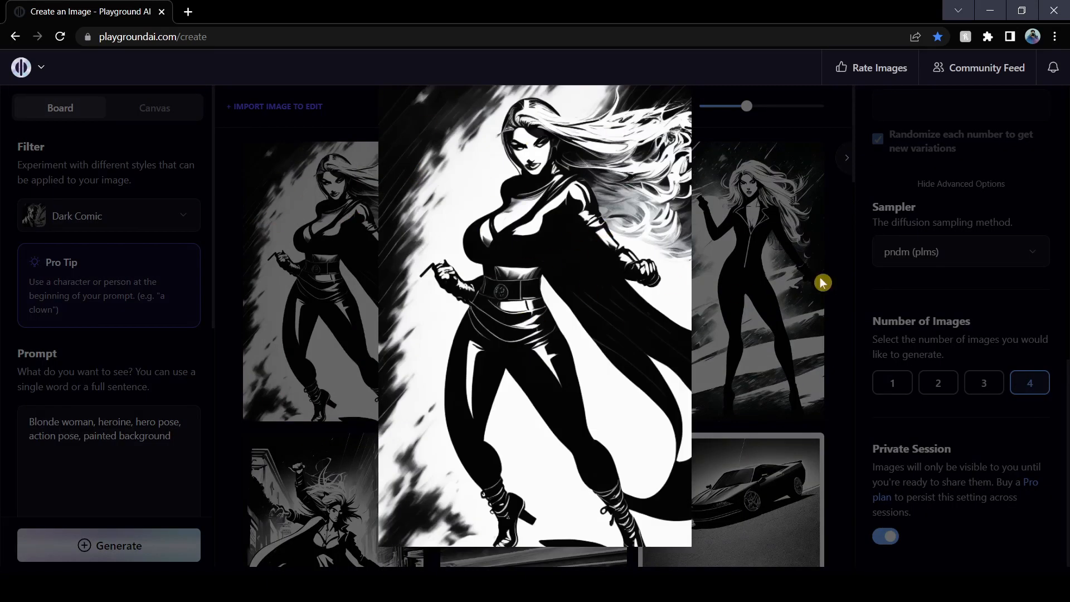
{"action": "left_click", "coordinate": [844, 263]}
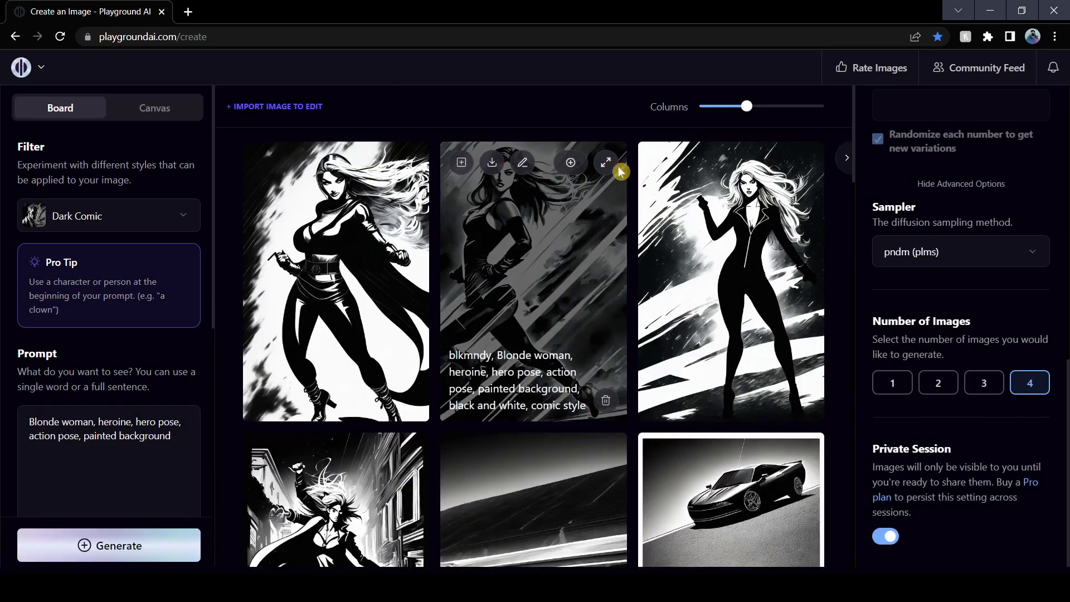
{"action": "left_click", "coordinate": [619, 169]}
{"action": "left_click", "coordinate": [841, 252]}
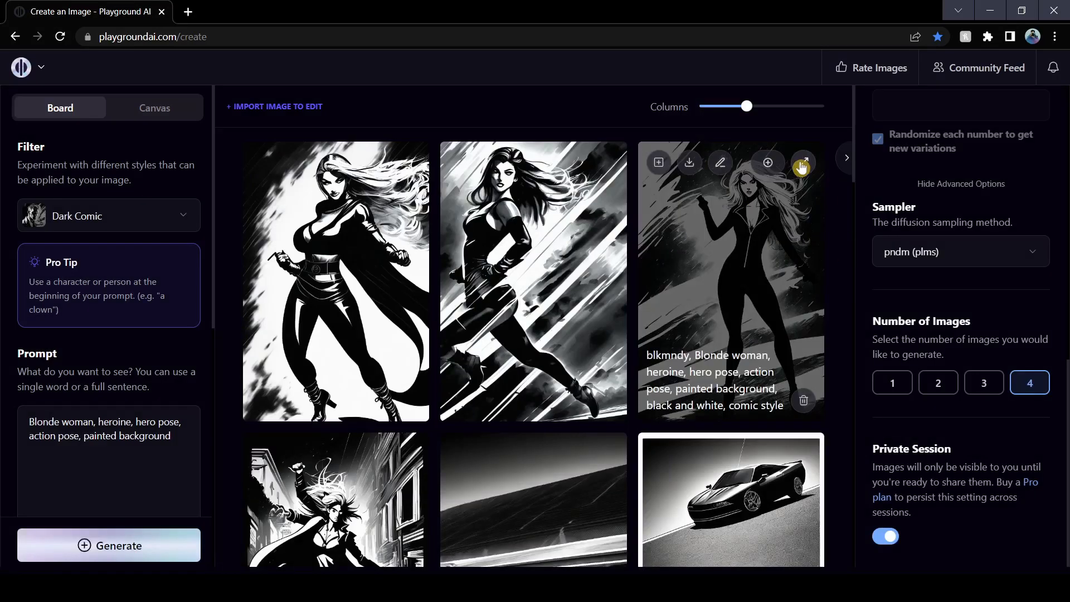
{"action": "left_click", "coordinate": [801, 166]}
{"action": "left_click", "coordinate": [852, 252]}
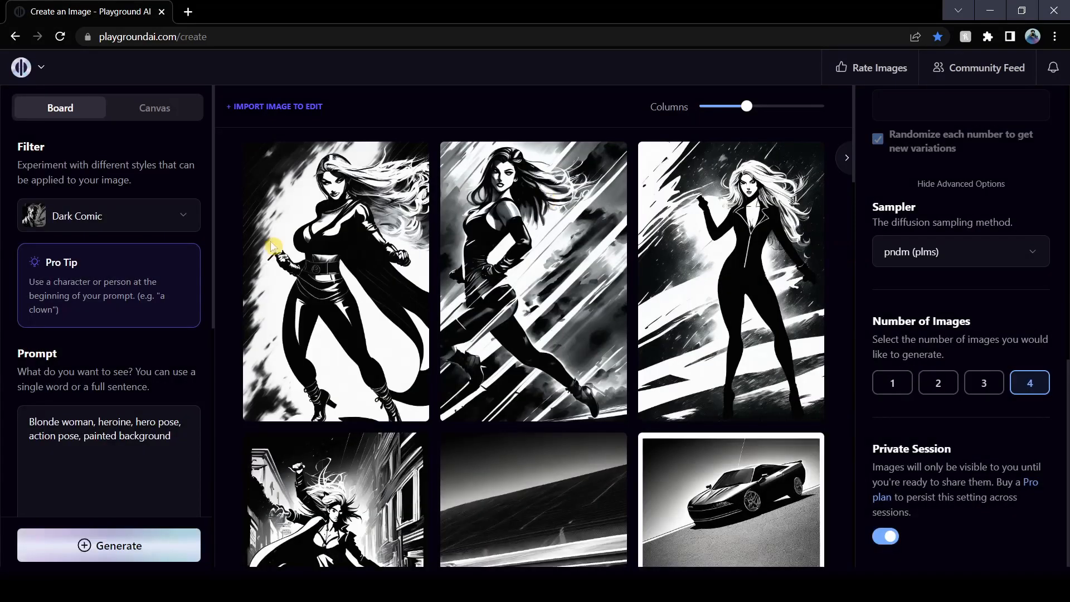
Step: Replace the prompt with "Wolverine, superhero, hero pose, blades, high hair," and generate the images
{"action": "left_click_drag", "start_coordinate": [173, 436], "coordinate": [10, 415]}
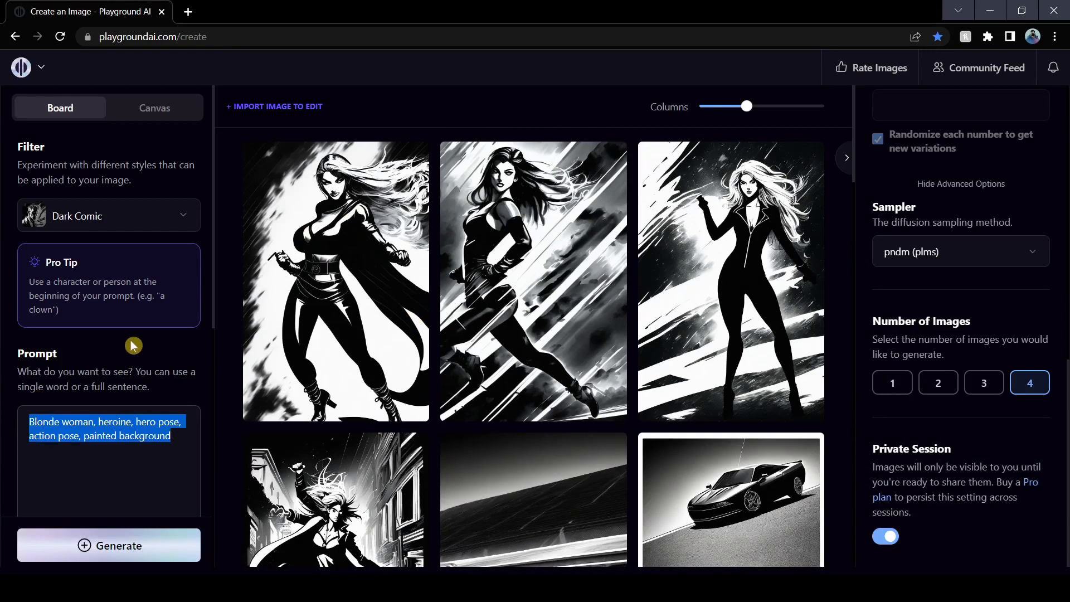
{"action": "type", "text": "Wolveri"}
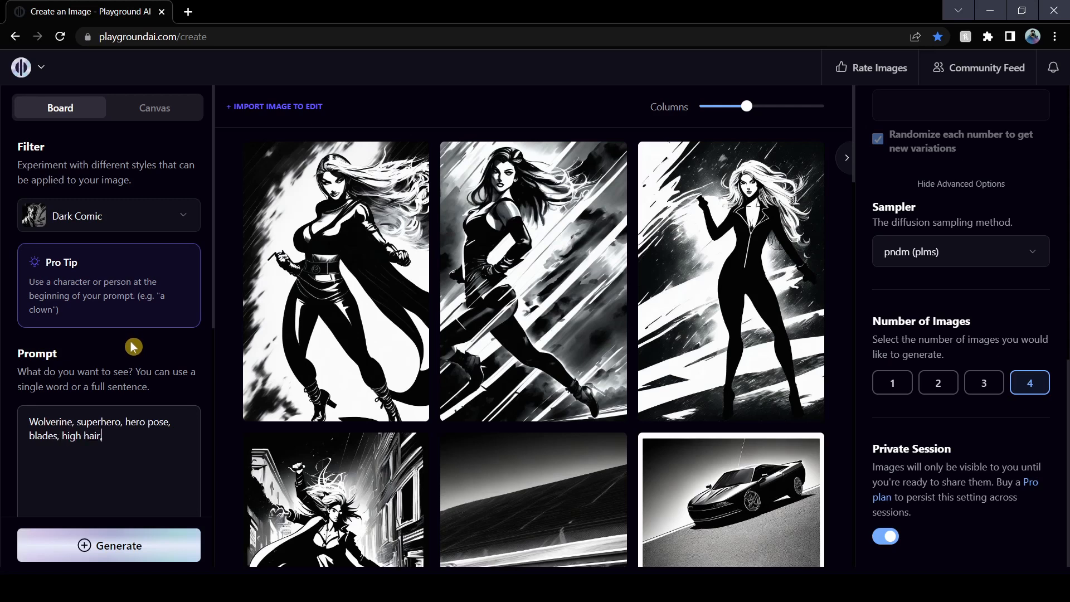
{"action": "key", "text": "Return"}
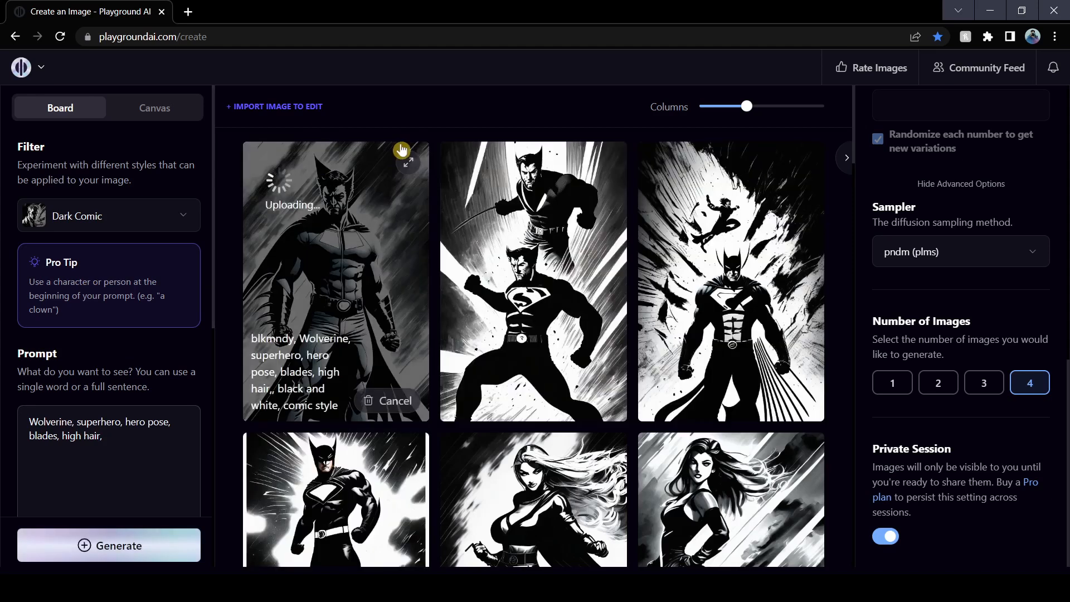
Step: Inspect the four new Wolverine images one at a time at full size, closing each enlarged view
{"action": "left_click", "coordinate": [409, 163]}
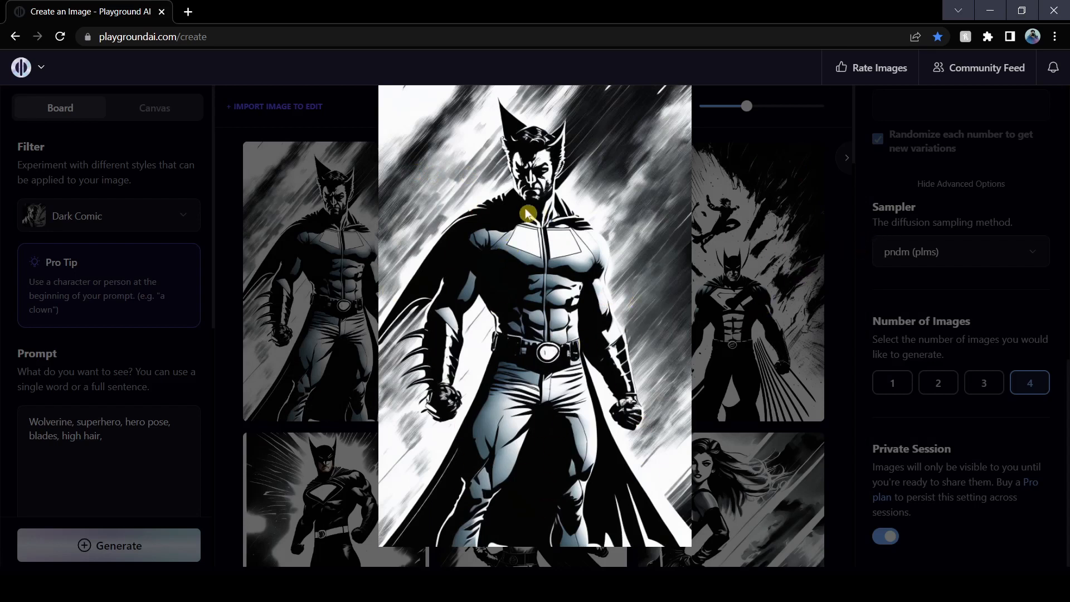
{"action": "left_click", "coordinate": [850, 236]}
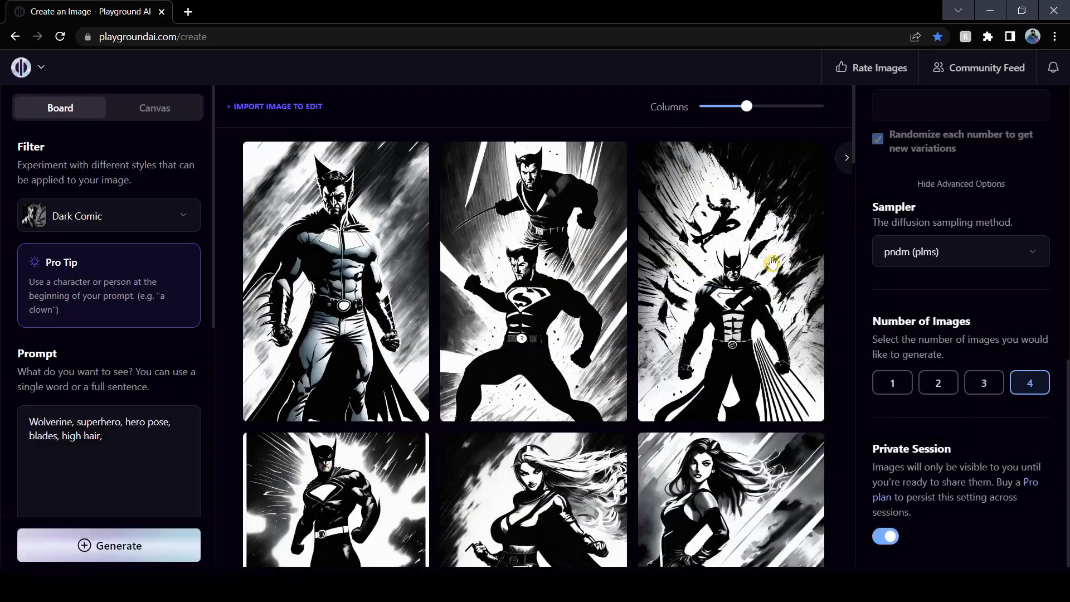
{"action": "left_click", "coordinate": [590, 194]}
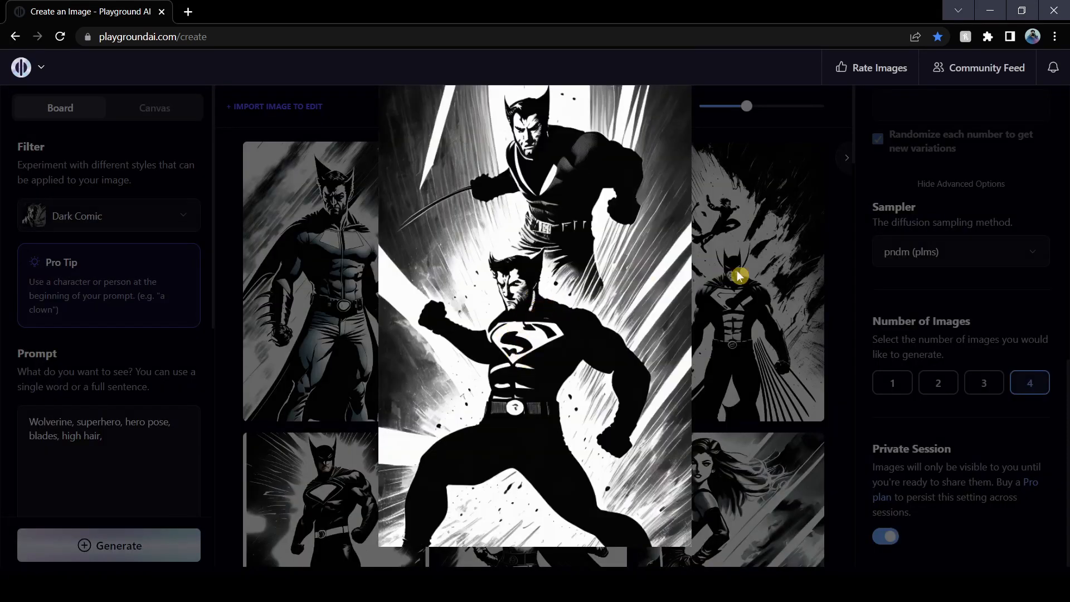
{"action": "left_click", "coordinate": [843, 220]}
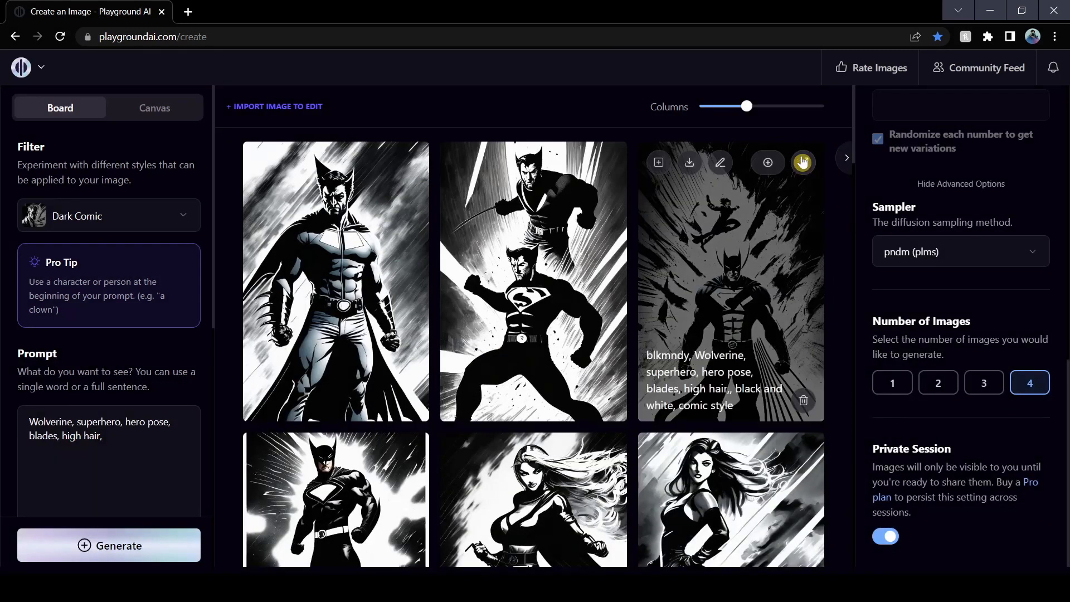
{"action": "left_click", "coordinate": [804, 188]}
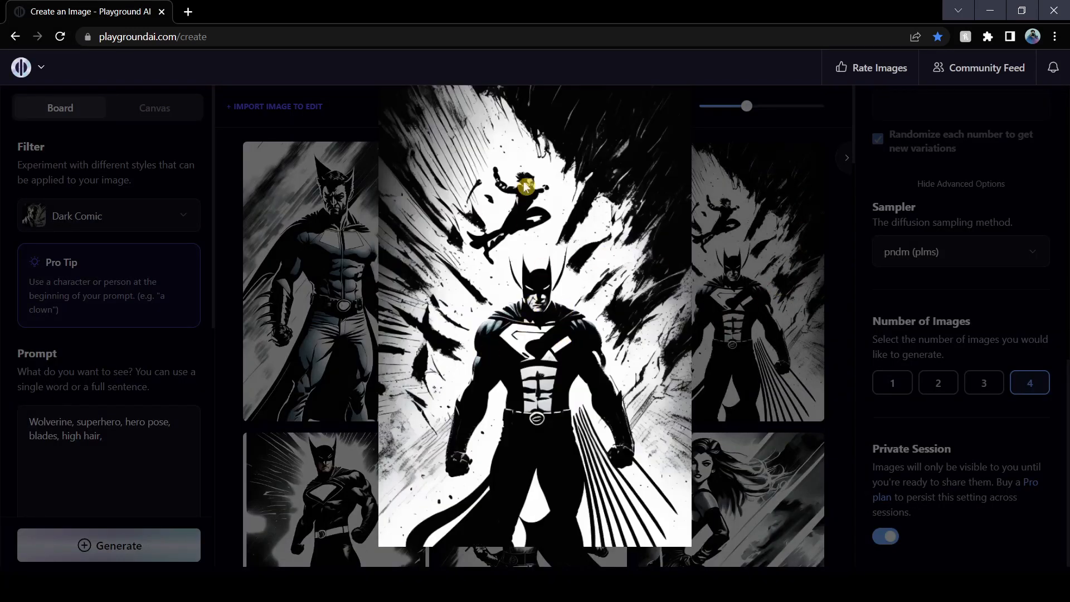
{"action": "left_click", "coordinate": [832, 270]}
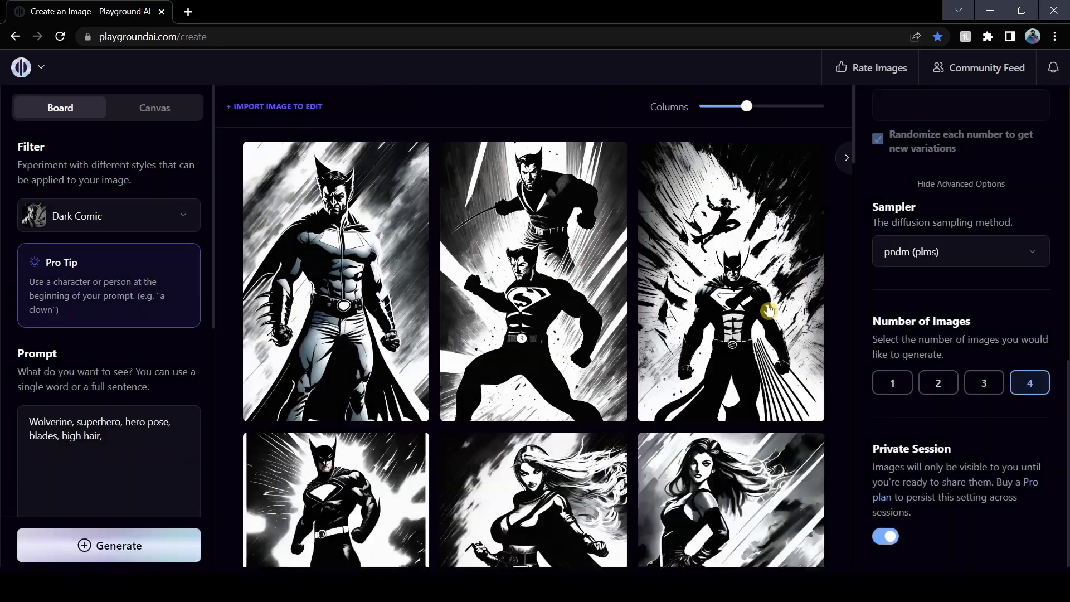
{"action": "scroll", "coordinate": [390, 279], "scroll_direction": "down", "scroll_amount": 4}
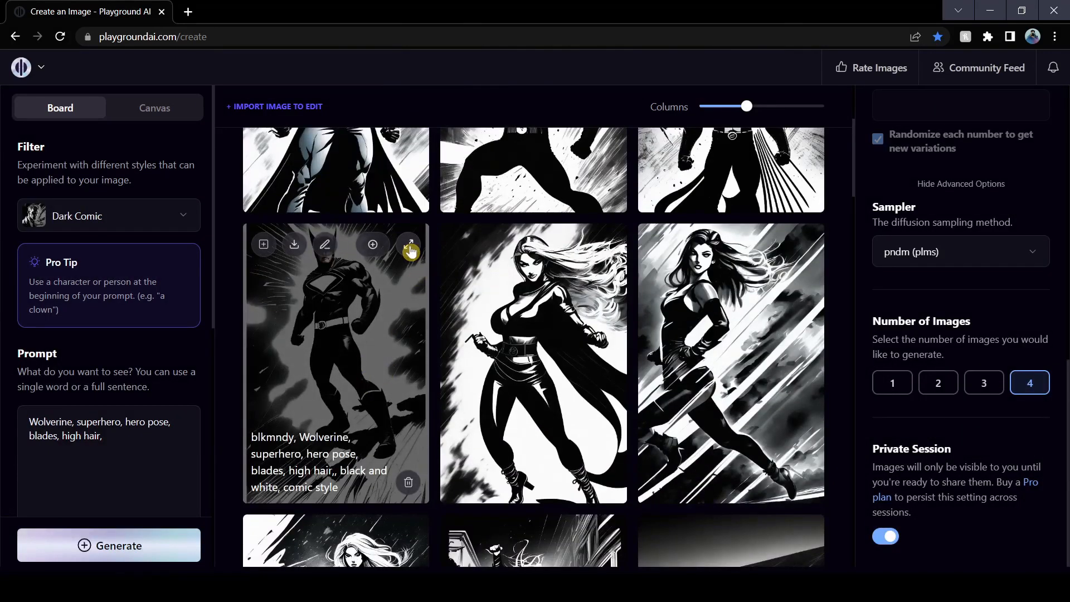
{"action": "left_click", "coordinate": [410, 247]}
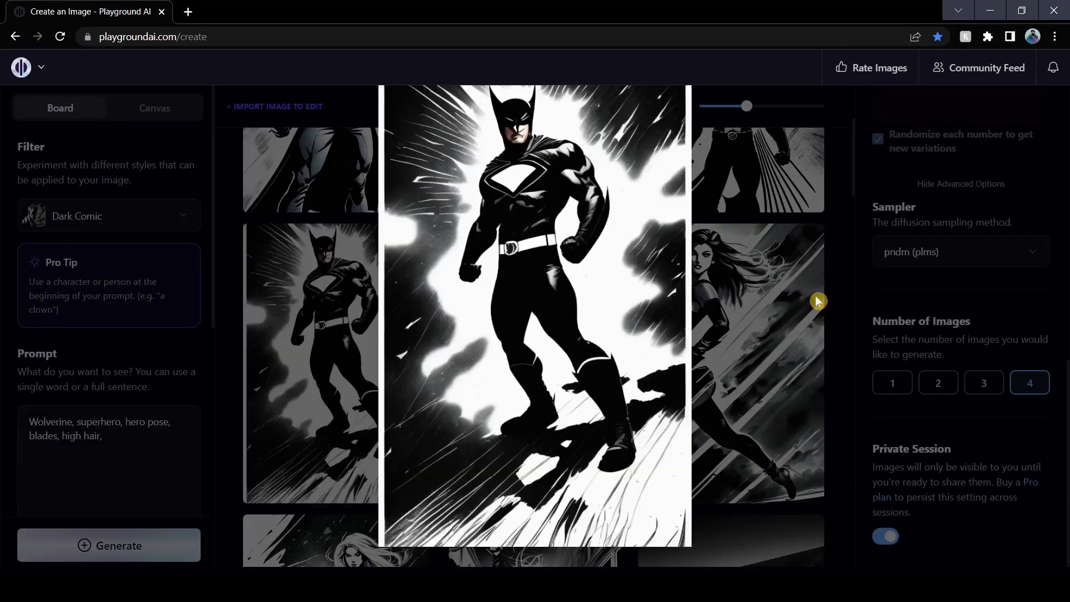
{"action": "left_click", "coordinate": [850, 303]}
{"action": "scroll", "coordinate": [847, 303], "scroll_direction": "up", "scroll_amount": 4}
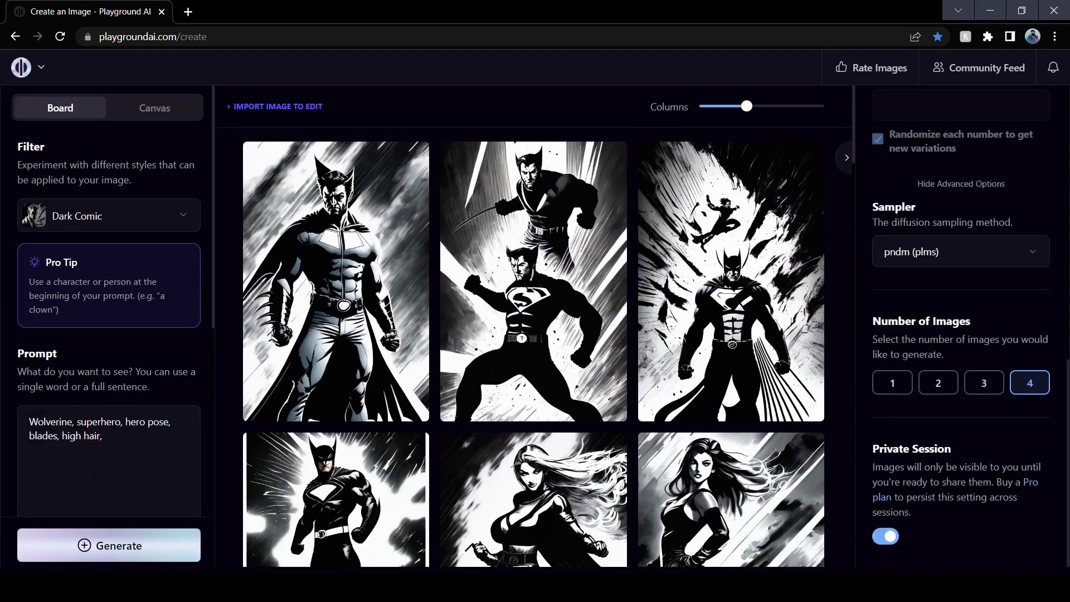
Step: Replace the prompt with "Spiderman, fighting, hero, zoom, green goblin, mary jane, peter parker" and generate the images
{"action": "left_click_drag", "start_coordinate": [139, 434], "coordinate": [46, 422]}
{"action": "left_click", "coordinate": [160, 379]}
{"action": "left_click_drag", "start_coordinate": [152, 439], "coordinate": [28, 417]}
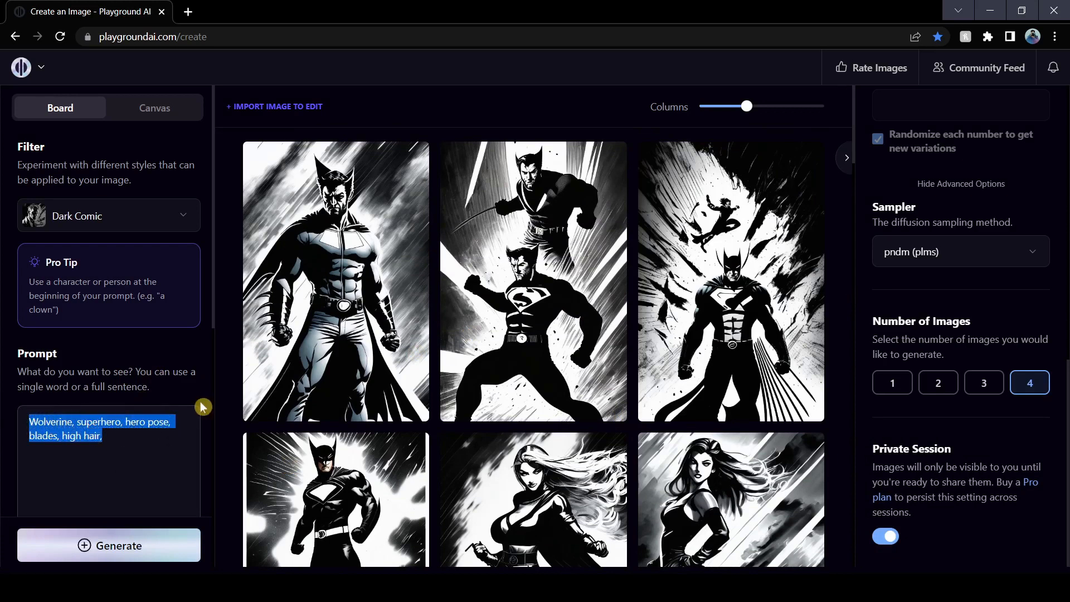
{"action": "key", "text": "BackSpace"}
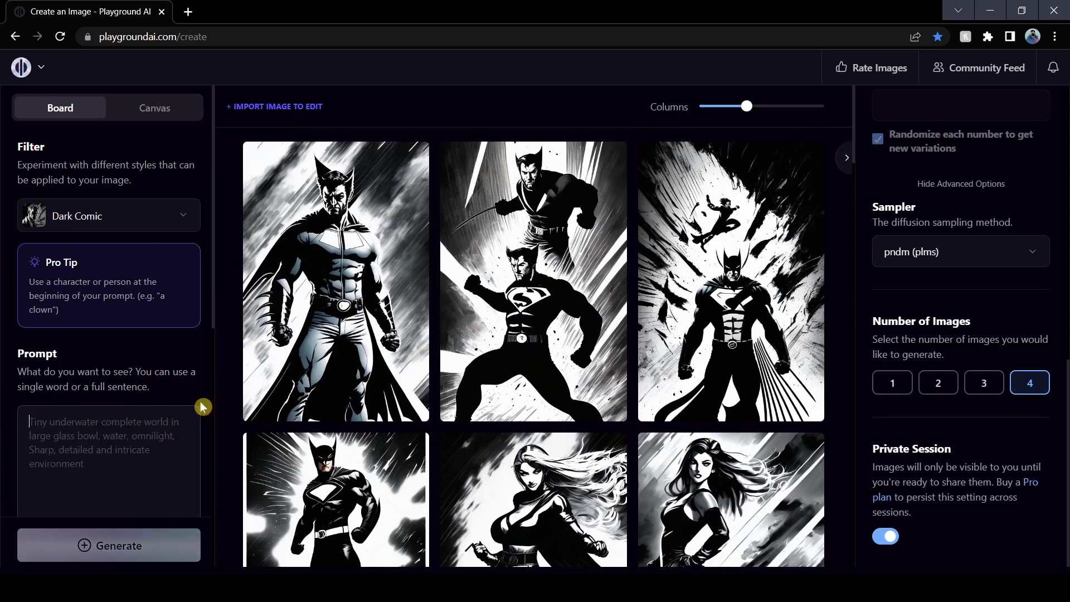
{"action": "type", "text": "Spi"}
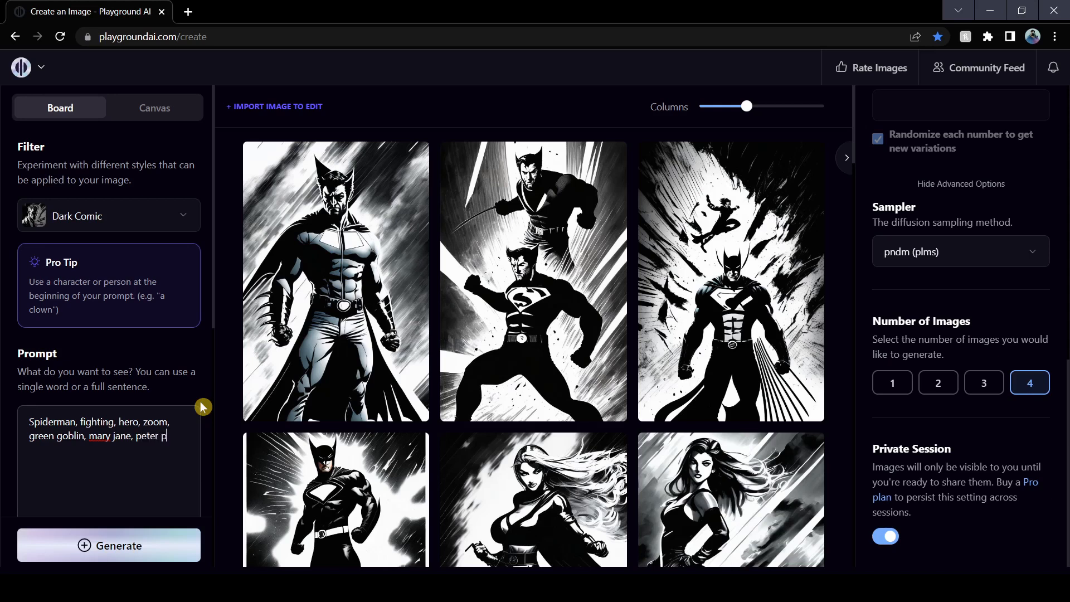
{"action": "key", "text": "Return"}
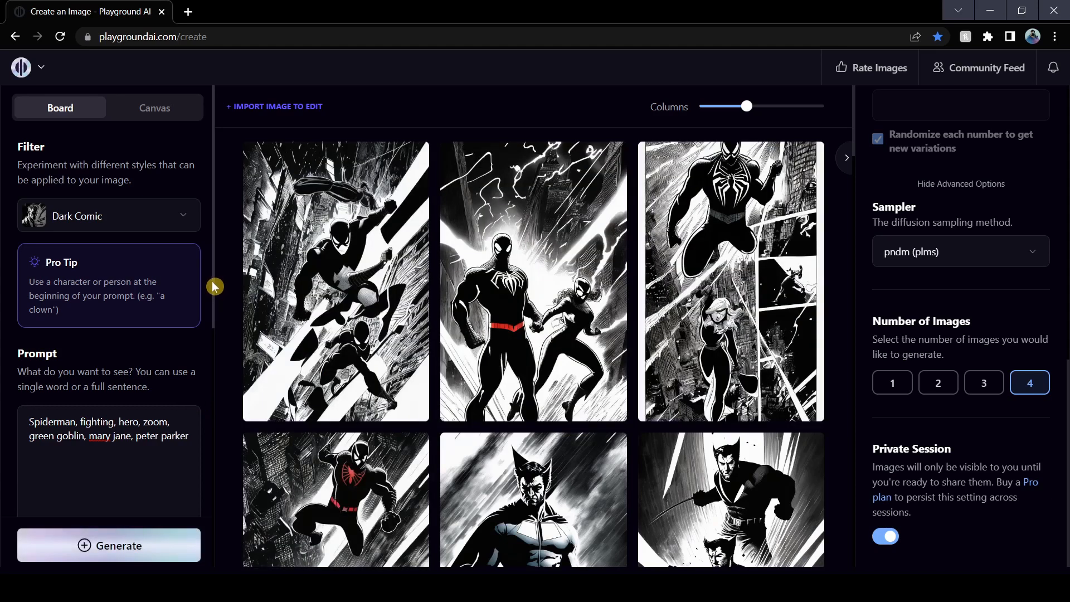
Step: View the first and fourth Spiderman images at full size, closing each enlarged view
{"action": "left_click", "coordinate": [407, 163]}
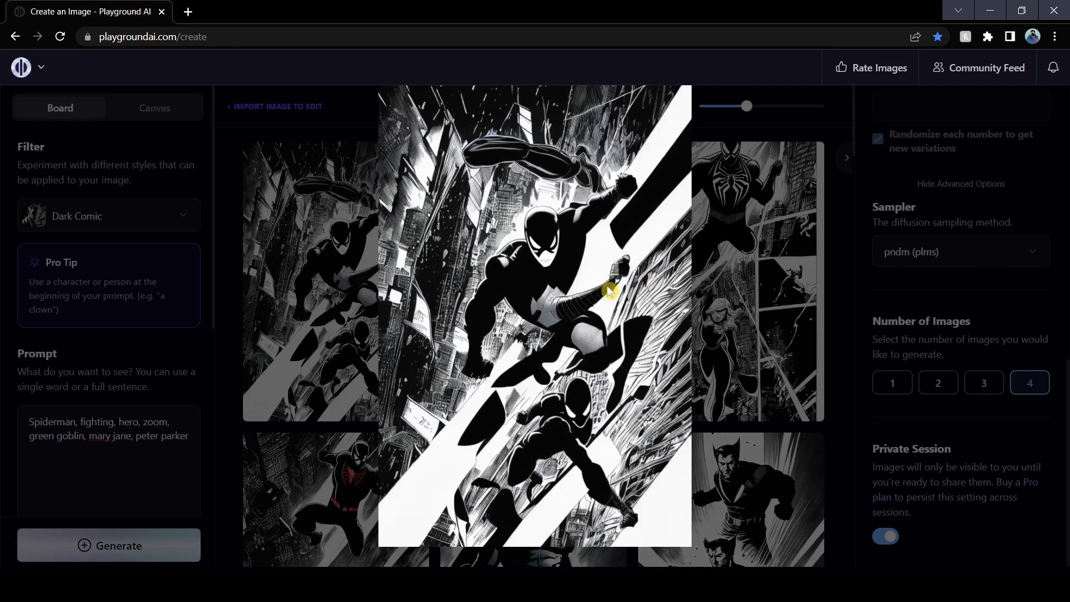
{"action": "left_click", "coordinate": [131, 494]}
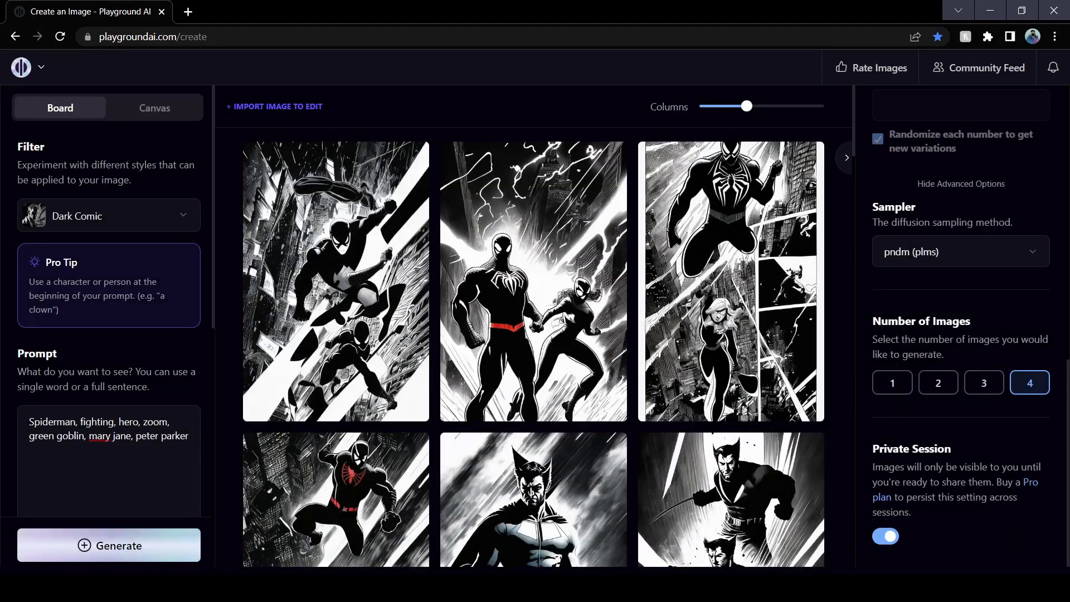
{"action": "scroll", "coordinate": [775, 326], "scroll_direction": "down", "scroll_amount": 3}
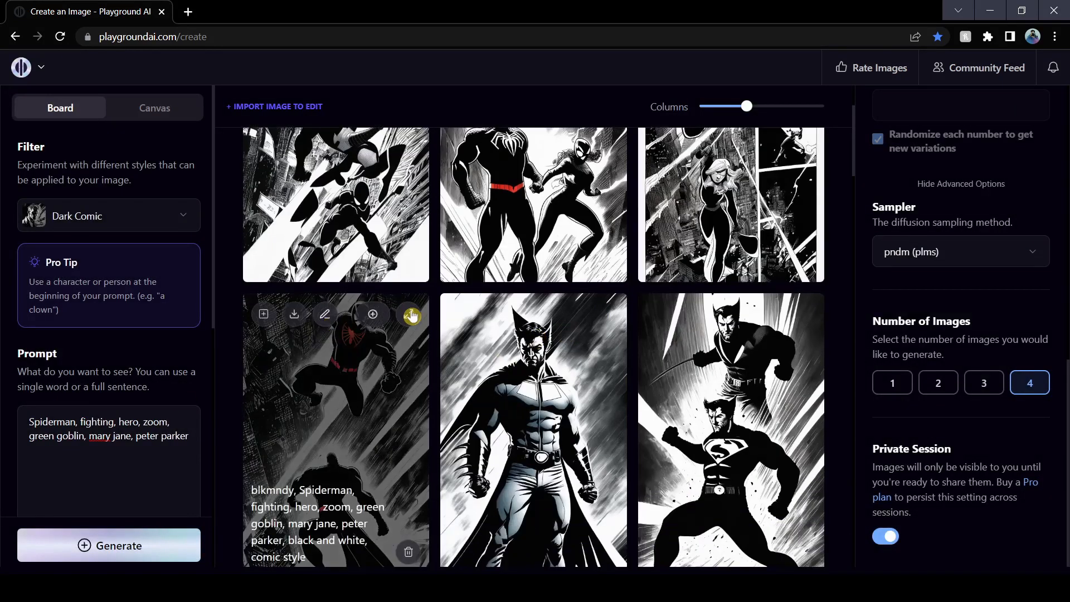
{"action": "left_click", "coordinate": [412, 316]}
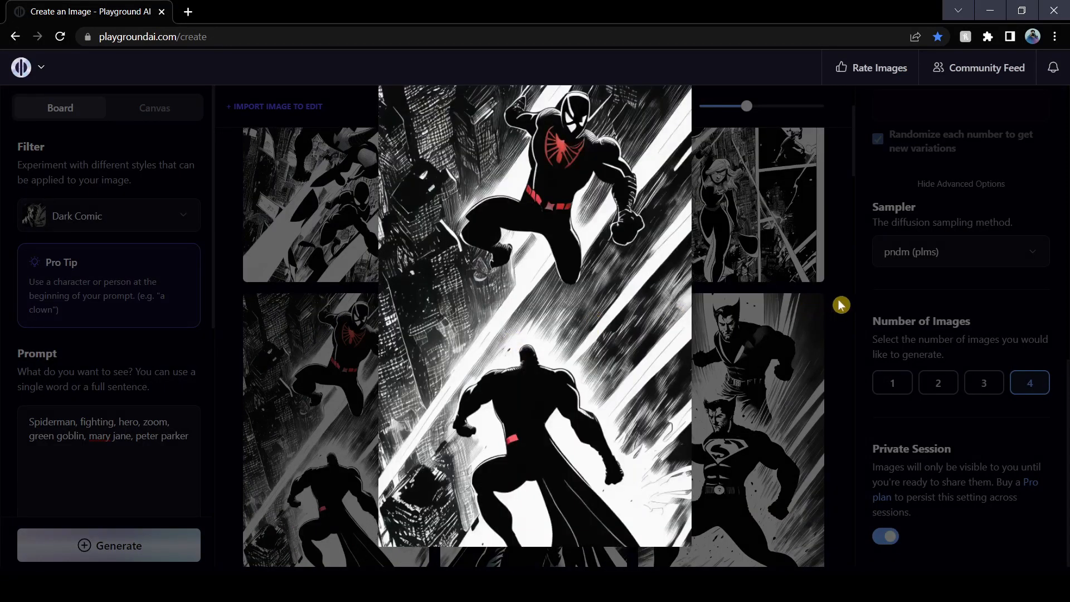
{"action": "left_click", "coordinate": [841, 305]}
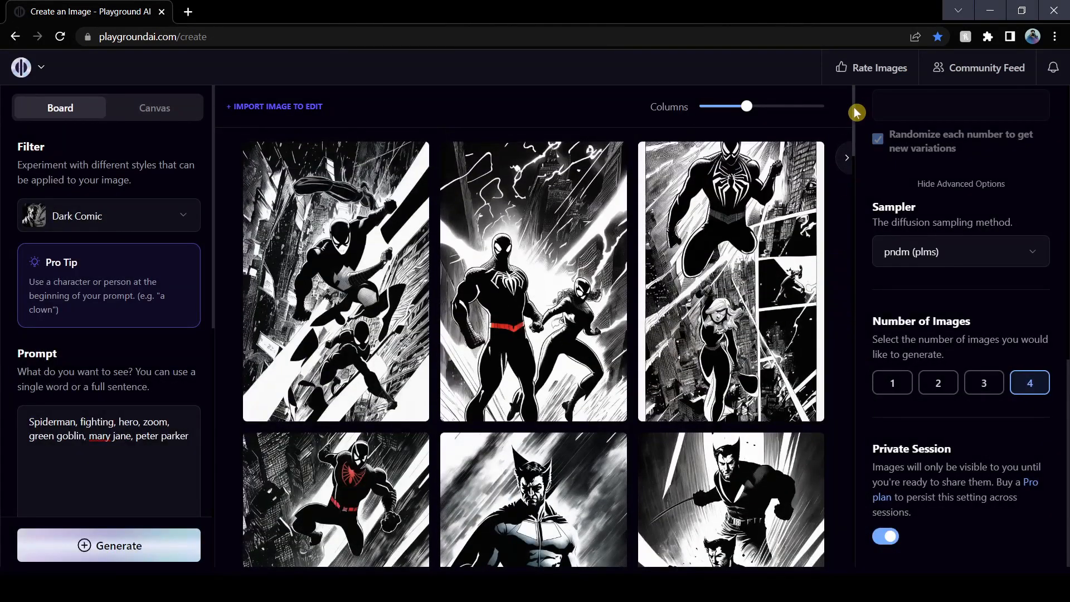
{"action": "mouse_move", "coordinate": [857, 112]}
{"action": "left_mouse_down"}
{"action": "mouse_move", "coordinate": [851, 290]}
{"action": "mouse_move", "coordinate": [855, 103]}
{"action": "left_mouse_up"}
{"action": "left_click", "coordinate": [112, 216]}
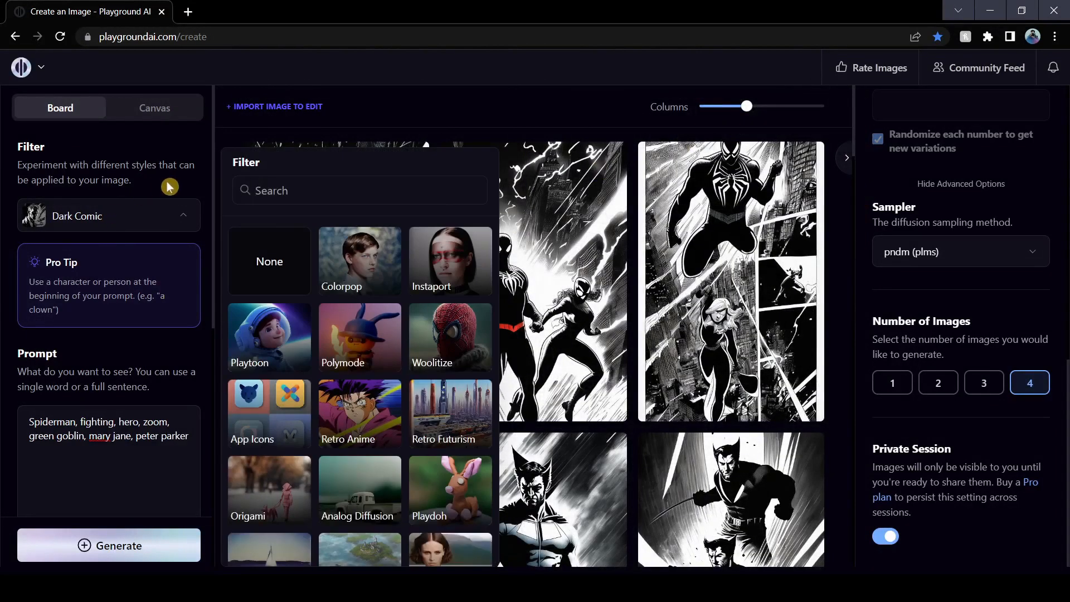
{"action": "left_click", "coordinate": [170, 187]}
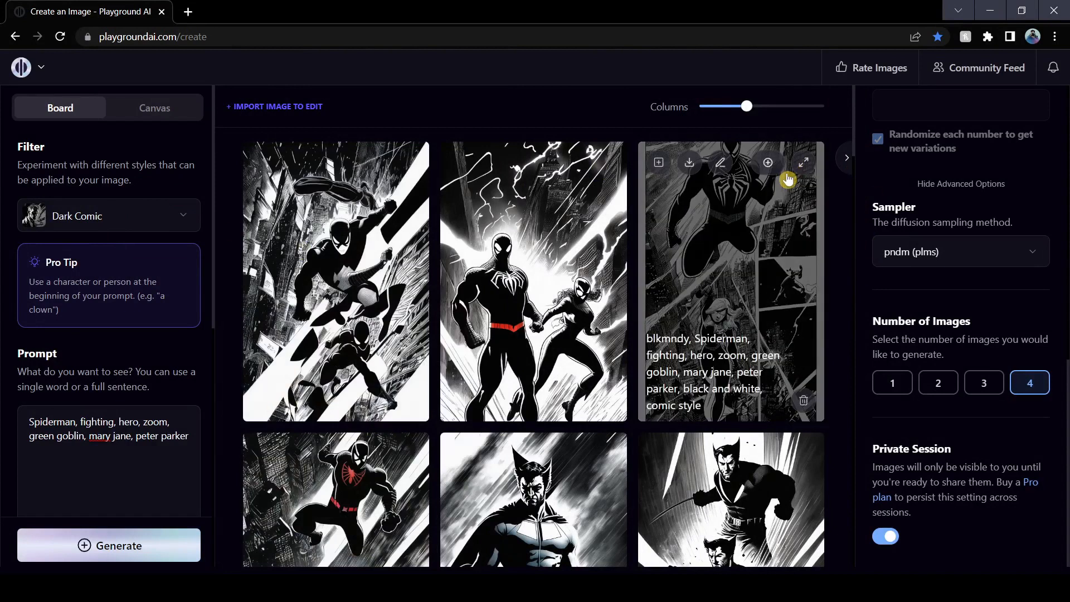
Step: View the panelled Spiderman image with the blonde heroine at full size, close it, and look over the remaining results
{"action": "left_click", "coordinate": [806, 167]}
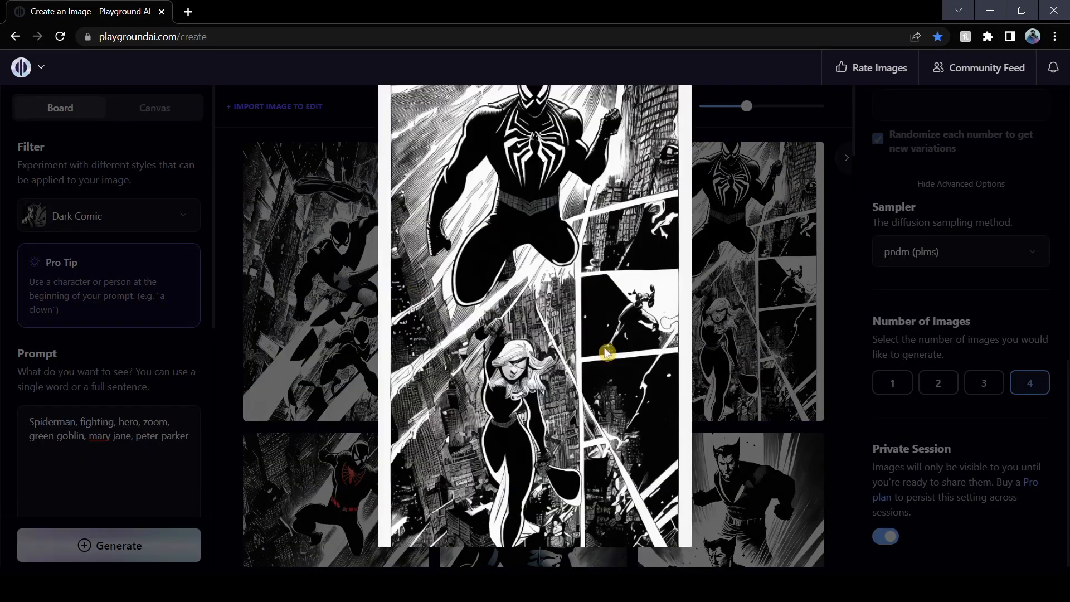
{"action": "left_click", "coordinate": [843, 255]}
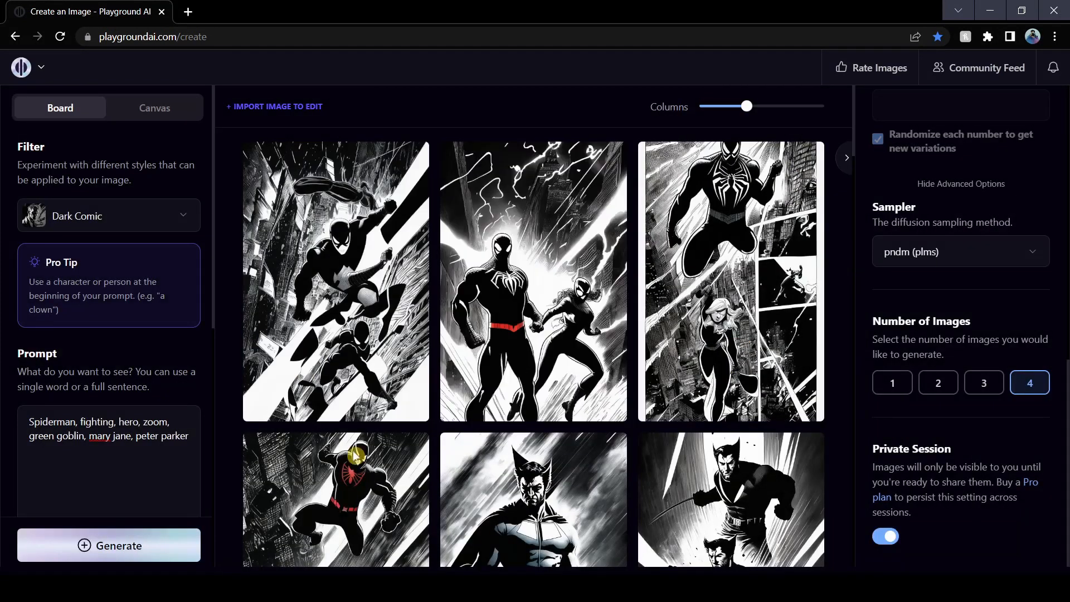
{"action": "scroll", "coordinate": [390, 357], "scroll_direction": "down", "scroll_amount": 3}
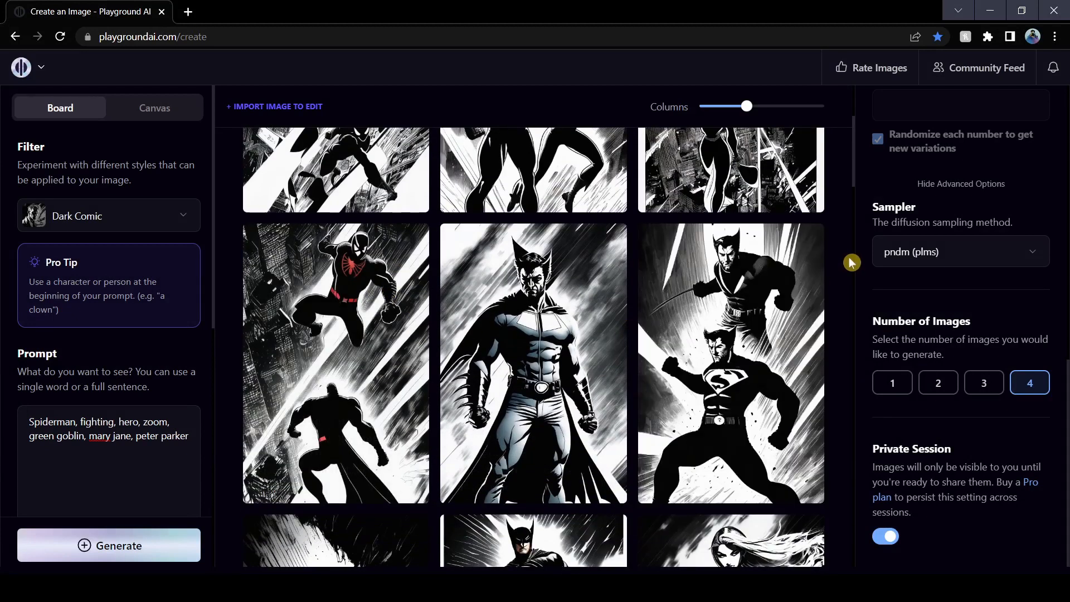
{"action": "scroll", "coordinate": [845, 258], "scroll_direction": "up", "scroll_amount": 3}
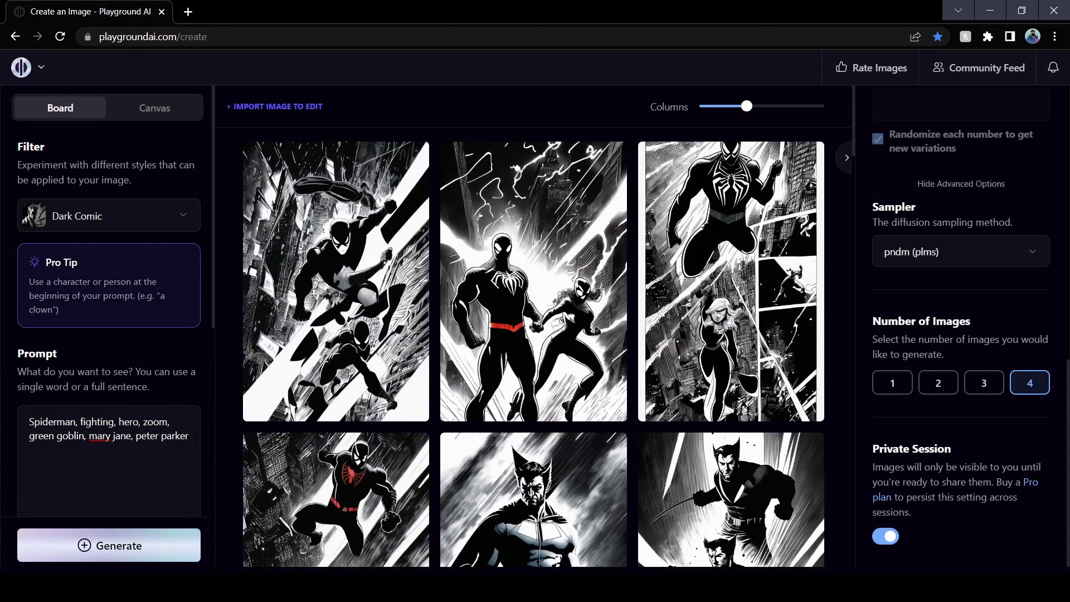
Step: Generate images with the prompt "Soldier, fighting, battlefield, death, survivor, lone survivor, guns, trenches, world war 1, destruction, puddles, rain, smoke, painted background, harsh lighting, 50mm,"
{"action": "left_click_drag", "start_coordinate": [175, 436], "coordinate": [21, 417]}
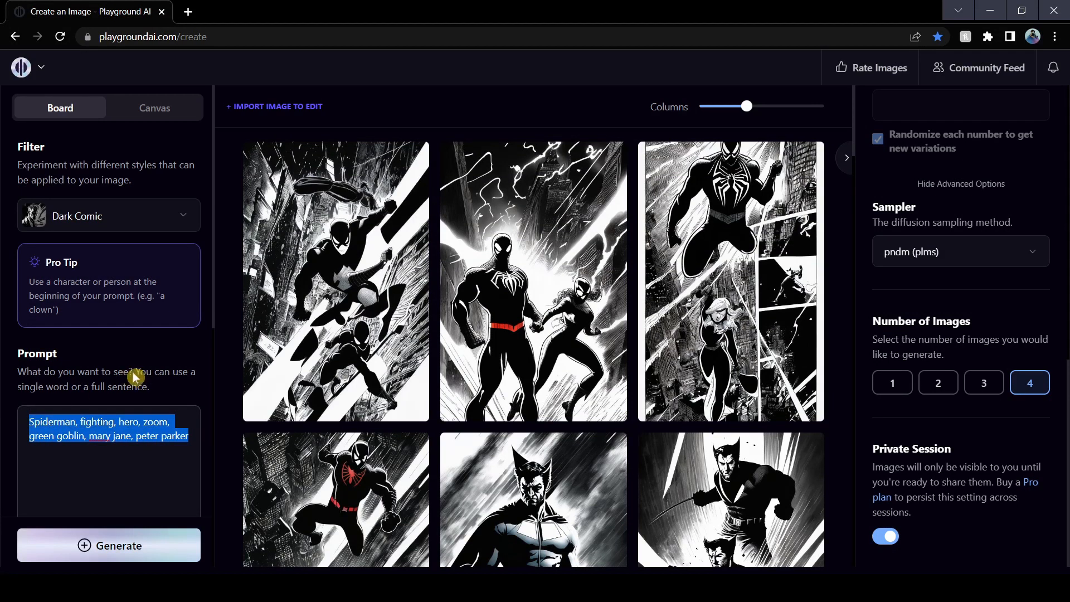
{"action": "type", "text": "Soldier, fighting, battlefield, death, survivor, lone survivor, guns, trenches, world war 1, destruction, puddles, rain, smoke, painted background, harsh lighting,"}
{"action": "type", "text": "5"}
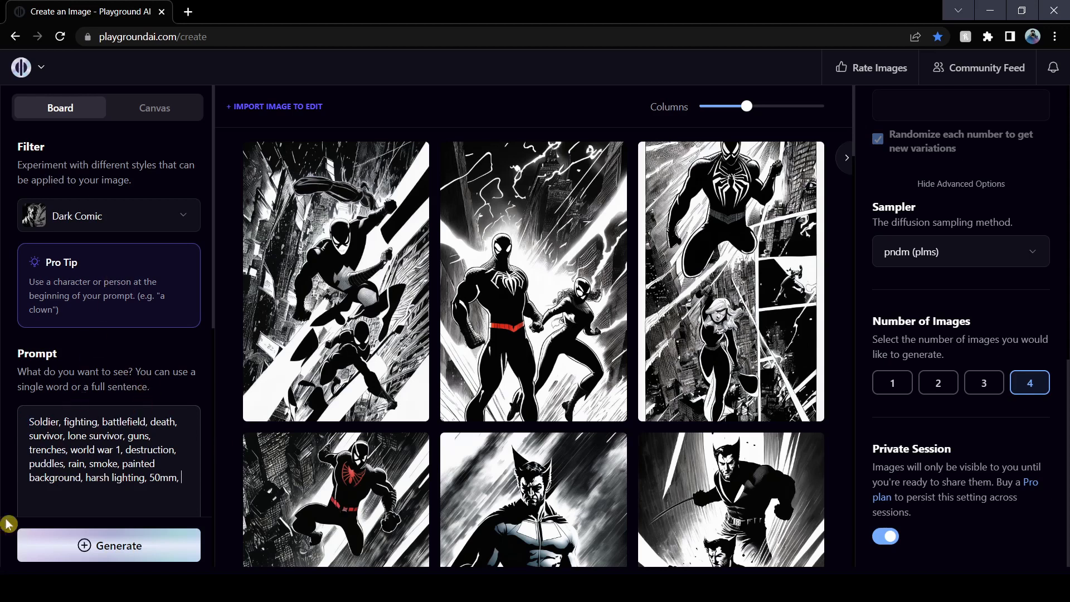
{"action": "left_click_drag", "start_coordinate": [188, 480], "coordinate": [29, 421]}
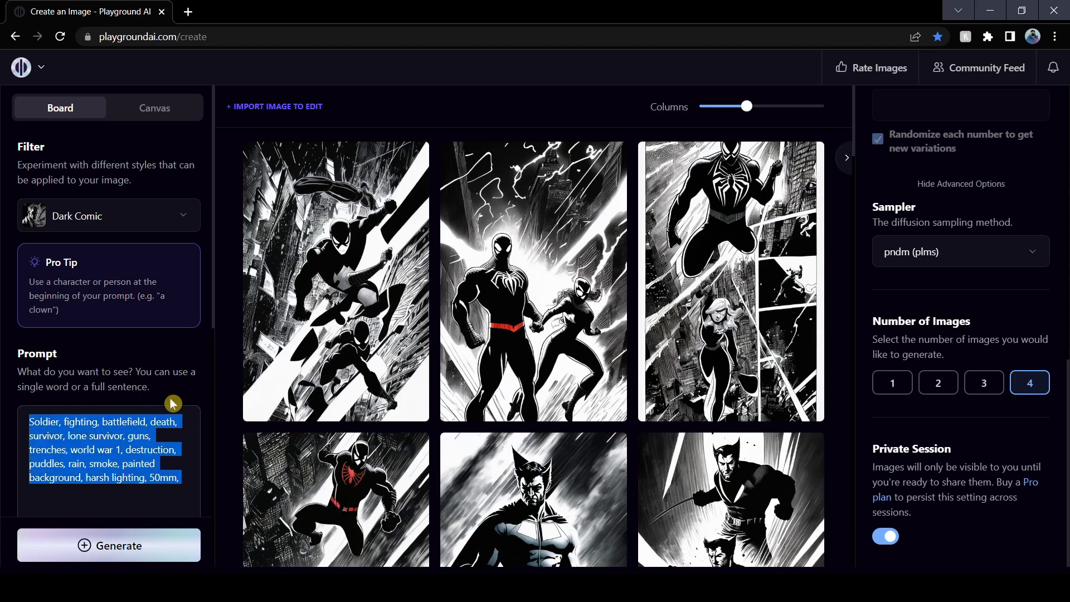
{"action": "left_click", "coordinate": [179, 449]}
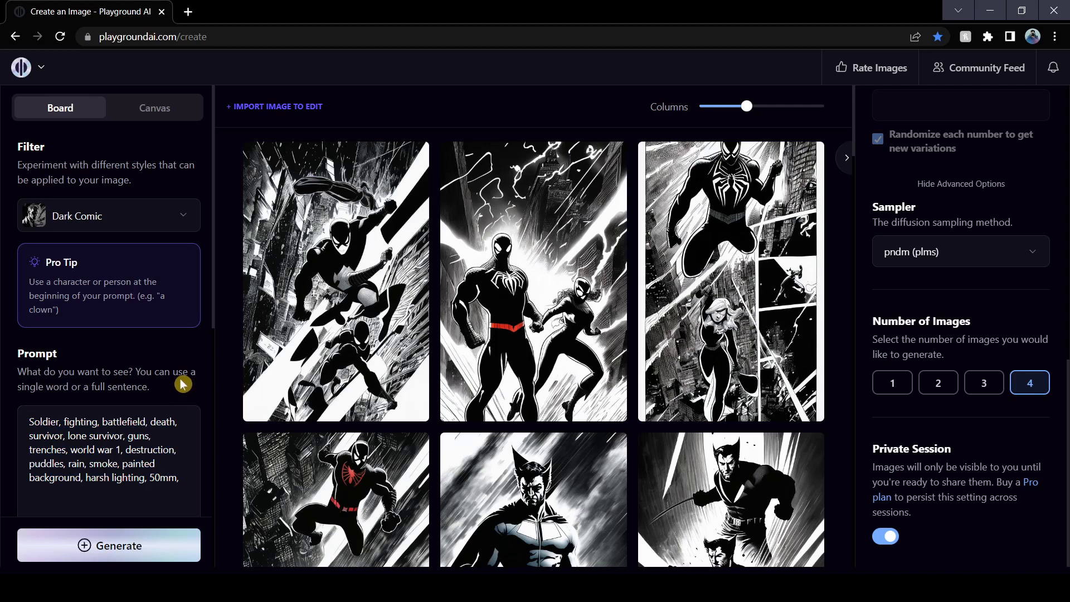
{"action": "key", "text": "Return"}
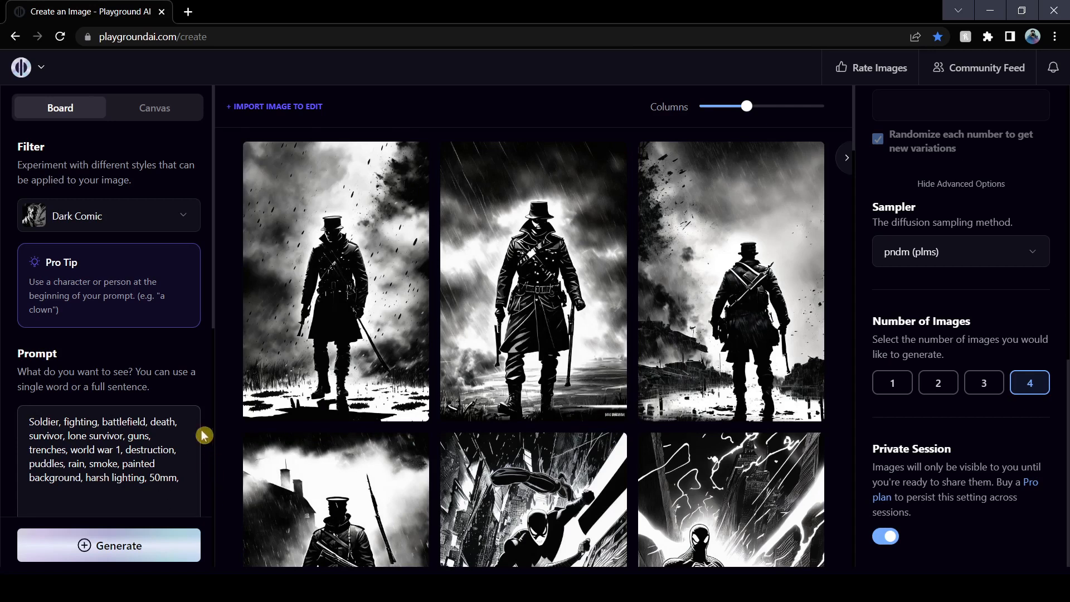
Step: View each of the four World War 1 soldier images at full size, closing each enlarged view
{"action": "left_click", "coordinate": [413, 164]}
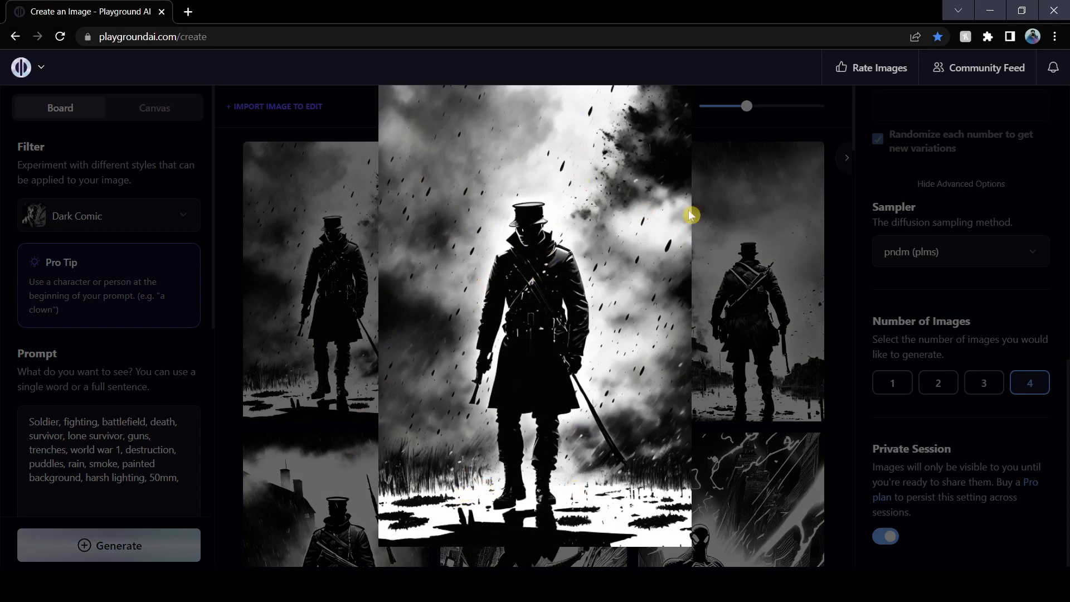
{"action": "left_click", "coordinate": [855, 281]}
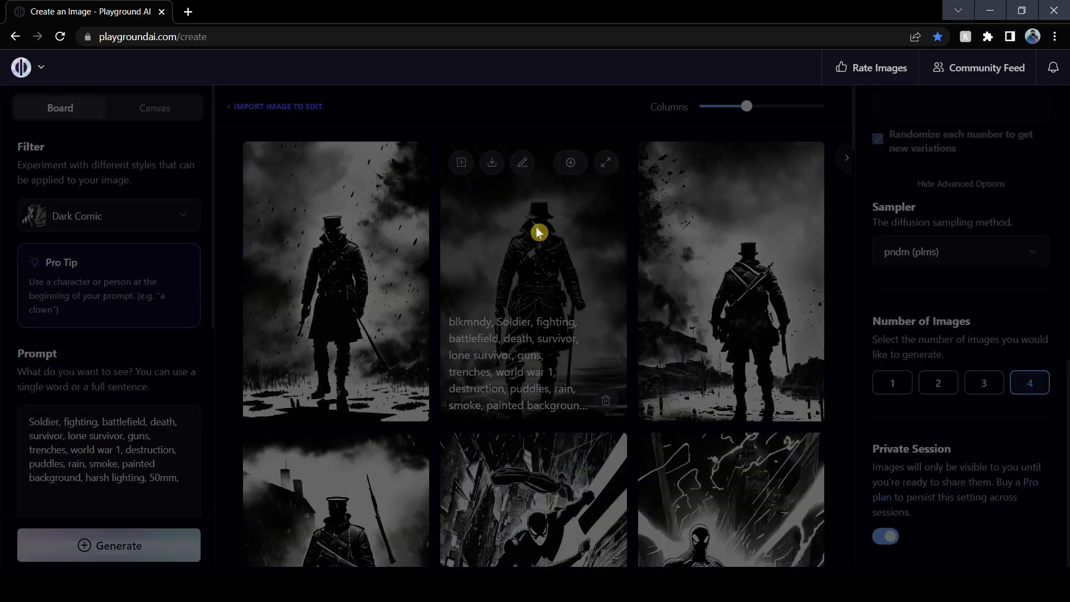
{"action": "left_click", "coordinate": [538, 232]}
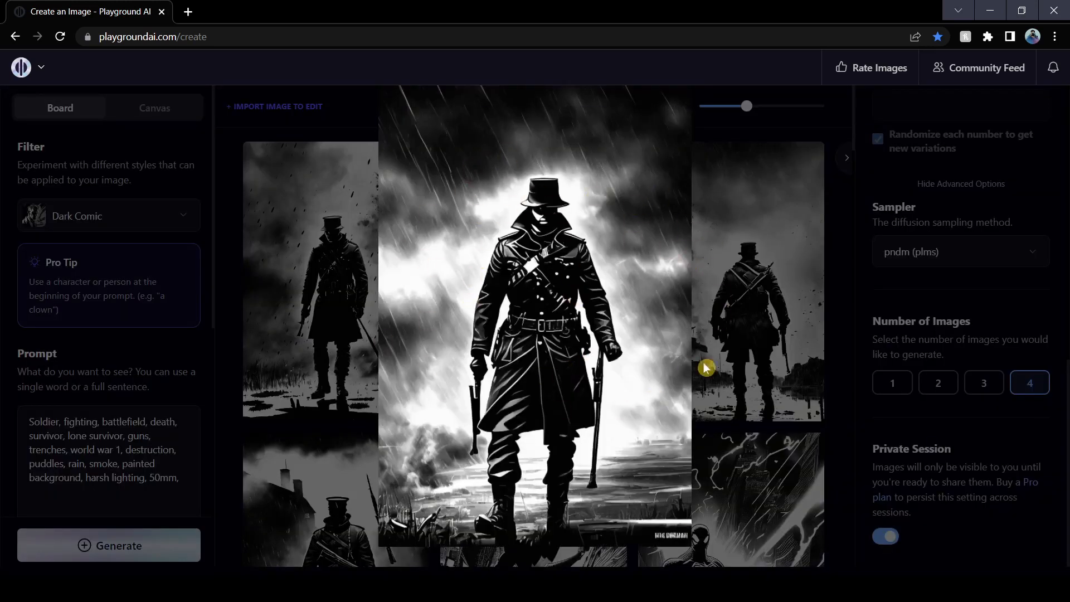
{"action": "left_click", "coordinate": [836, 318]}
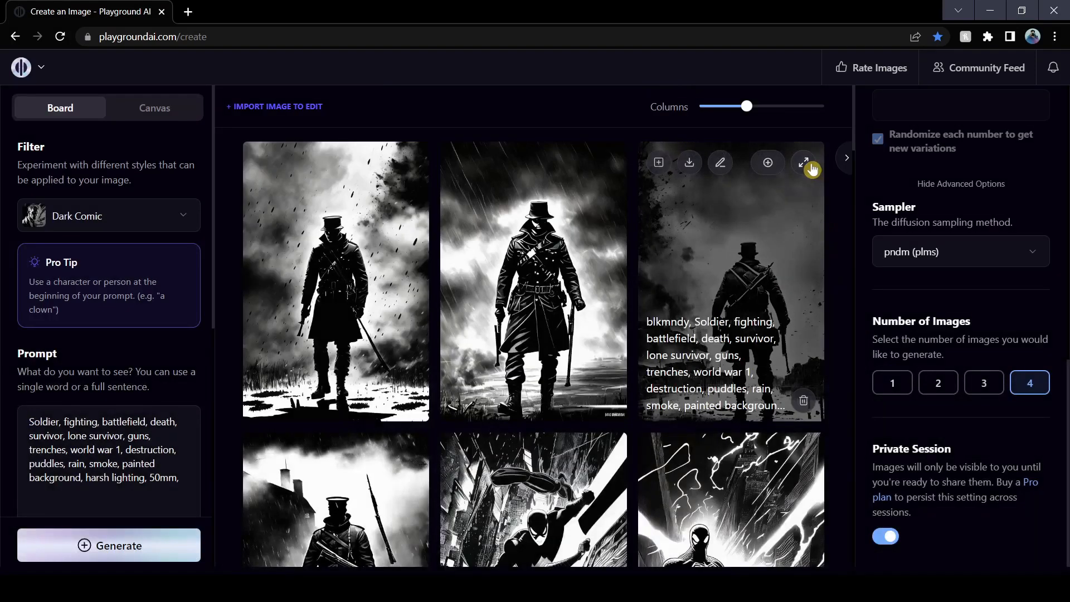
{"action": "left_click", "coordinate": [805, 163]}
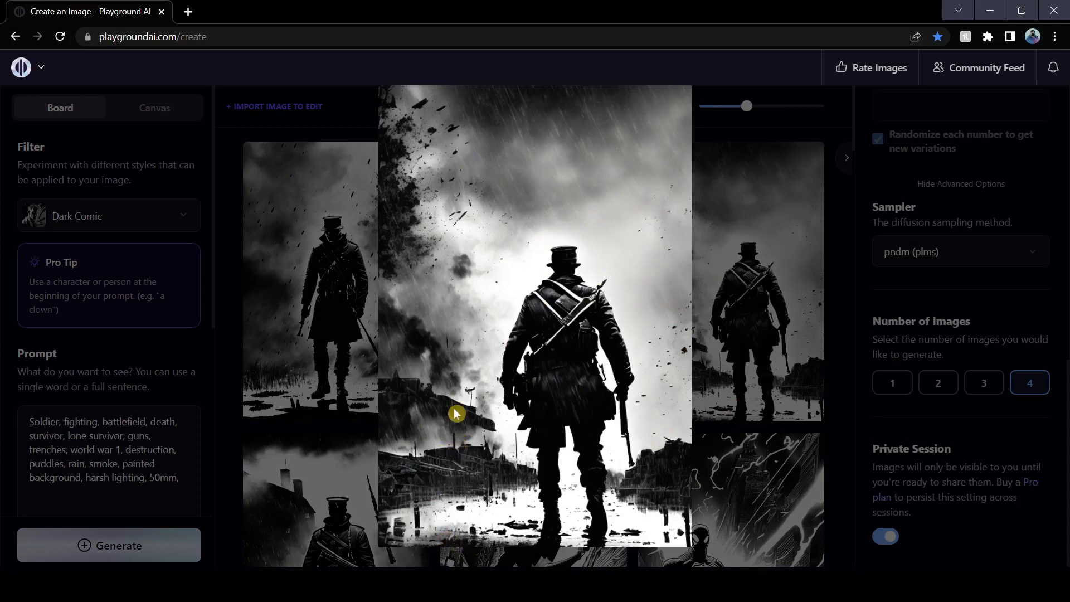
{"action": "left_click", "coordinate": [787, 301]}
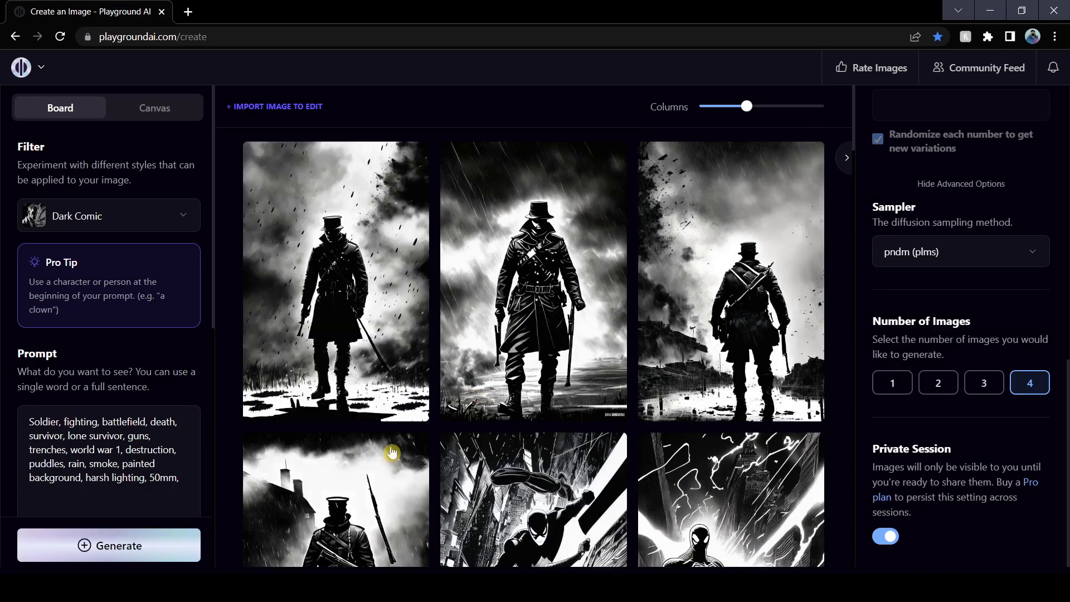
{"action": "left_click", "coordinate": [409, 457]}
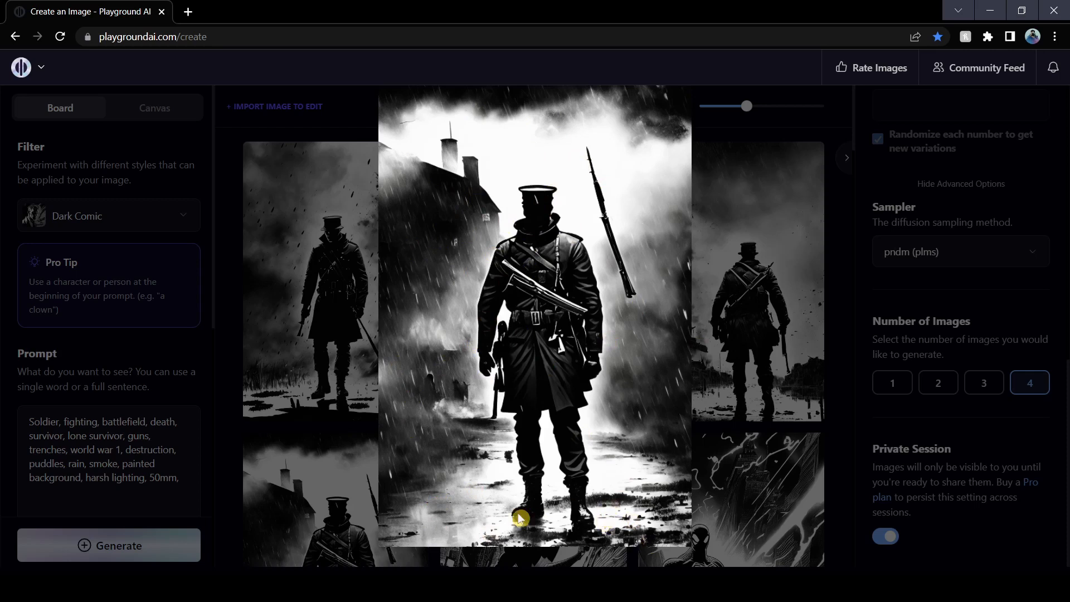
{"action": "left_click", "coordinate": [839, 228]}
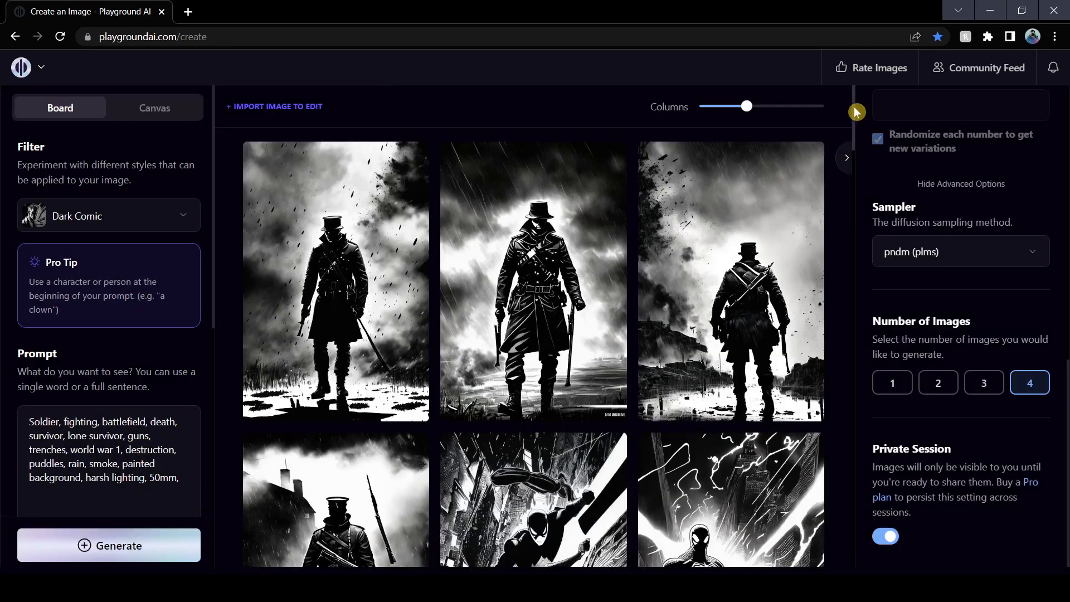
Step: Extend the soldier prompt with "tanks, other soldiers, platoon, general, commander, enemy forces" and generate the images
{"action": "mouse_move", "coordinate": [854, 109]}
{"action": "left_mouse_down"}
{"action": "mouse_move", "coordinate": [858, 155]}
{"action": "mouse_move", "coordinate": [851, 102]}
{"action": "left_mouse_up"}
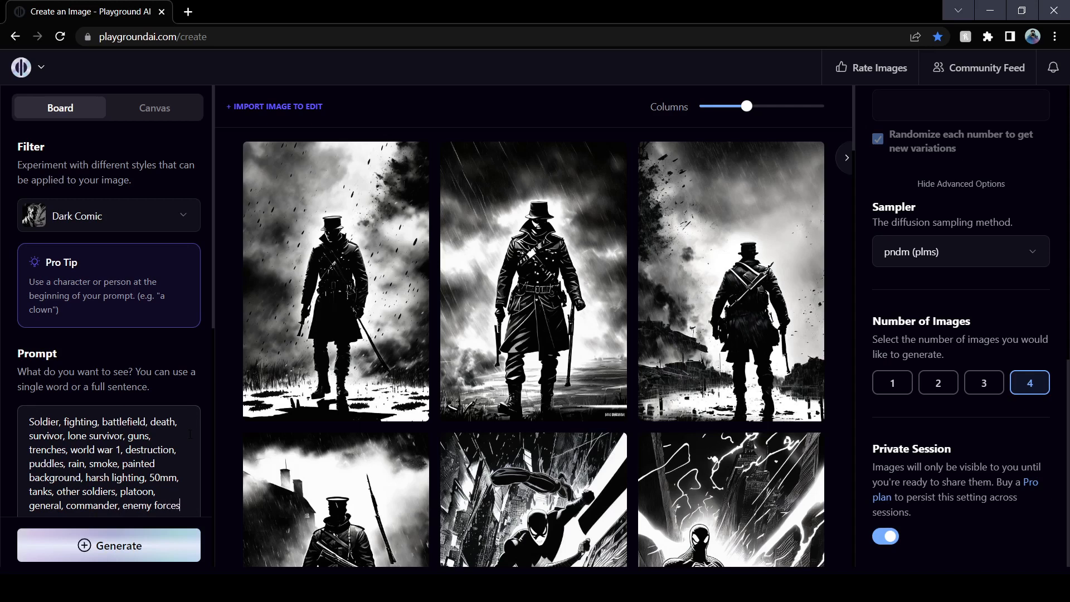
{"action": "key", "text": "Return"}
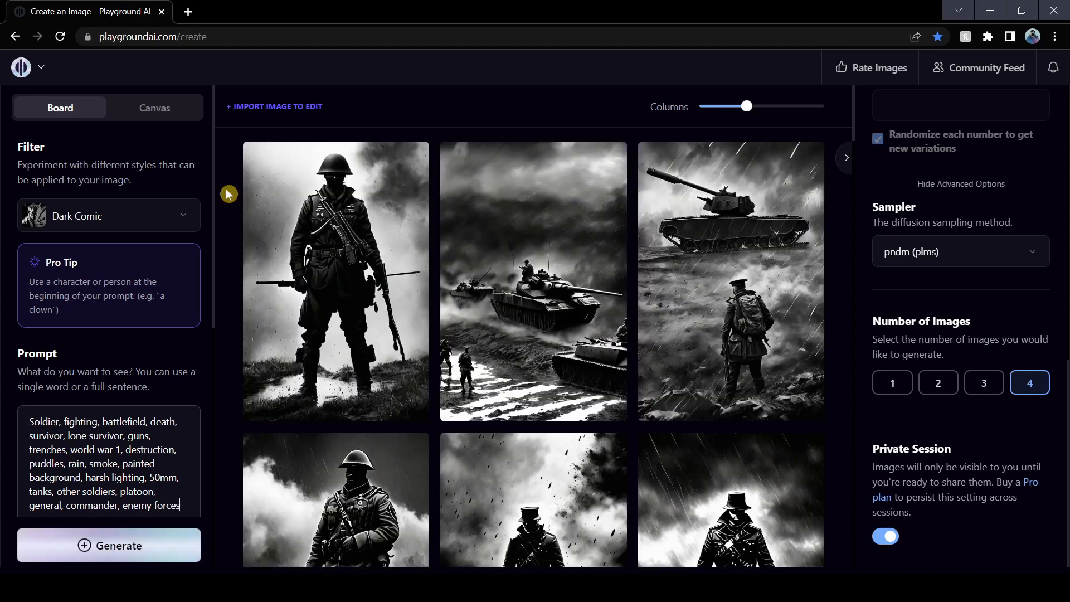
Step: Compare the new results with the earlier soldier images, viewing the earlier front-facing soldier in falling debris at full size and closing it
{"action": "scroll", "coordinate": [725, 279], "scroll_direction": "down", "scroll_amount": 5}
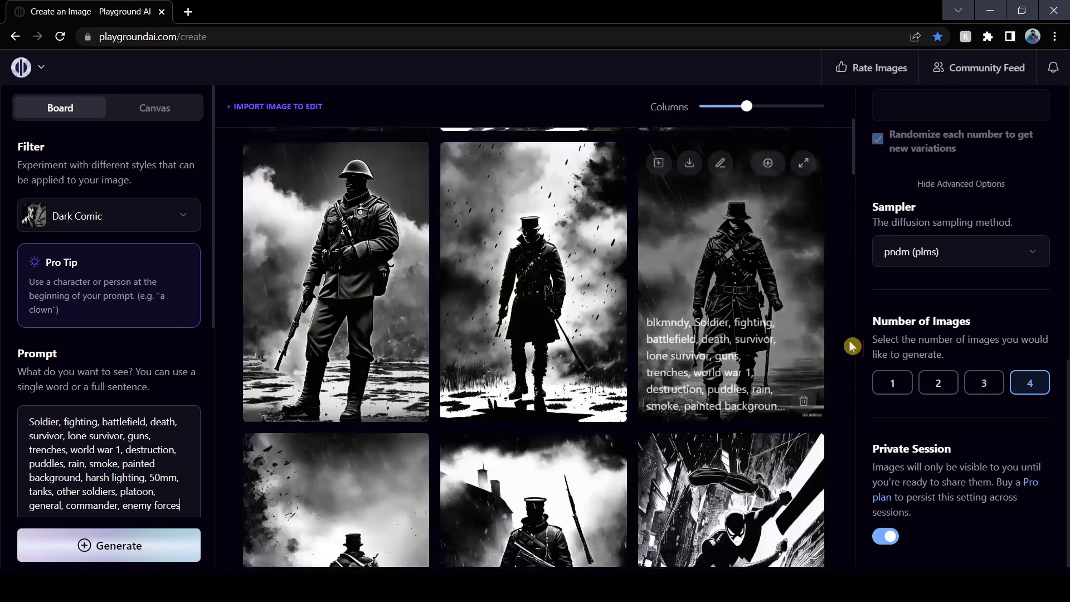
{"action": "scroll", "coordinate": [413, 429], "scroll_direction": "down", "scroll_amount": 3}
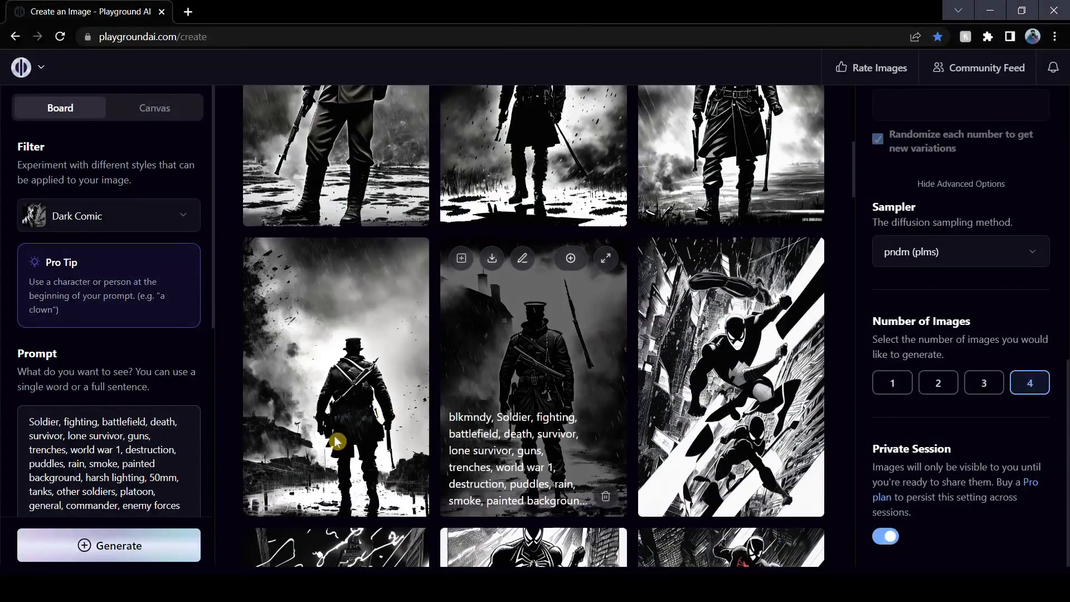
{"action": "scroll", "coordinate": [446, 401], "scroll_direction": "up", "scroll_amount": 2}
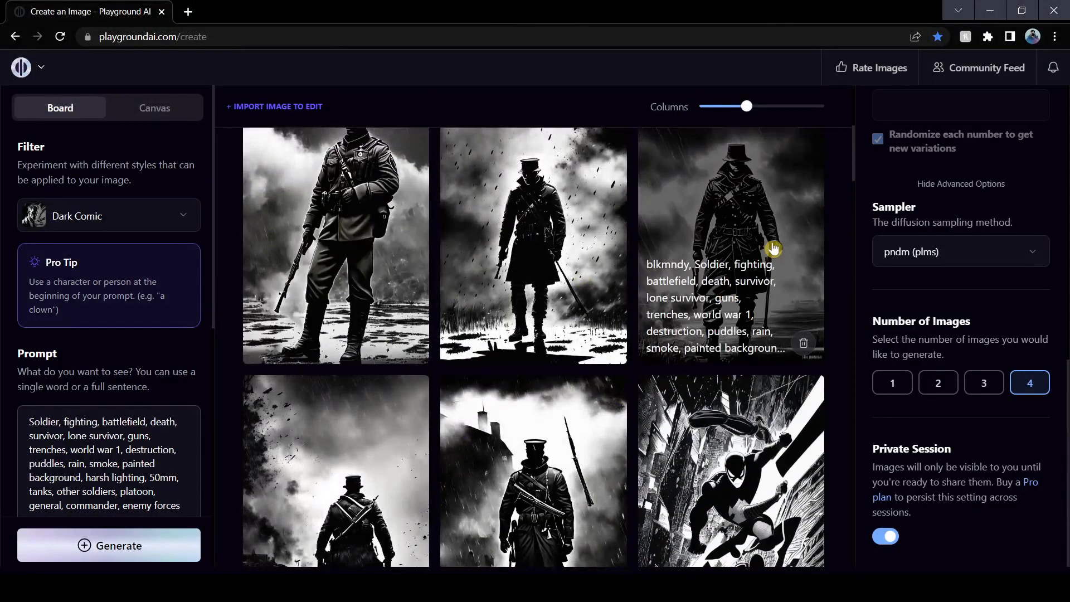
{"action": "scroll", "coordinate": [641, 356], "scroll_direction": "down", "scroll_amount": 2}
{"action": "scroll", "coordinate": [579, 394], "scroll_direction": "up", "scroll_amount": 4}
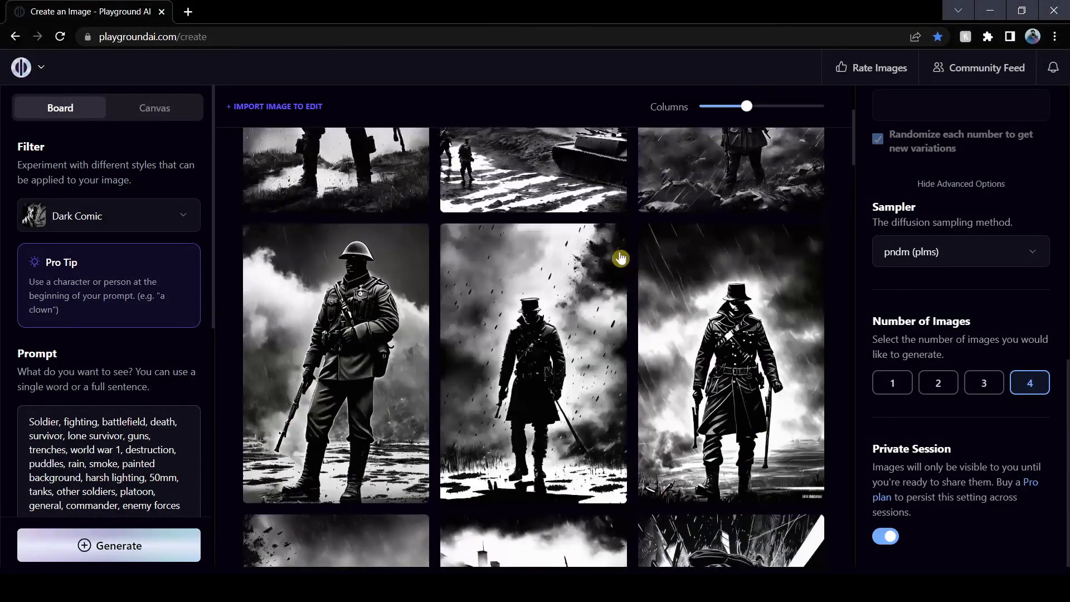
{"action": "left_click", "coordinate": [606, 247]}
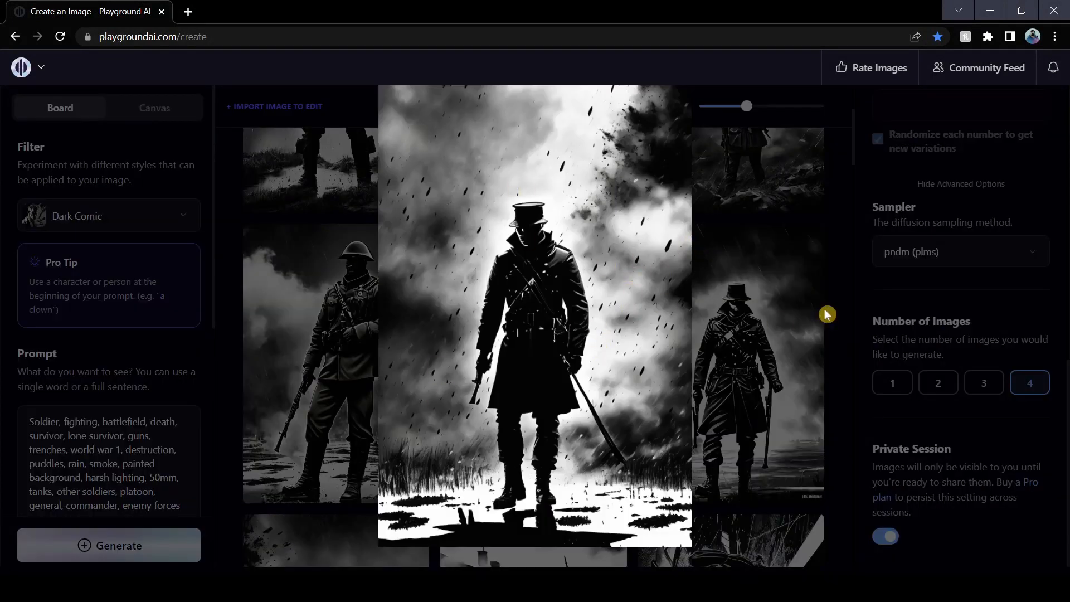
{"action": "left_click", "coordinate": [846, 301]}
Step: View the helmeted soldier on wet ground, the soldier facing a tank, and the tank column at full size, closing each enlarged view
{"action": "scroll", "coordinate": [465, 411], "scroll_direction": "up", "scroll_amount": 2}
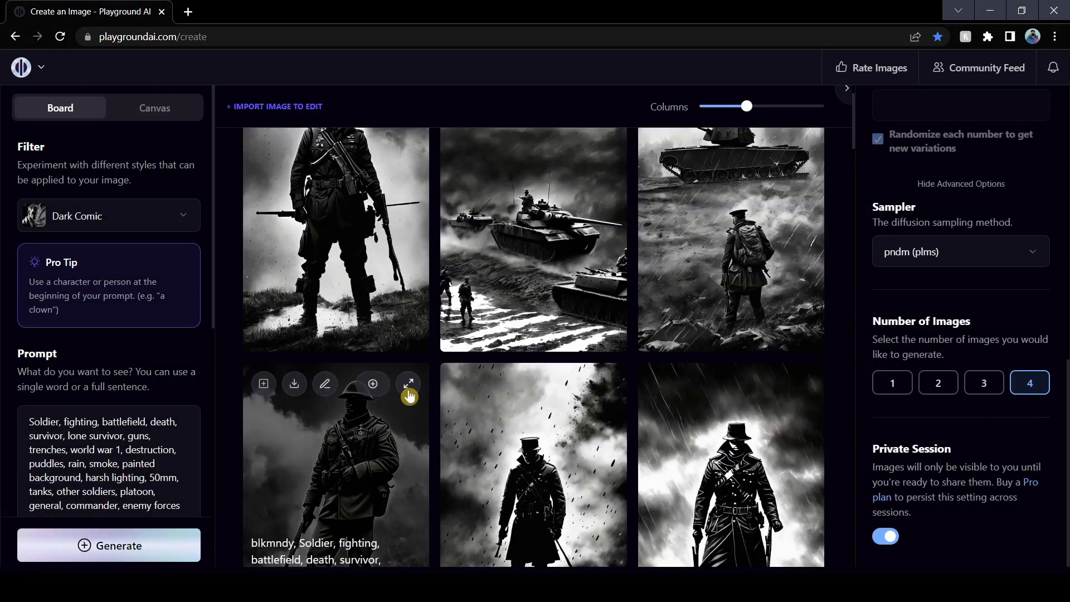
{"action": "left_click", "coordinate": [409, 385]}
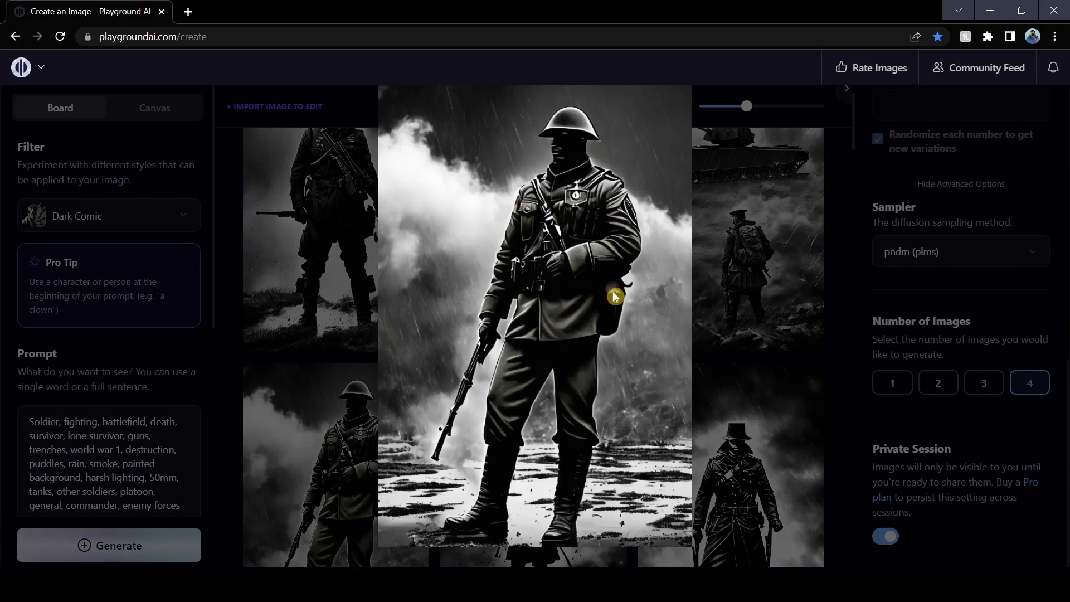
{"action": "left_click", "coordinate": [847, 330]}
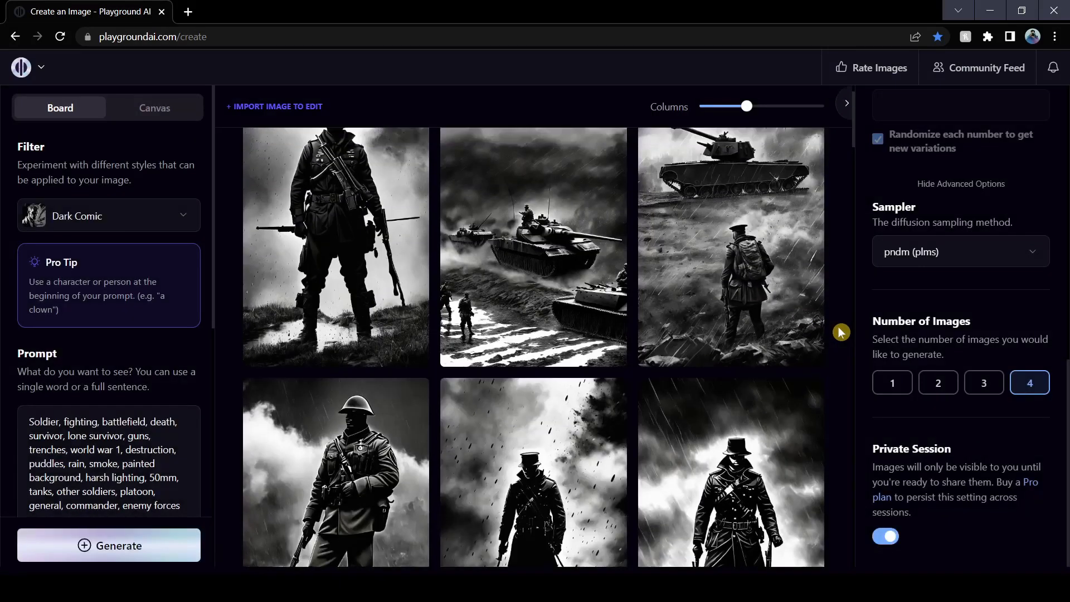
{"action": "left_click", "coordinate": [804, 162]}
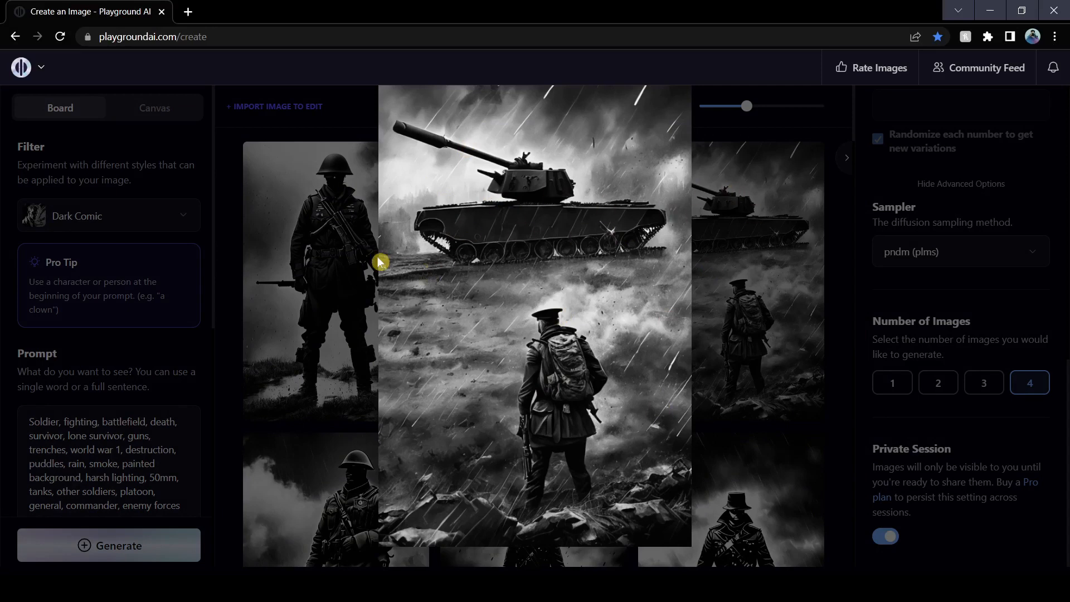
{"action": "left_click", "coordinate": [836, 289]}
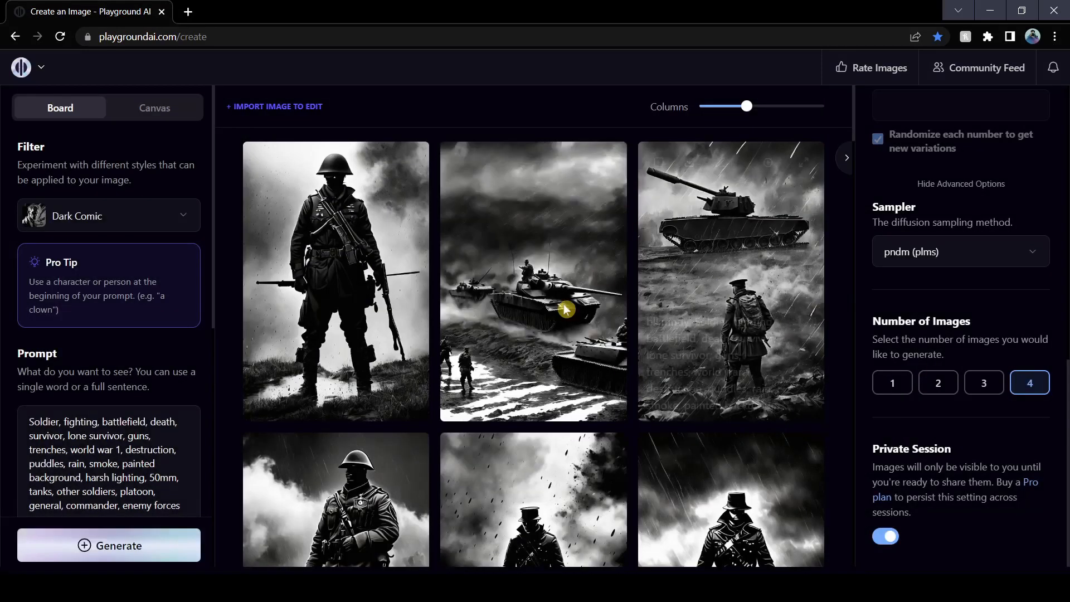
{"action": "left_click", "coordinate": [607, 163]}
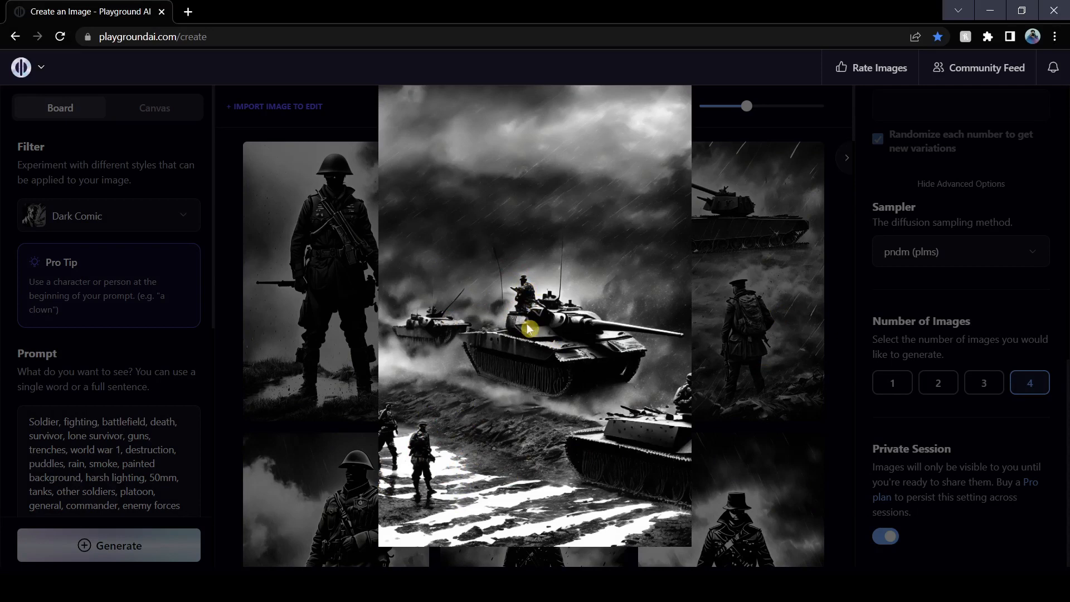
{"action": "left_click", "coordinate": [858, 270]}
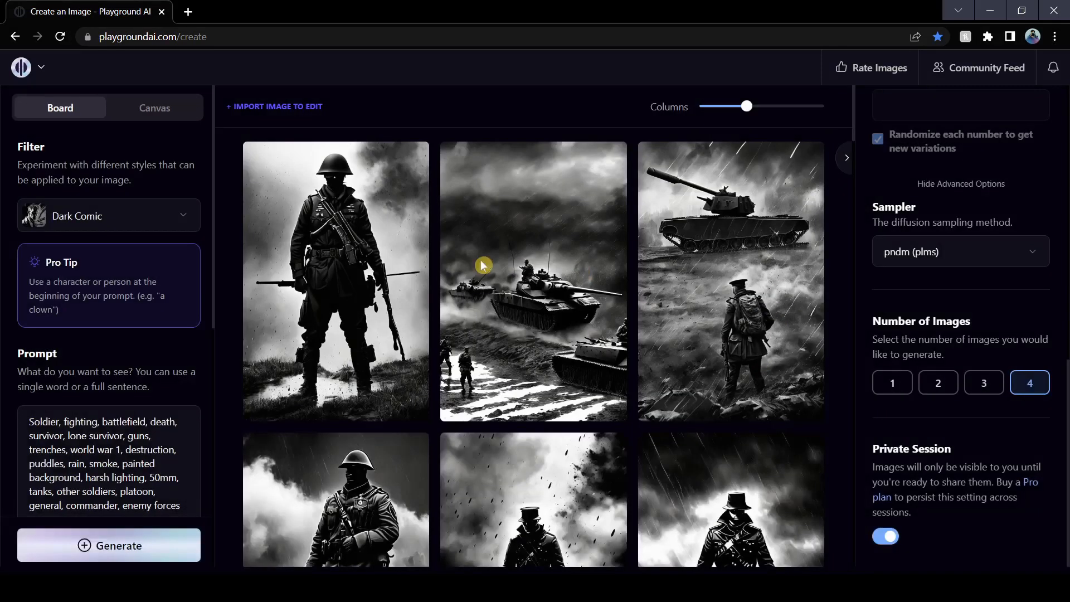
Step: View the first image, the helmeted soldier standing on grass with rifles, at full size twice, closing it each time
{"action": "left_click", "coordinate": [409, 163]}
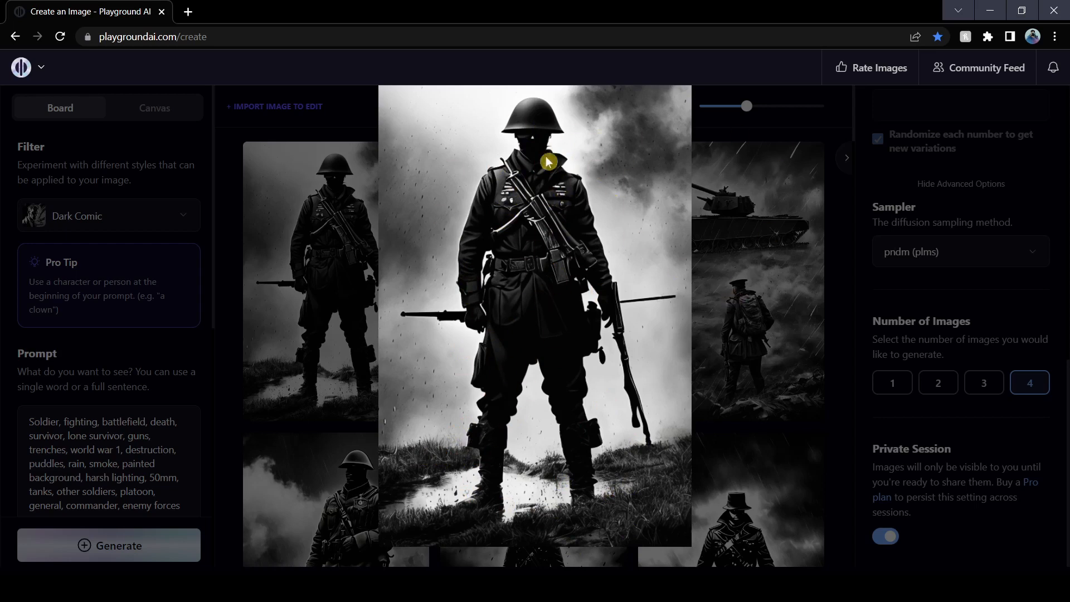
{"action": "left_click", "coordinate": [839, 231]}
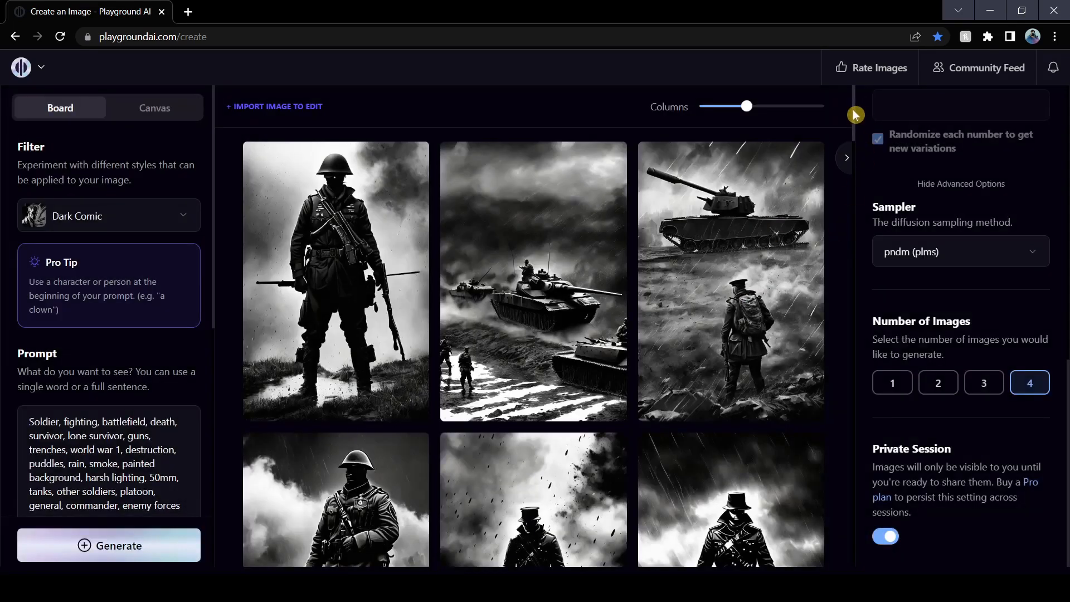
{"action": "left_click", "coordinate": [334, 268]}
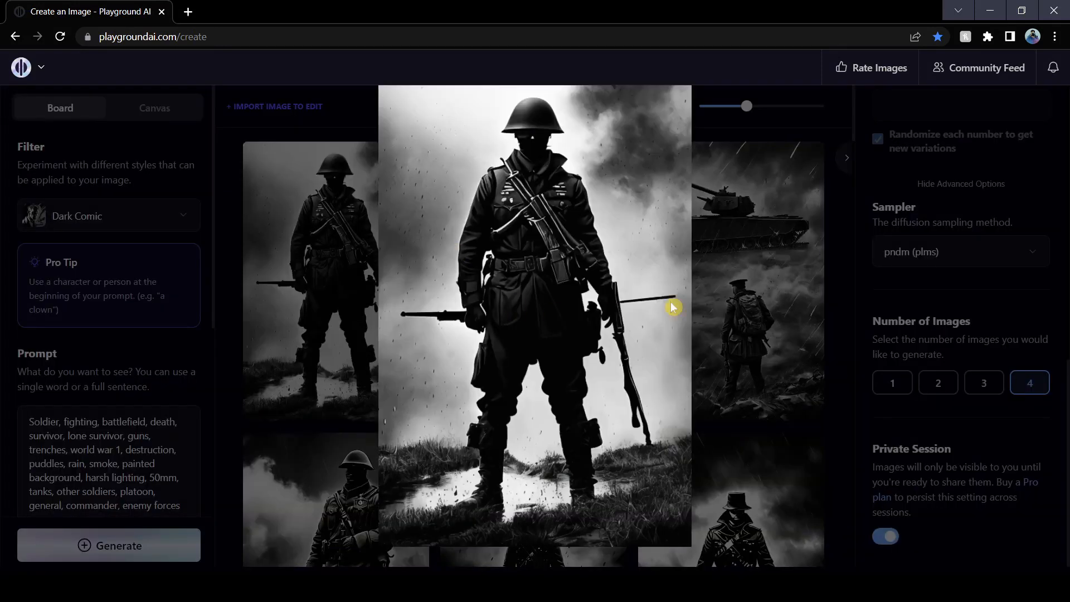
{"action": "left_click", "coordinate": [849, 256]}
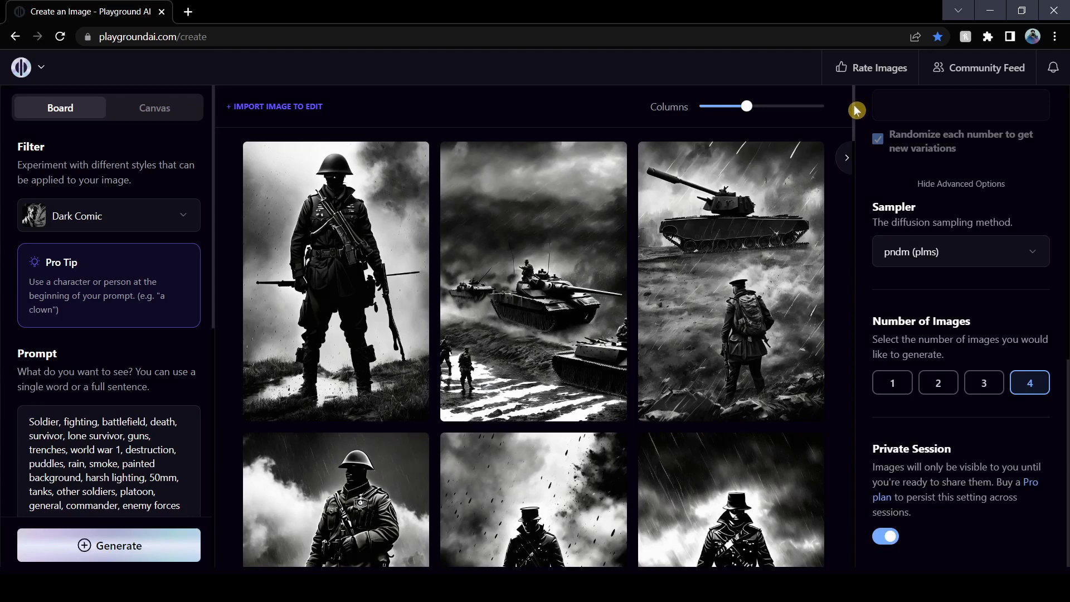
{"action": "mouse_move", "coordinate": [857, 110]}
{"action": "left_mouse_down"}
{"action": "mouse_move", "coordinate": [862, 191]}
{"action": "mouse_move", "coordinate": [855, 89]}
{"action": "left_mouse_up"}
Step: Turn off Exclude From Image and generate images again with the same soldier prompt
{"action": "scroll", "coordinate": [127, 371], "scroll_direction": "down", "scroll_amount": 4}
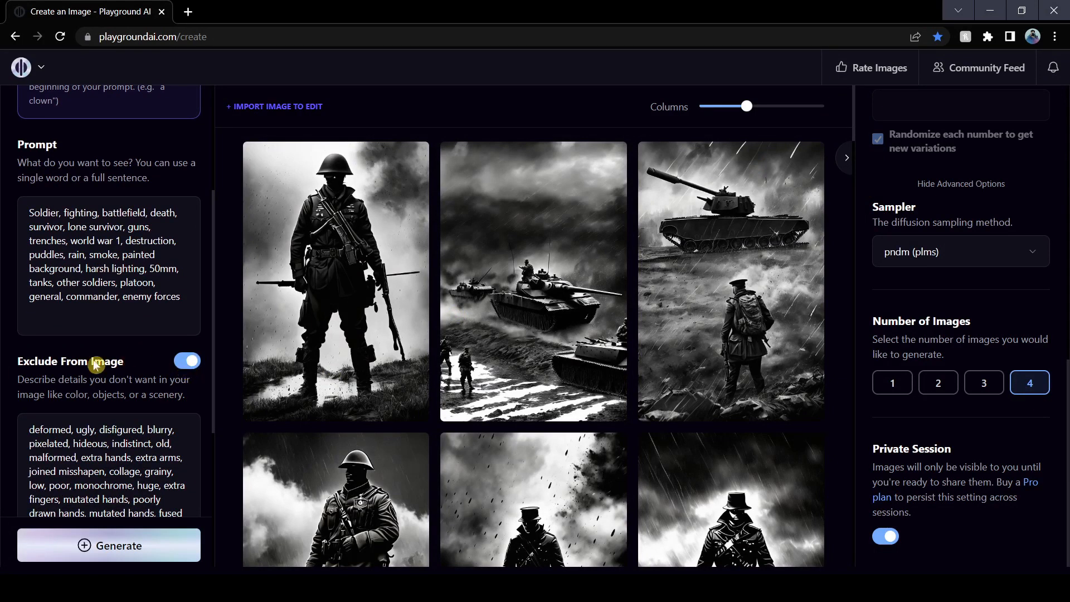
{"action": "left_click", "coordinate": [190, 363]}
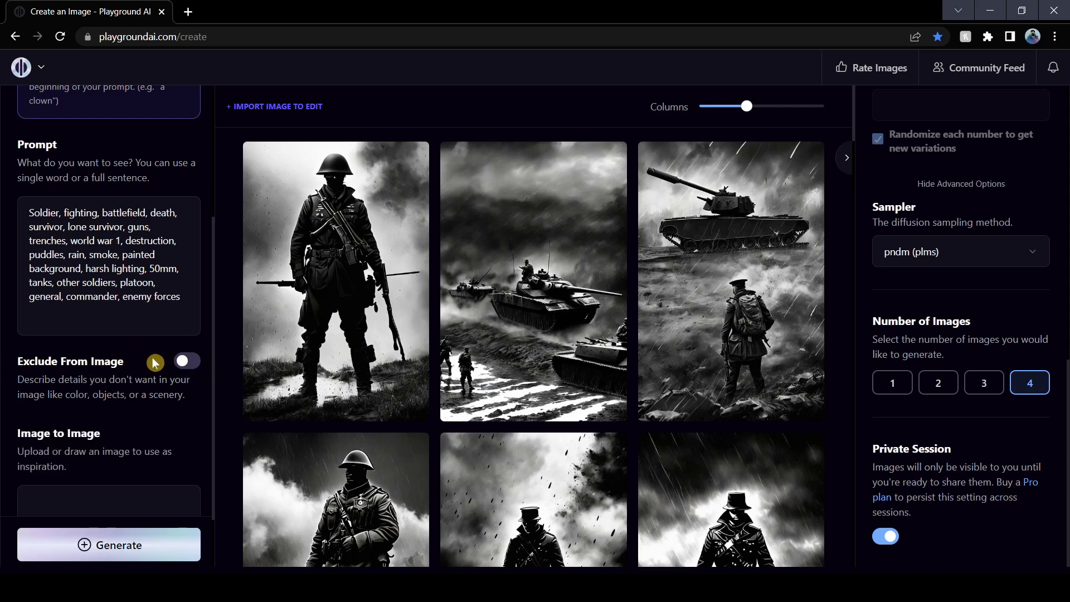
{"action": "scroll", "coordinate": [159, 384], "scroll_direction": "up", "scroll_amount": 4}
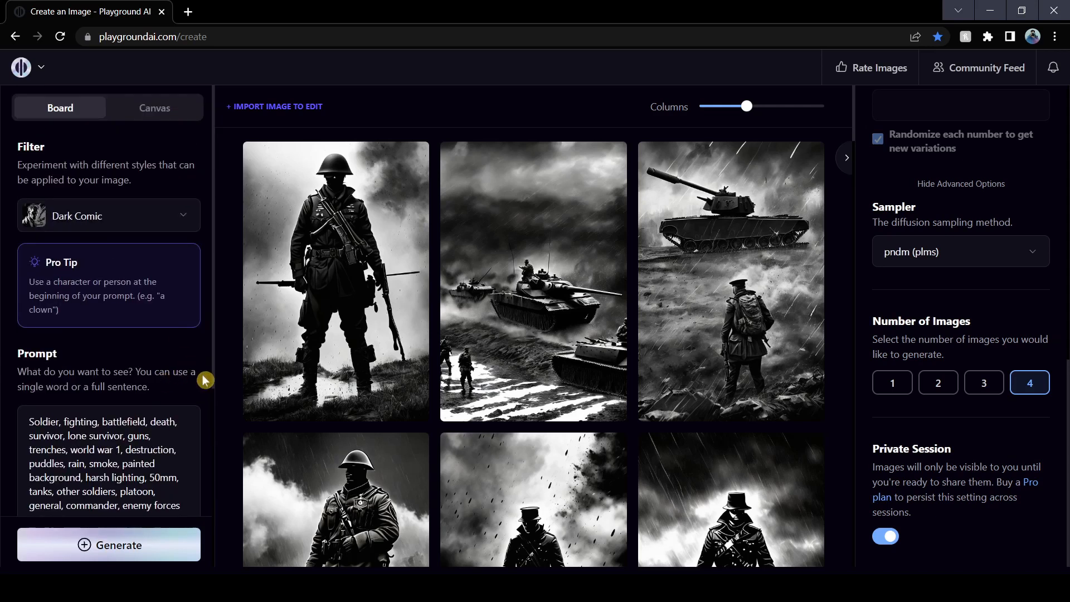
{"action": "key", "text": "ctrl+Return"}
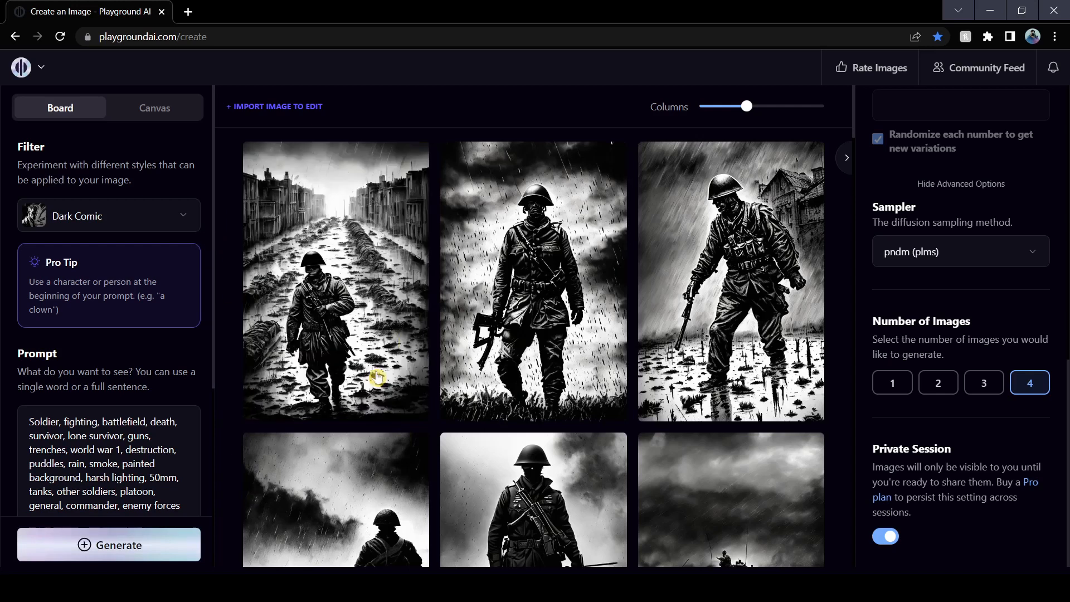
Step: View the soldier in the ruined street and the soldier walking through rain at full size, closing each enlarged view
{"action": "left_click", "coordinate": [409, 164]}
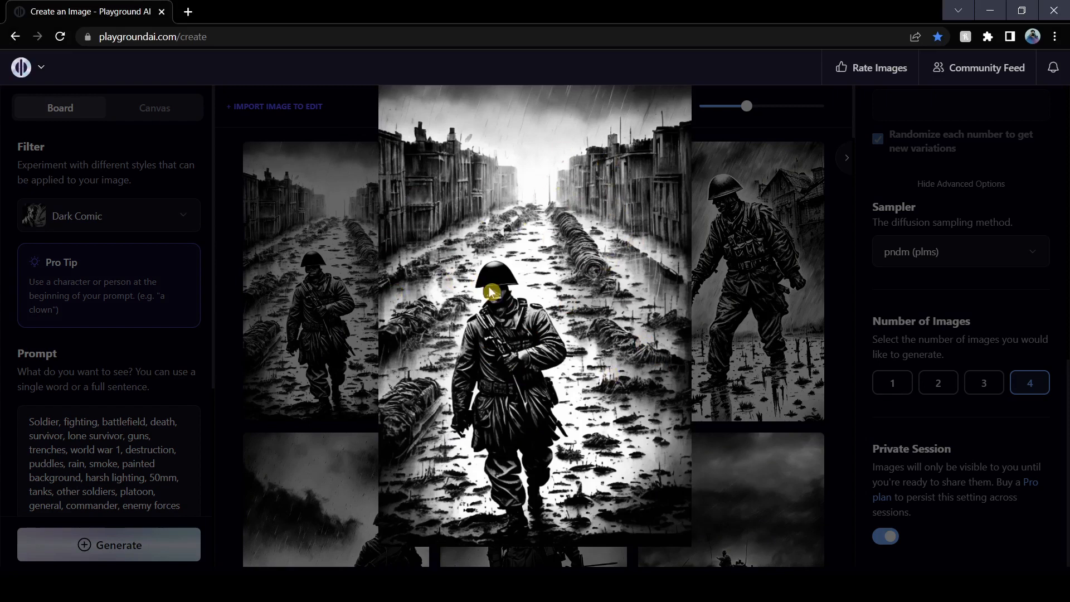
{"action": "left_click", "coordinate": [846, 277]}
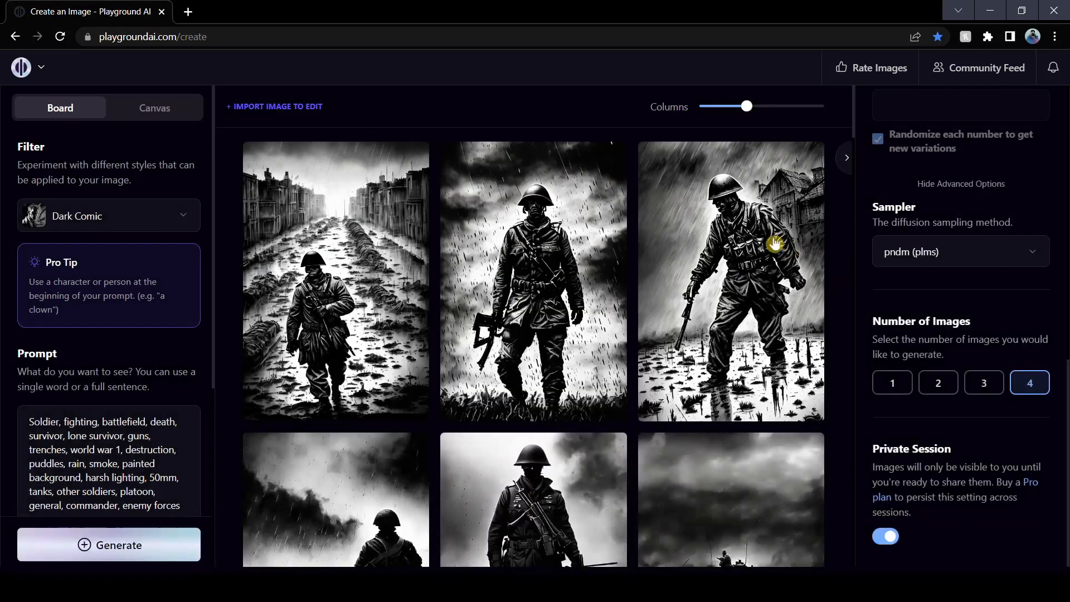
{"action": "mouse_move", "coordinate": [622, 175]}
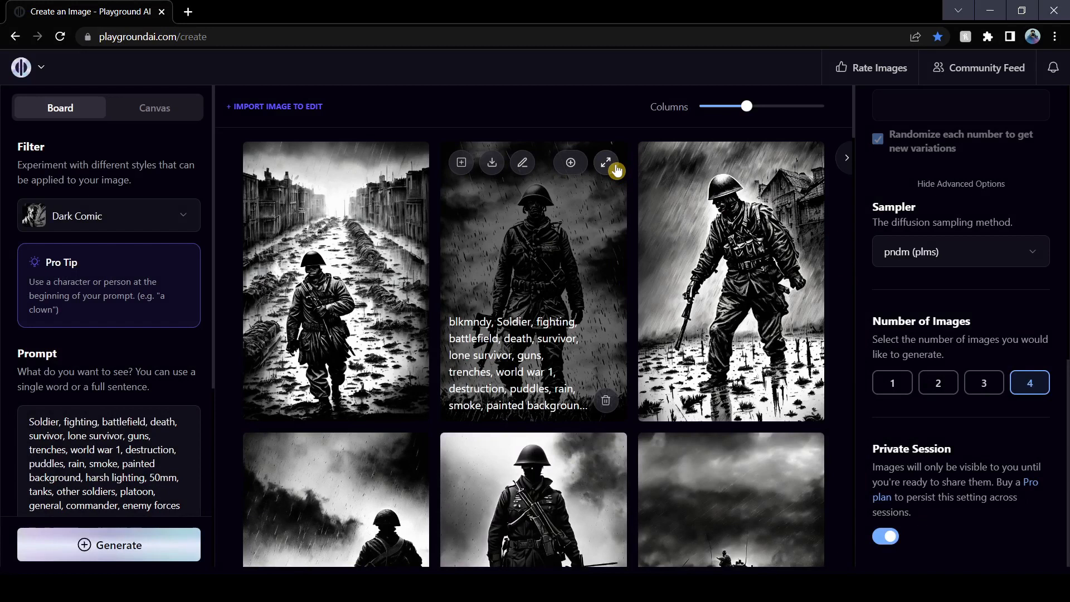
{"action": "left_click", "coordinate": [607, 165]}
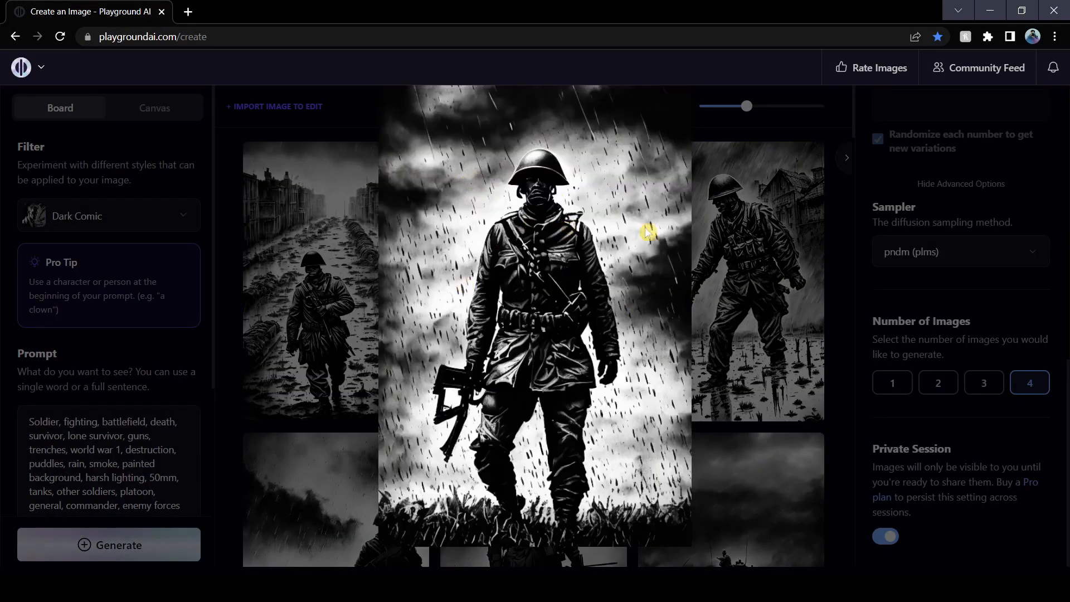
{"action": "left_click", "coordinate": [853, 249]}
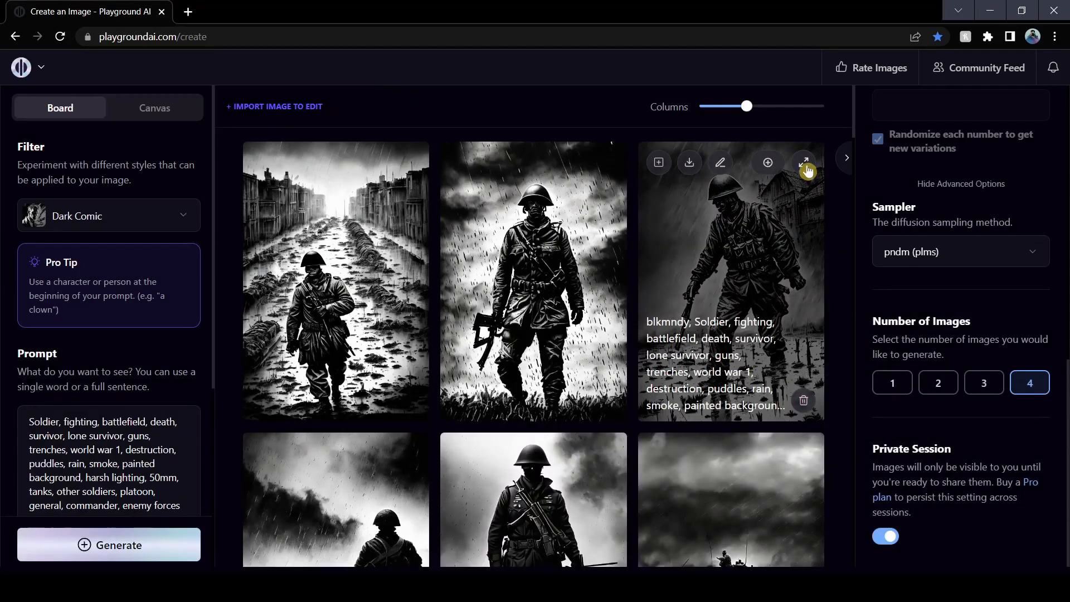
Step: View the soldier stepping through flooded ground and the rain-soaked soldier seen from behind at full size, closing each enlarged view
{"action": "left_click", "coordinate": [618, 354]}
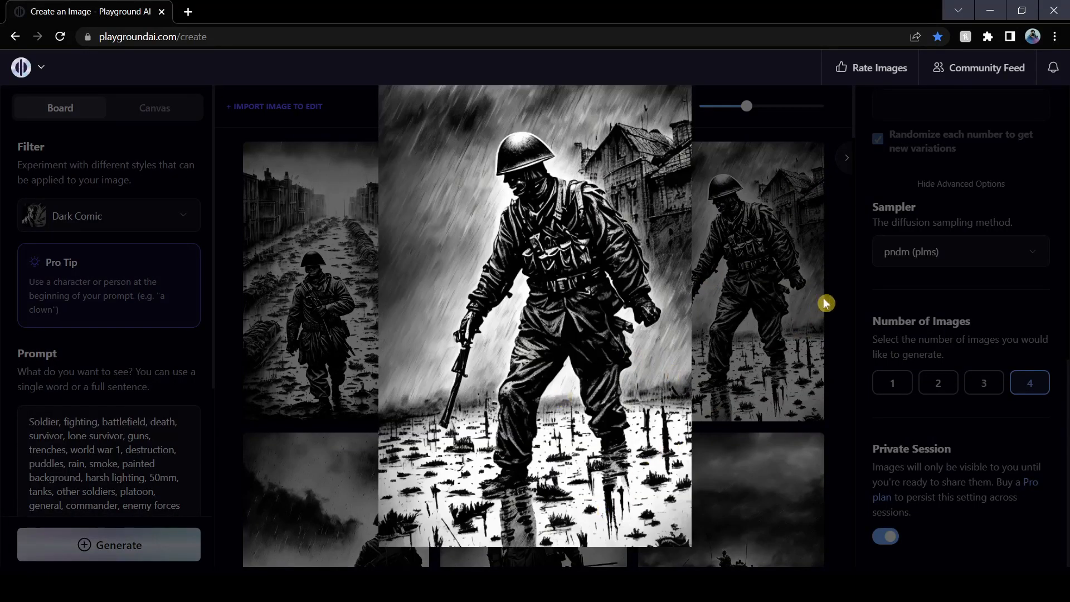
{"action": "left_click", "coordinate": [846, 272]}
{"action": "scroll", "coordinate": [395, 403], "scroll_direction": "down", "scroll_amount": 3}
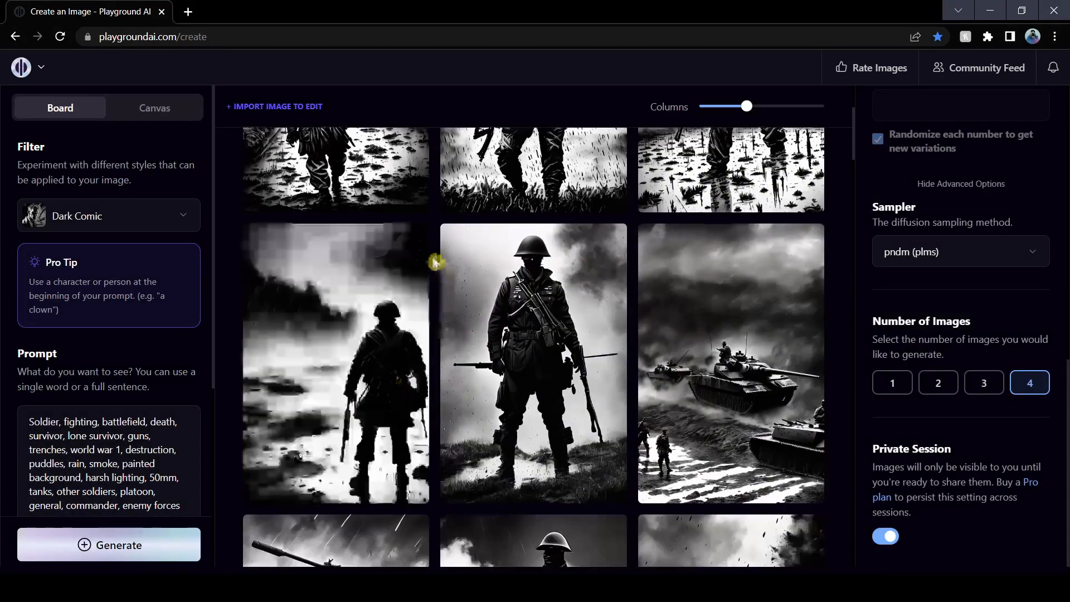
{"action": "left_click", "coordinate": [410, 245]}
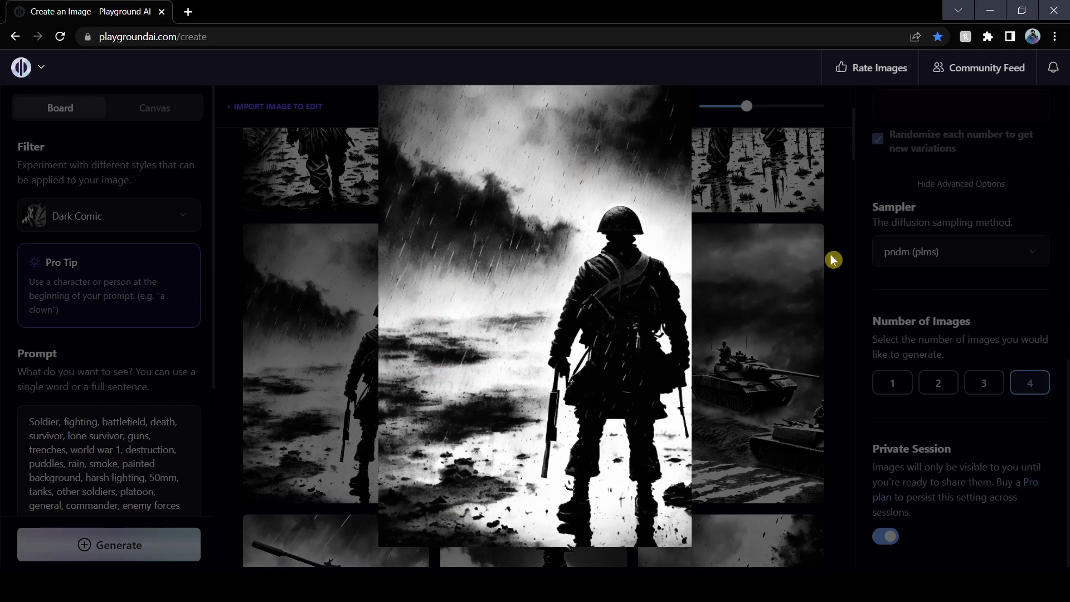
{"action": "left_click", "coordinate": [846, 234]}
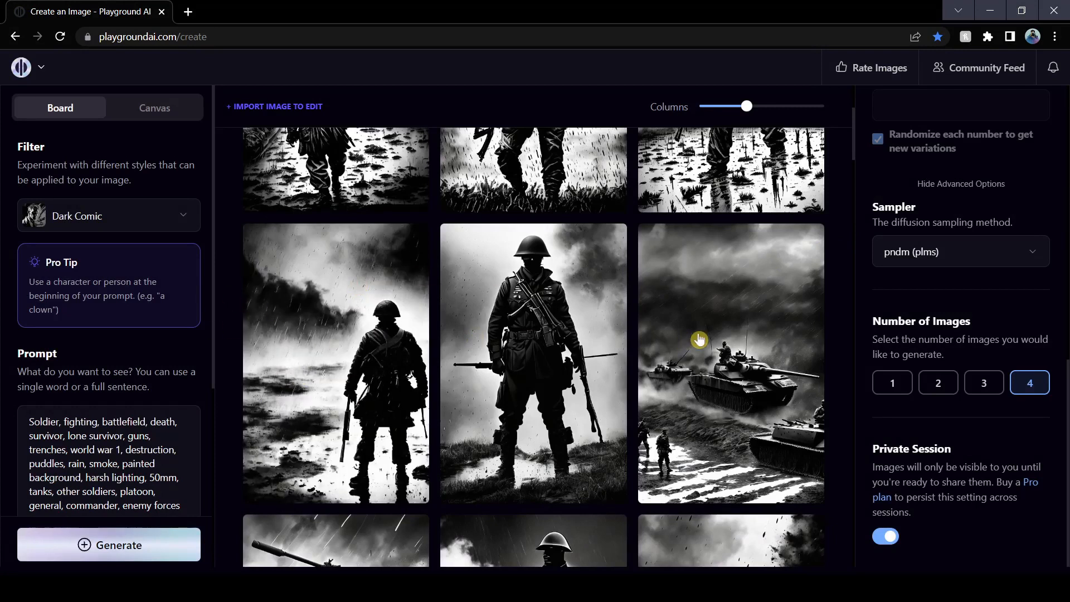
Step: Turn on Exclude From Image and set the sampler to k_euler_ancestral
{"action": "scroll", "coordinate": [175, 363], "scroll_direction": "down", "scroll_amount": 2}
{"action": "scroll", "coordinate": [175, 363], "scroll_direction": "down", "scroll_amount": 2}
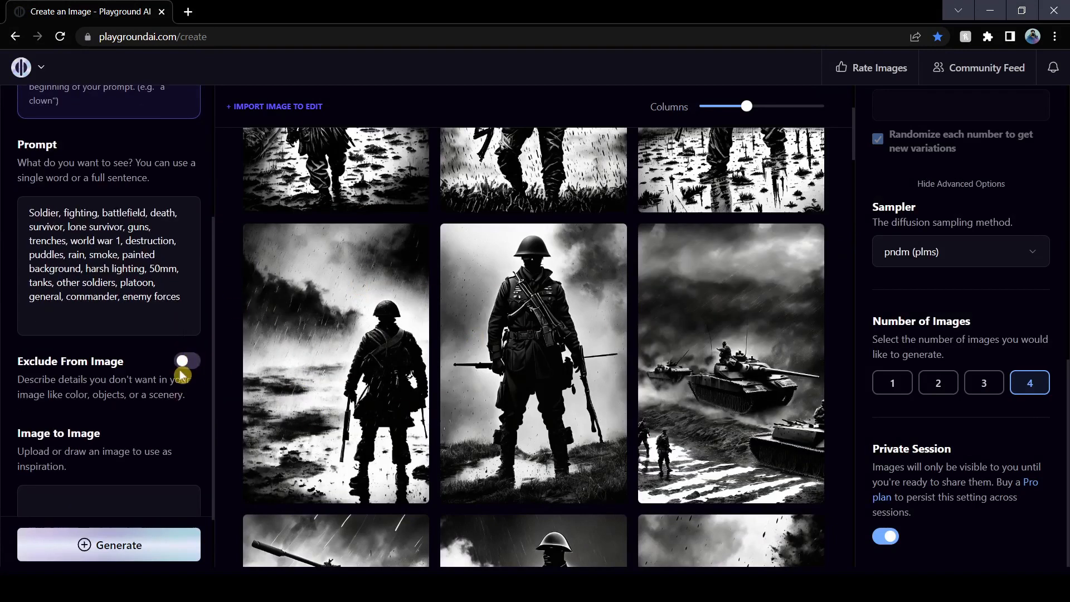
{"action": "left_click", "coordinate": [181, 363]}
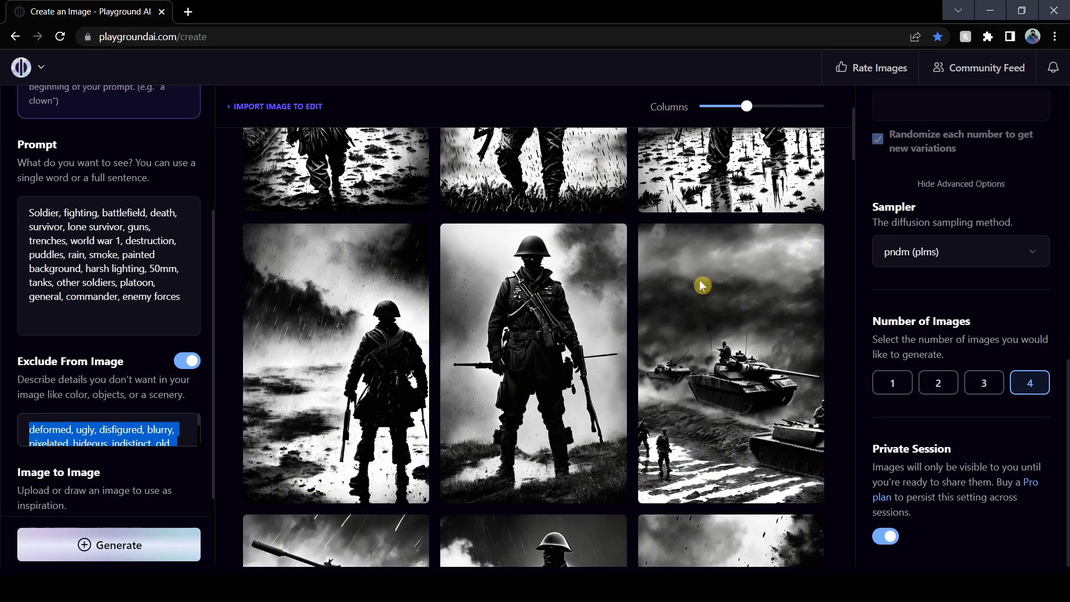
{"action": "left_click", "coordinate": [946, 254]}
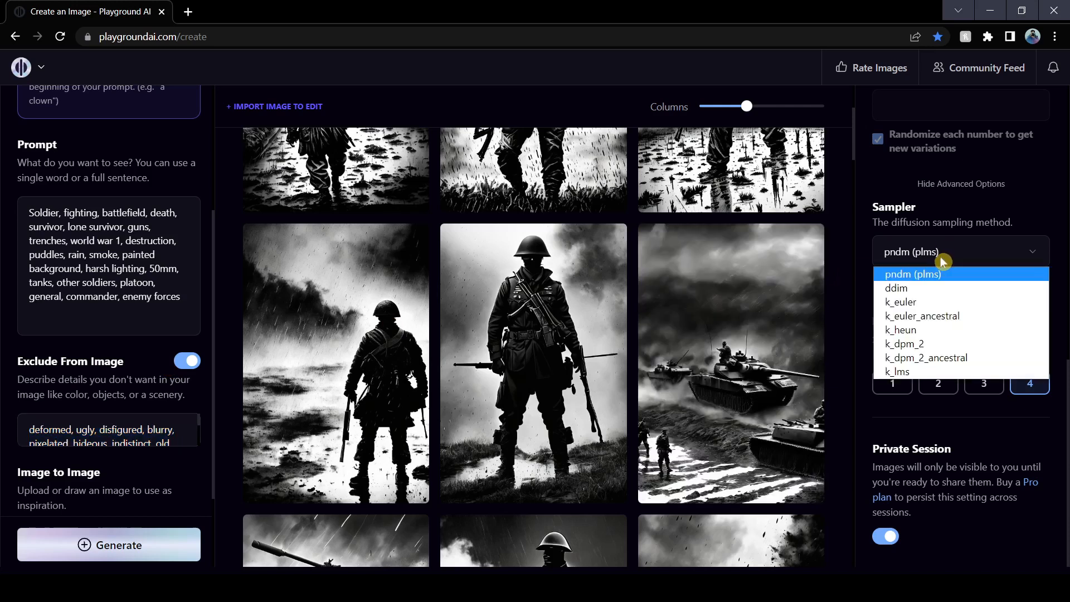
{"action": "left_click", "coordinate": [948, 316]}
Step: Generate four more Dark Comic images from the World War 1 soldier prompt
{"action": "scroll", "coordinate": [841, 257], "scroll_direction": "up", "scroll_amount": 4}
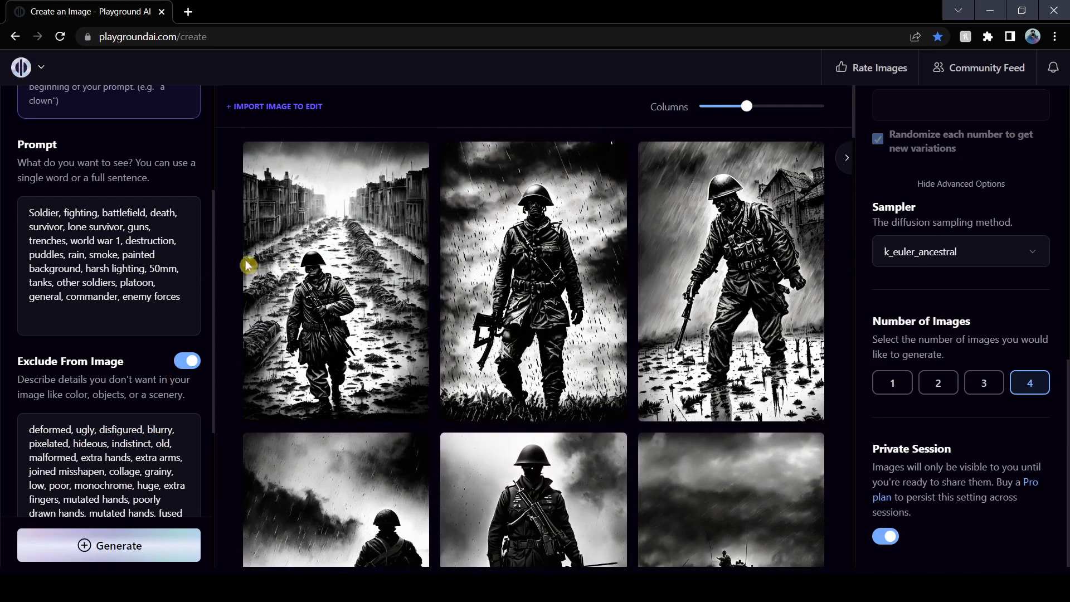
{"action": "scroll", "coordinate": [109, 301], "scroll_direction": "up", "scroll_amount": 4}
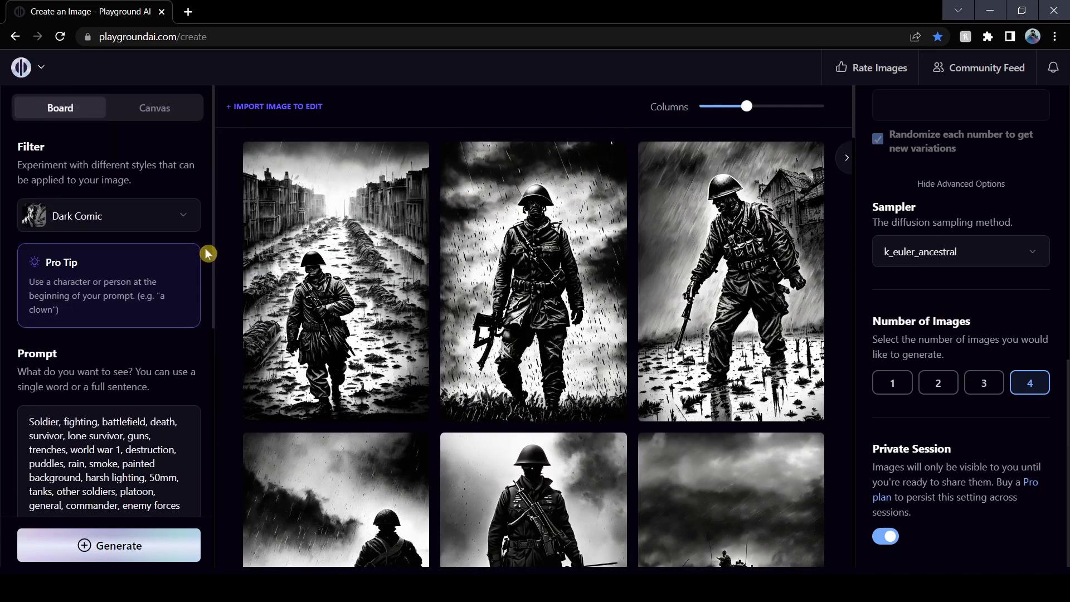
{"action": "key", "text": "ctrl+Return"}
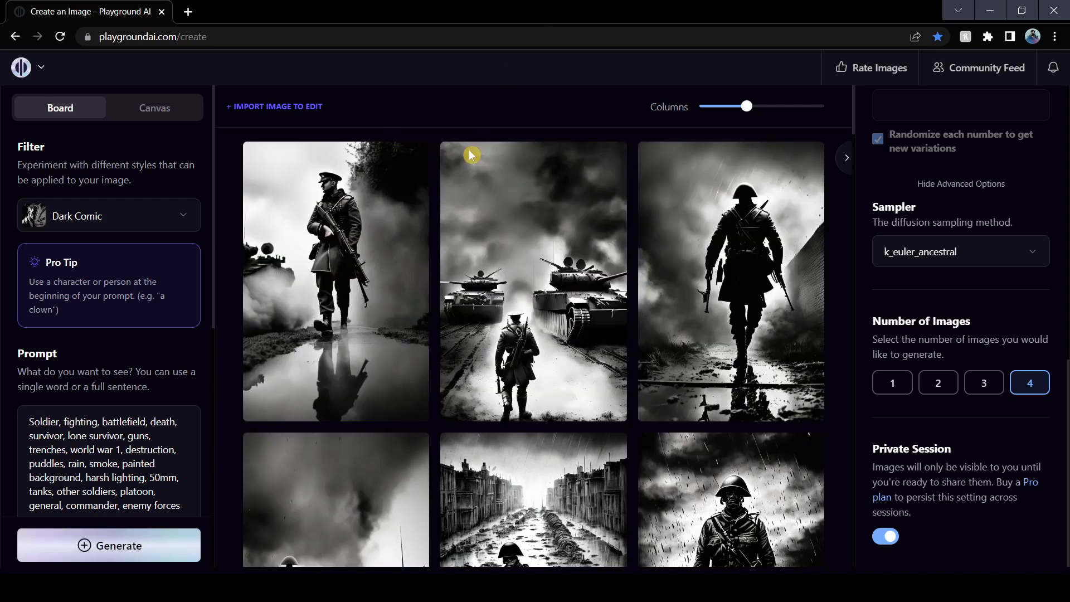
Step: View the capped soldier walking beside the reflective puddle at full size twice, closing it each time
{"action": "left_click", "coordinate": [410, 166]}
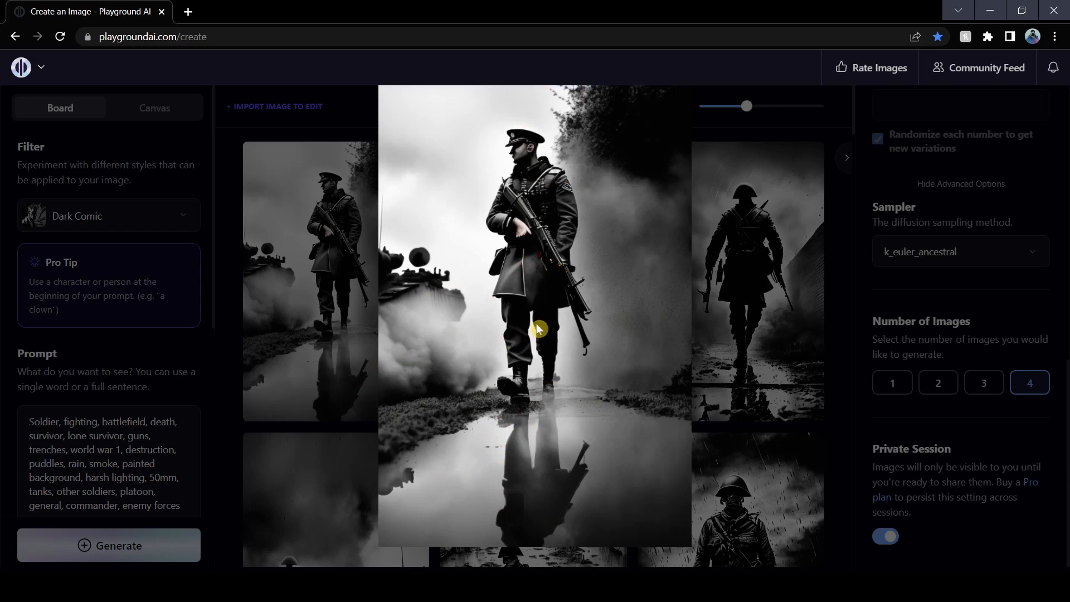
{"action": "left_click", "coordinate": [841, 255]}
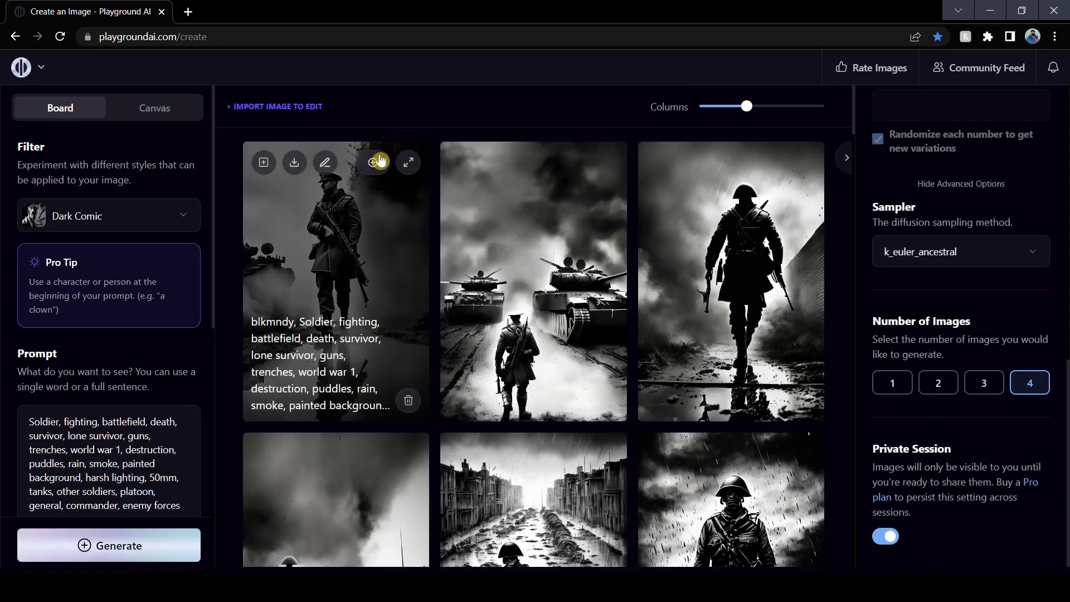
{"action": "left_click", "coordinate": [410, 163]}
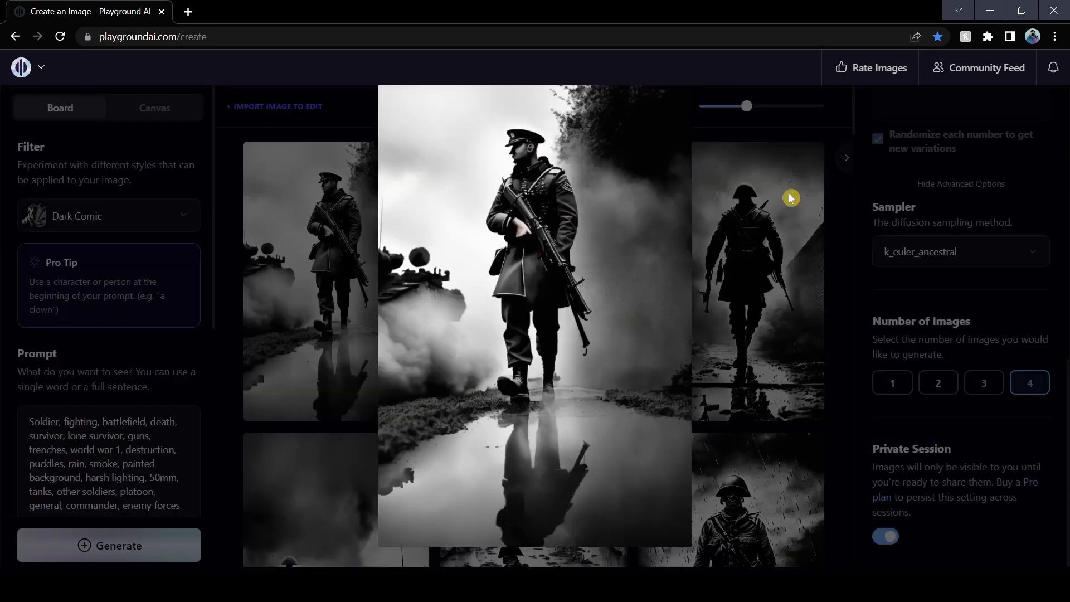
{"action": "left_click", "coordinate": [841, 266]}
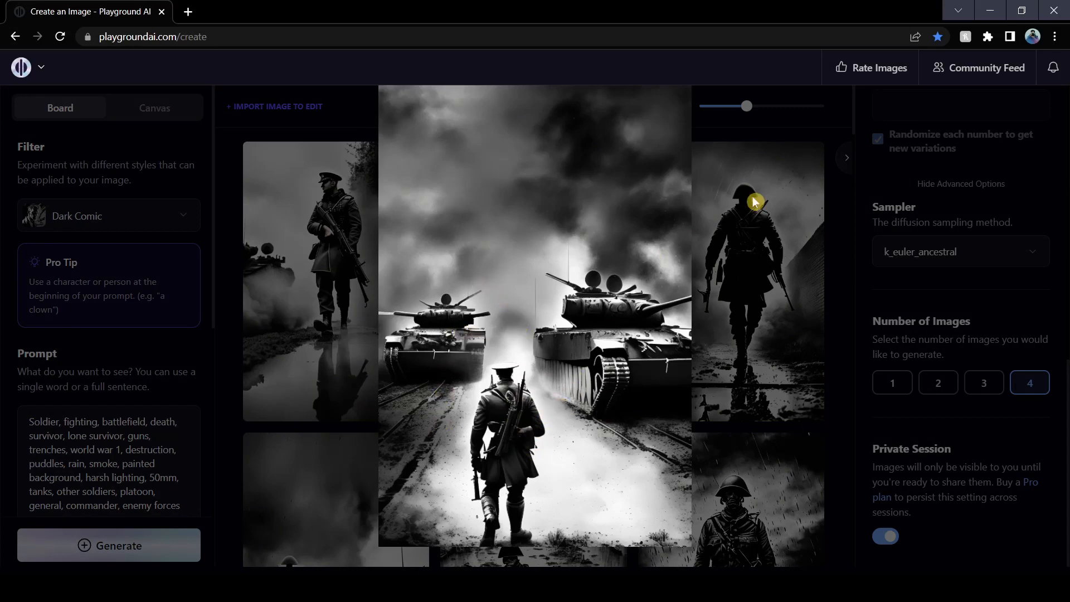
Step: View the soldier facing two tanks, the silhouetted soldier walking away, and the soldiers beside a tank at full size, closing each enlarged view
{"action": "left_click", "coordinate": [838, 267]}
{"action": "left_click", "coordinate": [806, 167]}
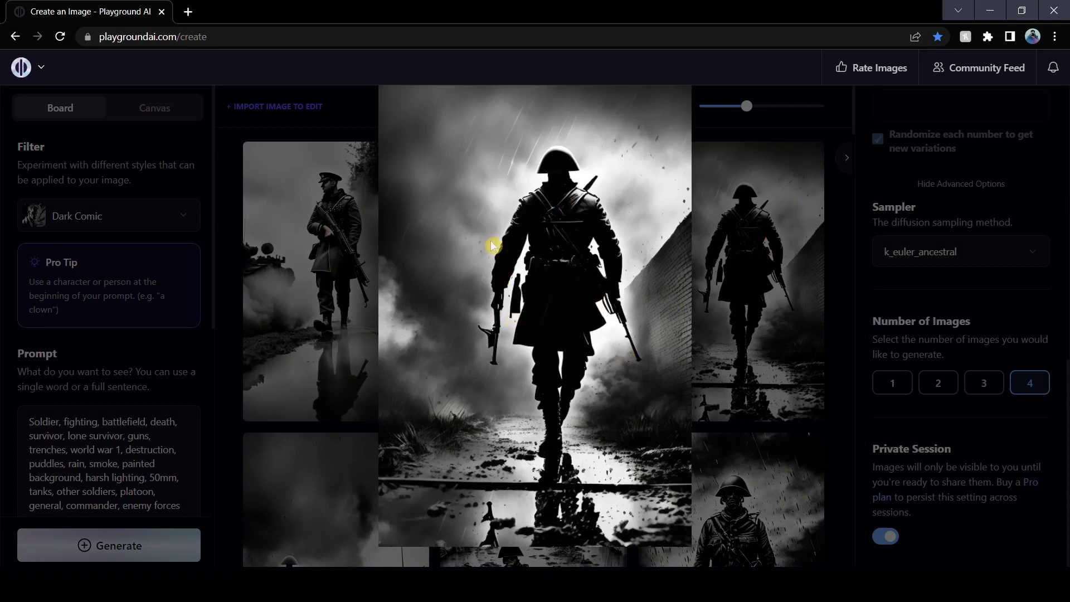
{"action": "left_click", "coordinate": [830, 299]}
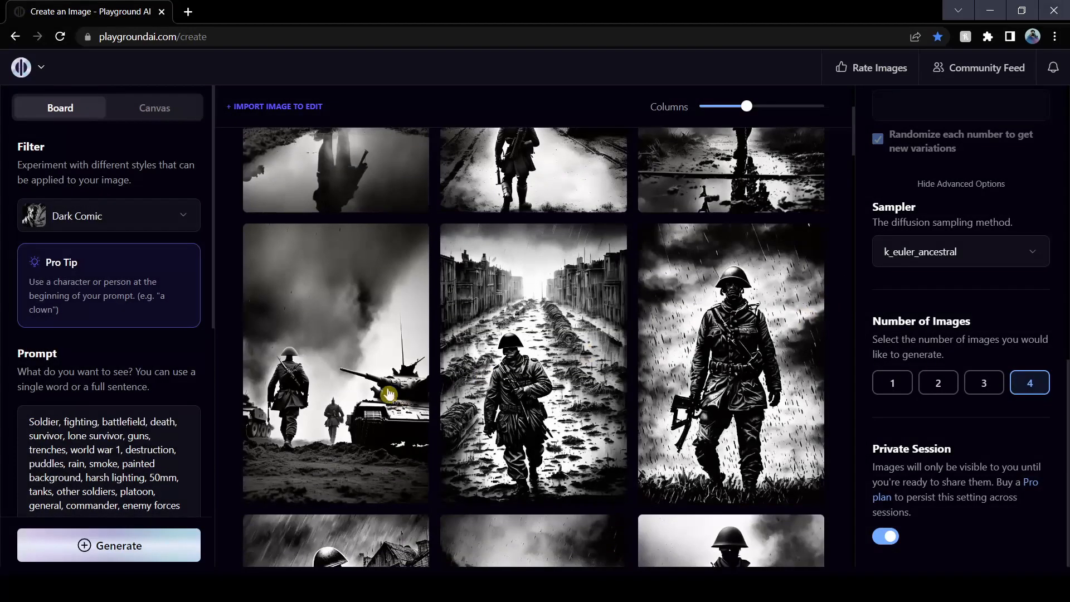
{"action": "left_click", "coordinate": [378, 281]}
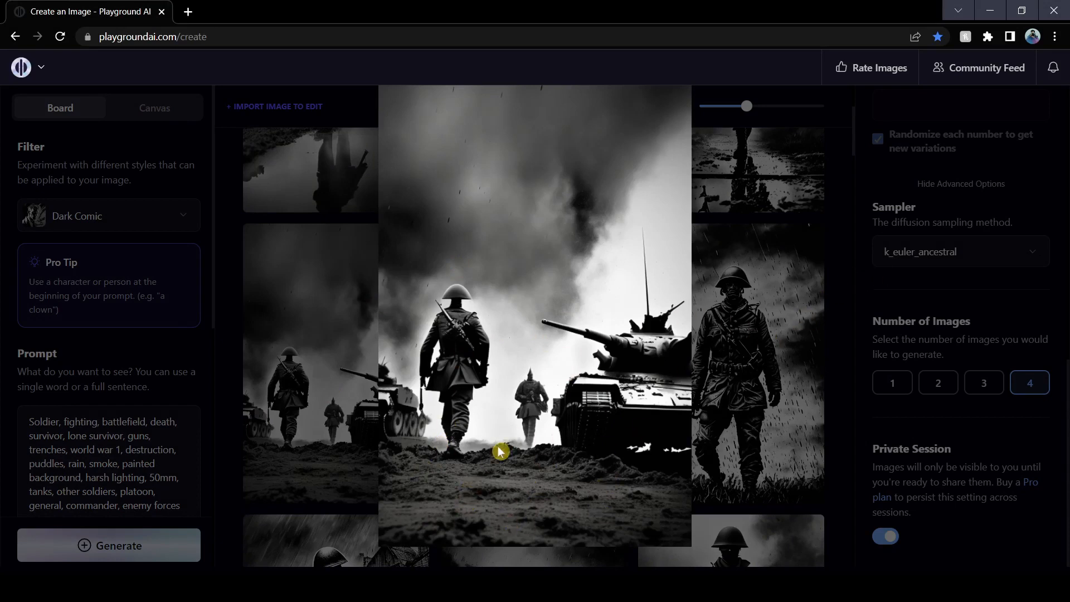
{"action": "left_click", "coordinate": [833, 226]}
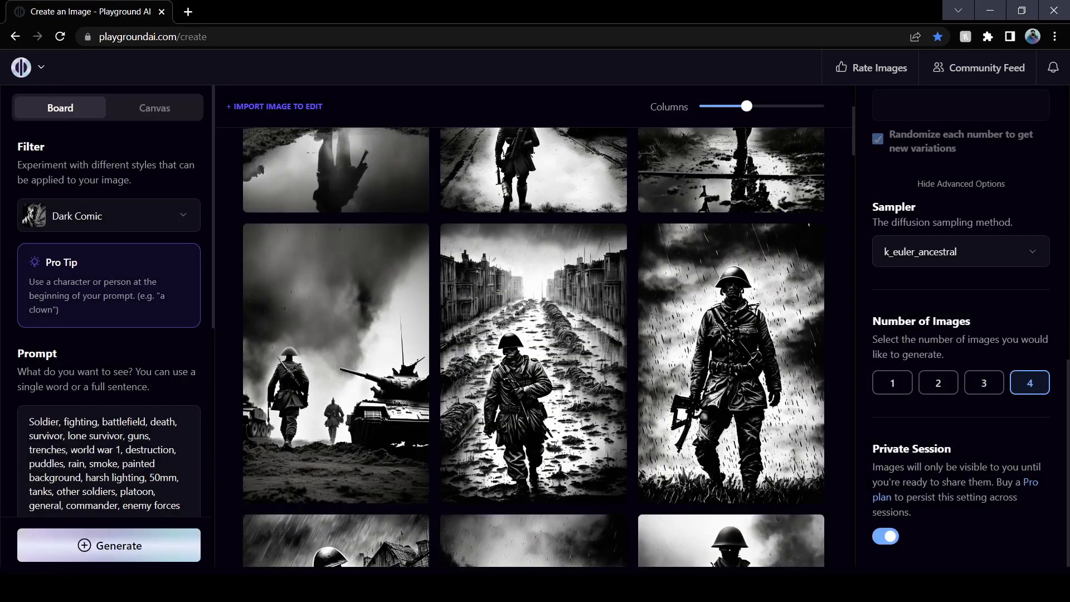
Step: Change "world war 1" to "world war 2" in the prompt and generate images again
{"action": "left_click_drag", "start_coordinate": [71, 449], "coordinate": [131, 450]}
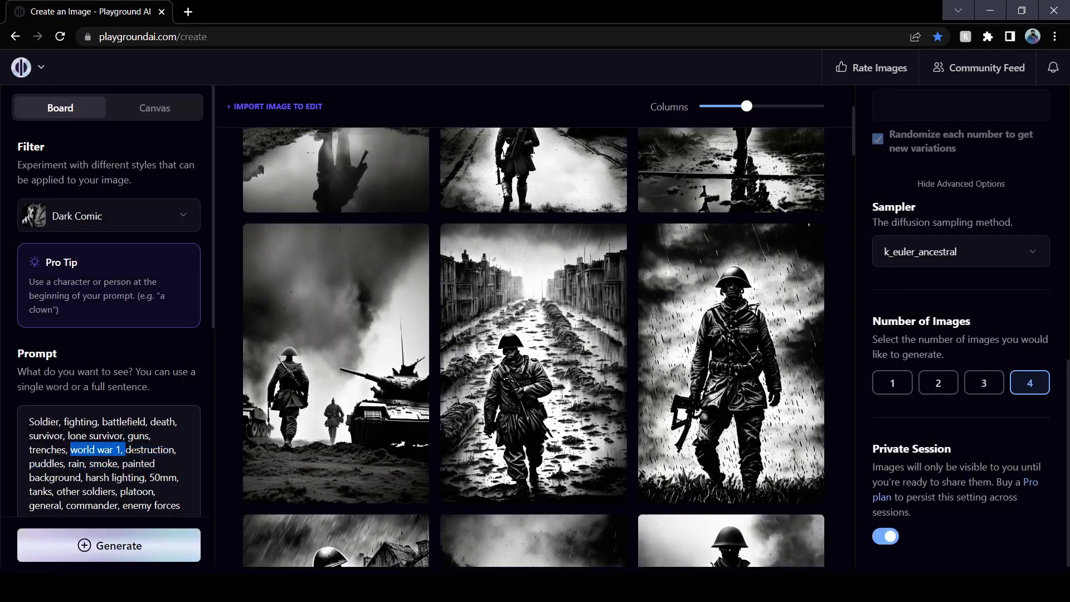
{"action": "left_click", "coordinate": [161, 449]}
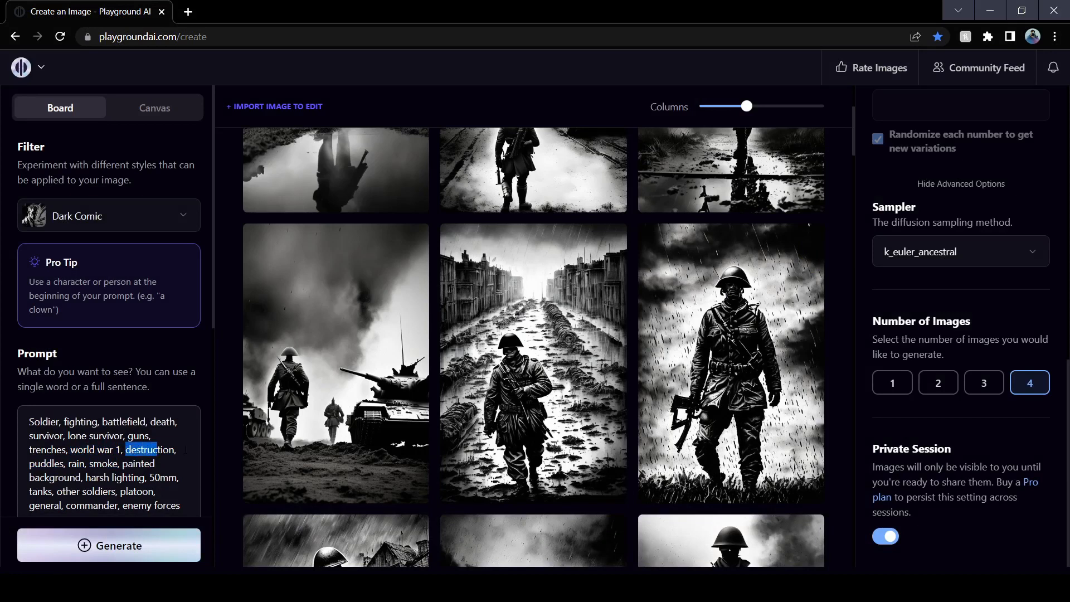
{"action": "left_click", "coordinate": [100, 477]}
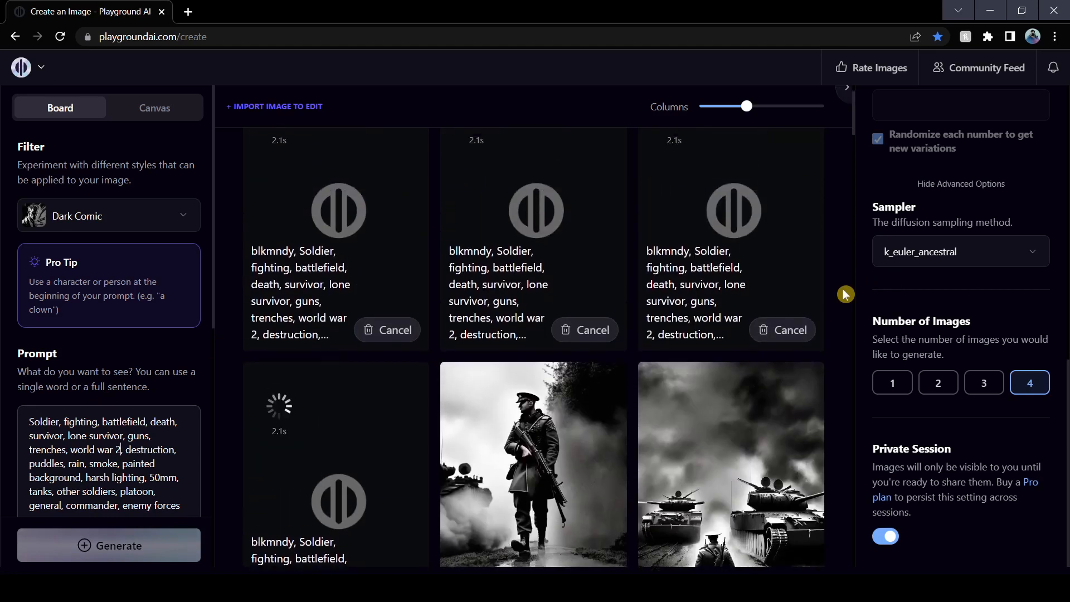
Step: Compare the new World War 2 capped soldier with the earlier World War 1 capped soldier at full size, closing each enlarged view
{"action": "scroll", "coordinate": [845, 295], "scroll_direction": "up", "scroll_amount": 2}
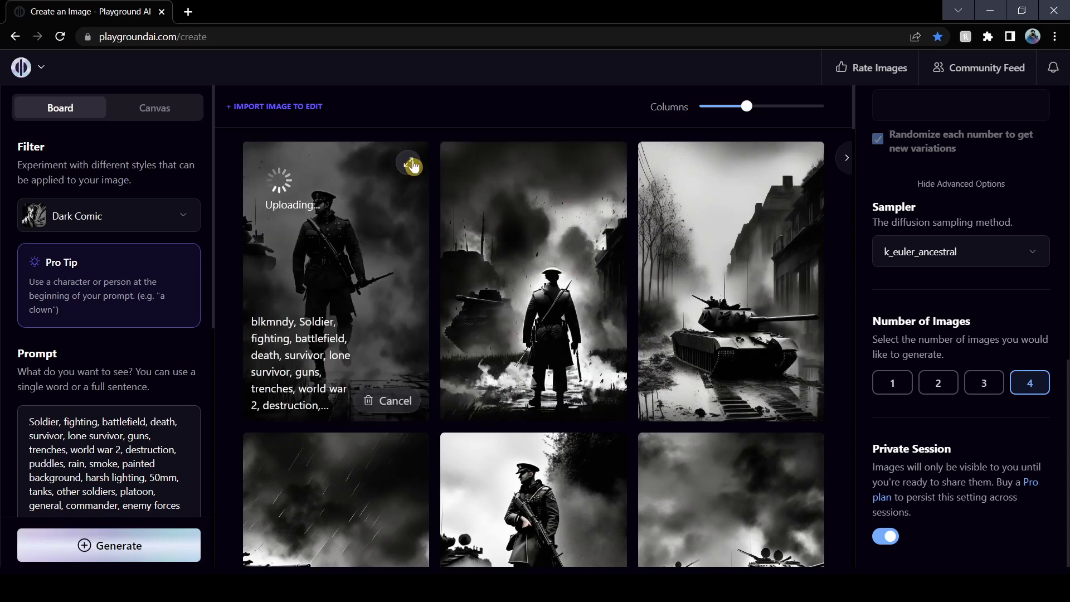
{"action": "left_click", "coordinate": [411, 164]}
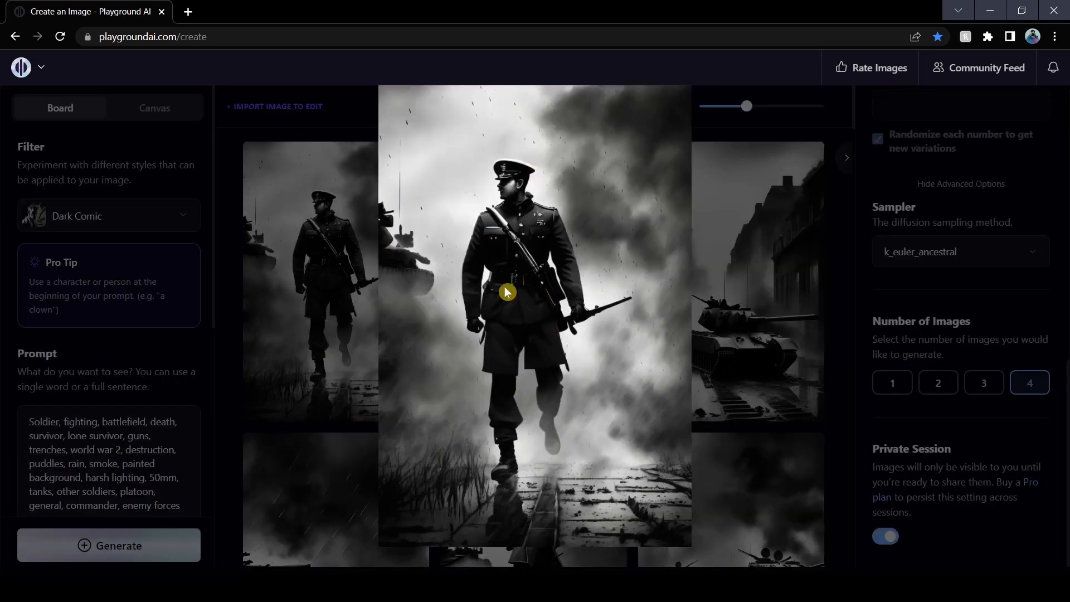
{"action": "left_click", "coordinate": [885, 170]}
{"action": "left_click_drag", "start_coordinate": [855, 120], "coordinate": [879, 149]}
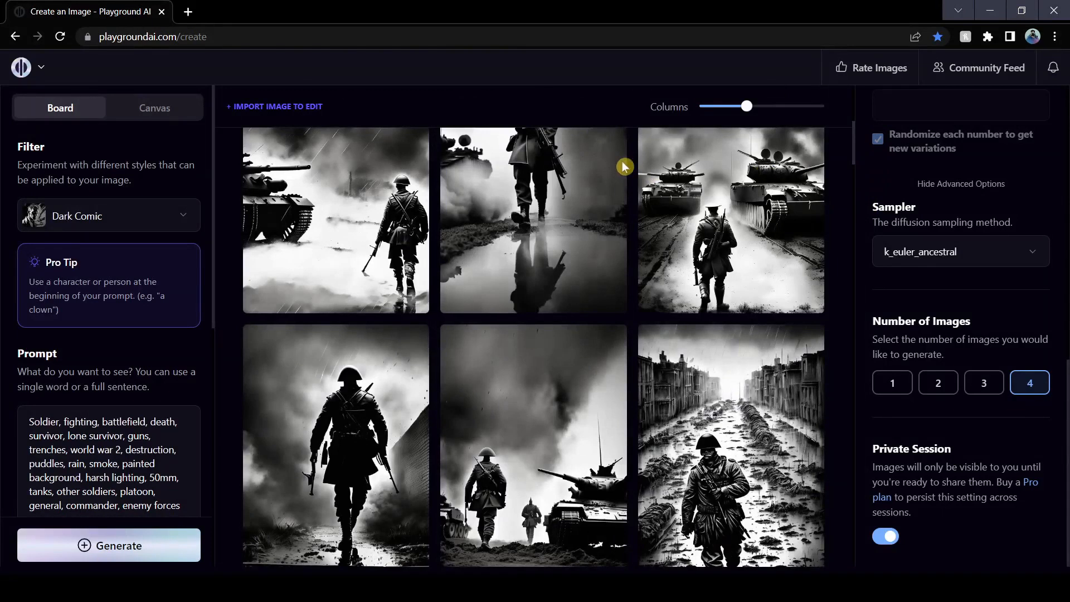
{"action": "mouse_move", "coordinate": [624, 166]}
{"action": "scroll", "coordinate": [622, 187], "scroll_direction": "up", "scroll_amount": 4}
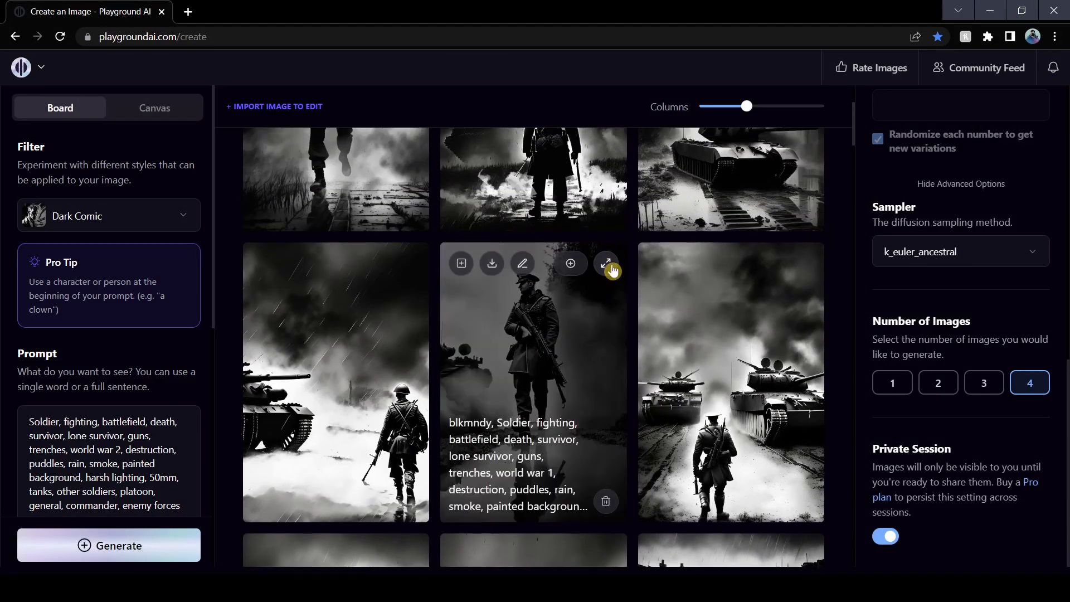
{"action": "left_click", "coordinate": [607, 265]}
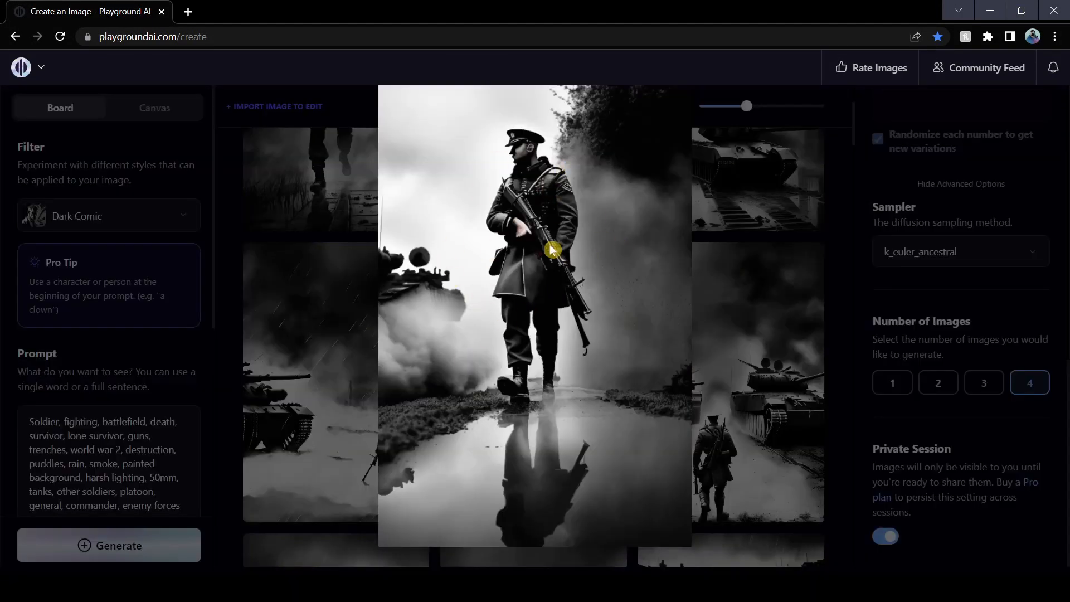
{"action": "left_click", "coordinate": [843, 221]}
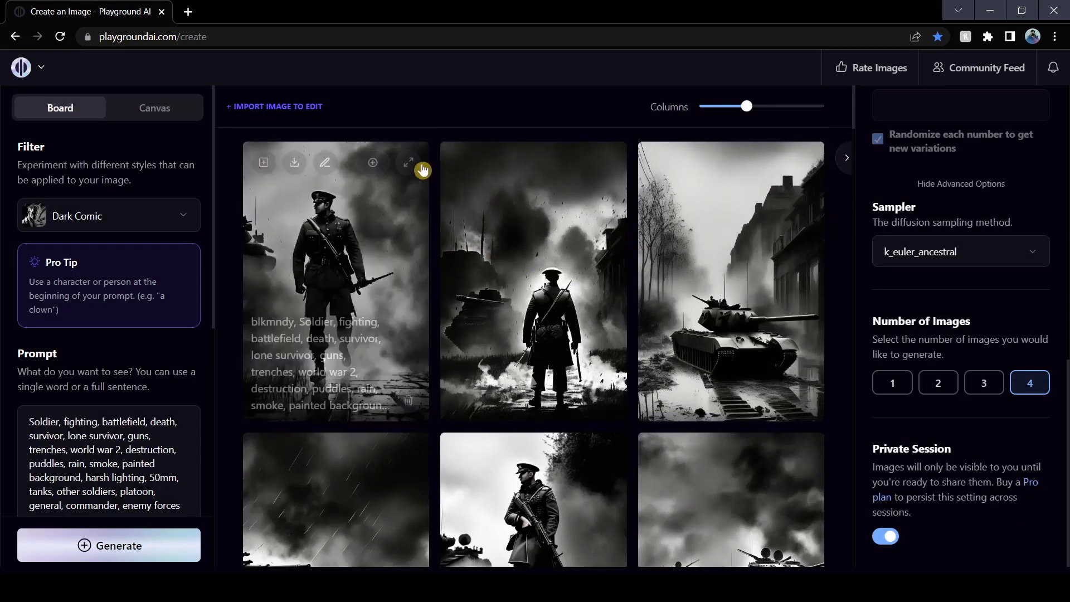
{"action": "left_click", "coordinate": [408, 163]}
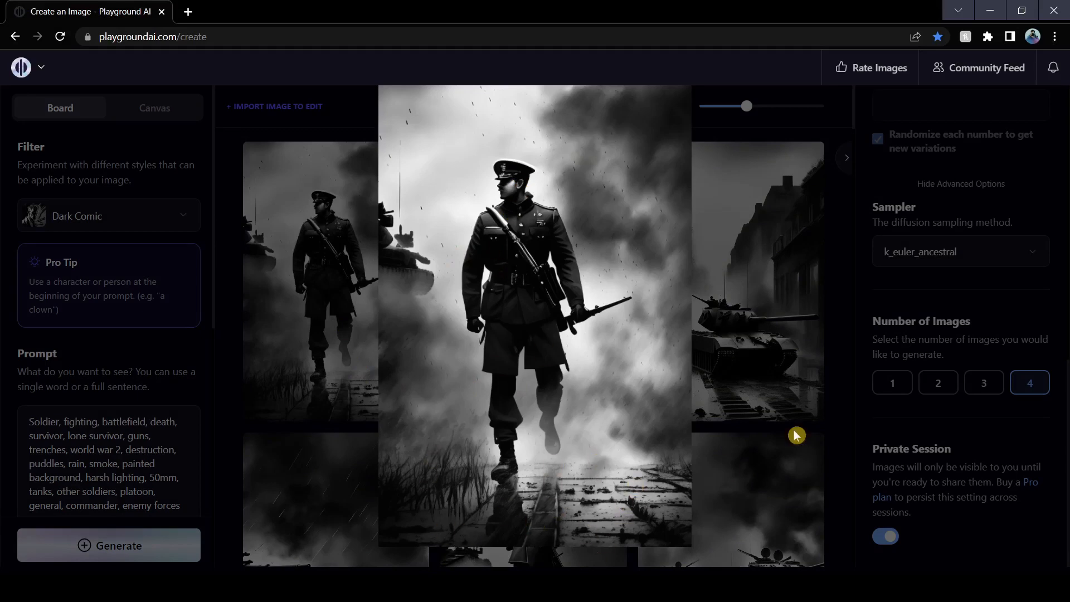
{"action": "left_click", "coordinate": [849, 275]}
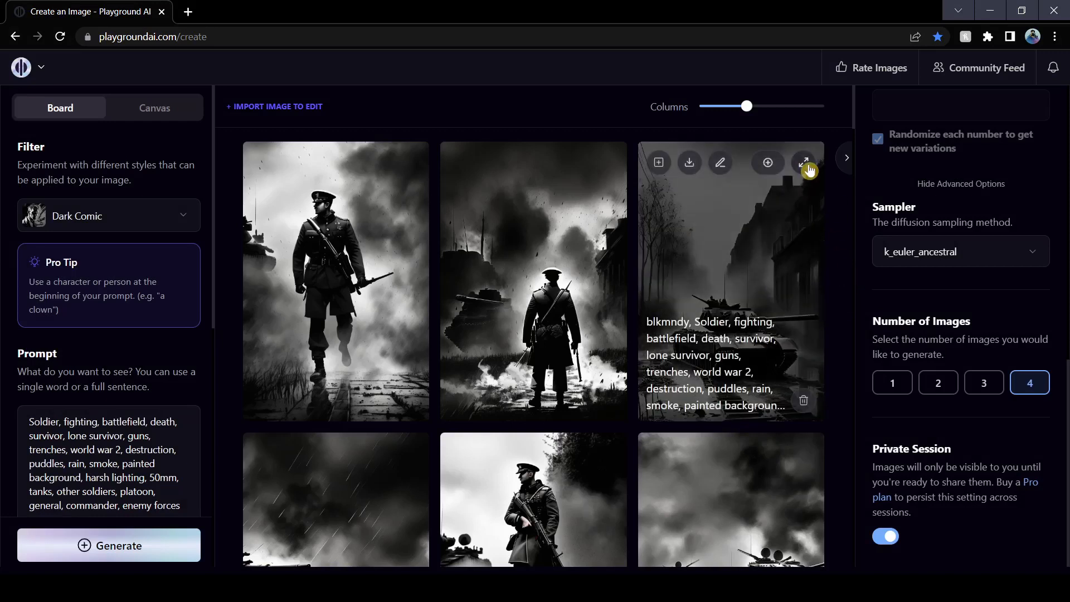
Step: View the tank in the street, the soldier facing smoke and flames, and the soldier beside a tank in rain at full size, closing each view
{"action": "left_click", "coordinate": [805, 163]}
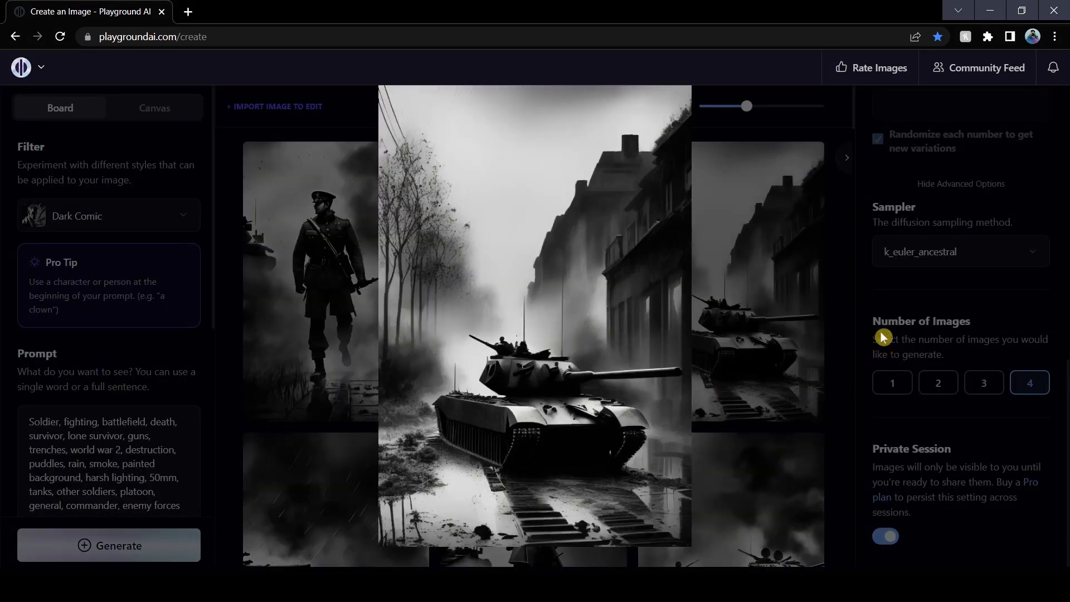
{"action": "left_click", "coordinate": [861, 331]}
{"action": "left_click", "coordinate": [606, 163]}
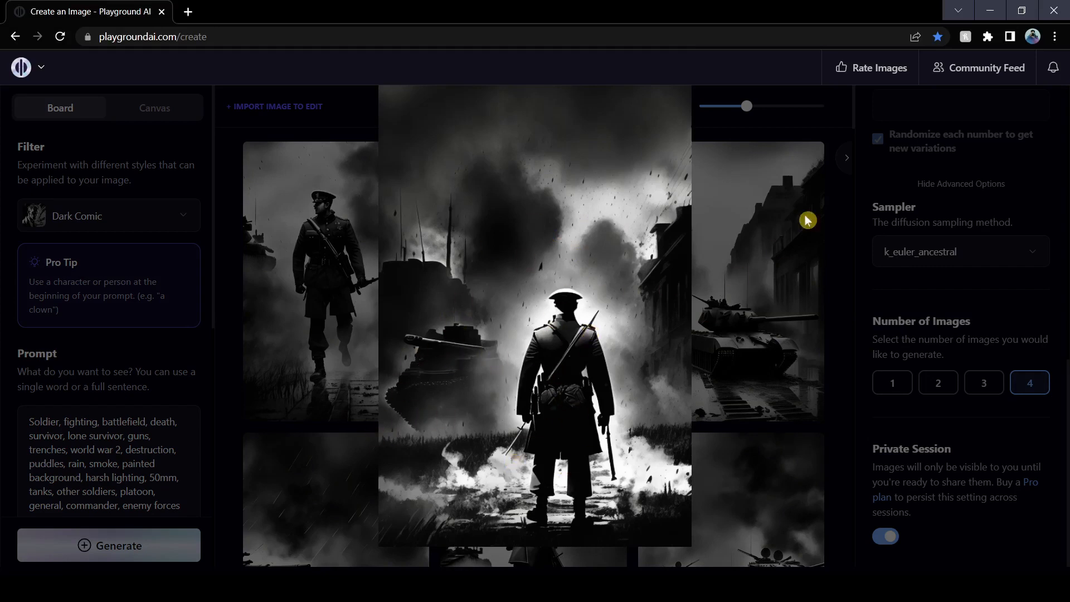
{"action": "left_click", "coordinate": [861, 241]}
{"action": "scroll", "coordinate": [780, 267], "scroll_direction": "down", "scroll_amount": 1}
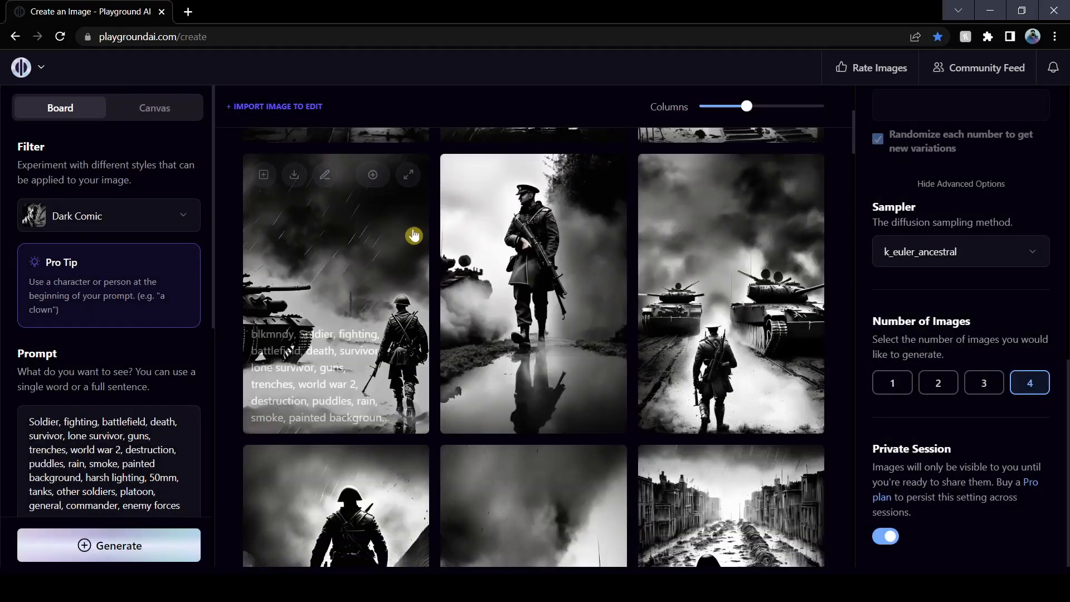
{"action": "left_click", "coordinate": [407, 173]}
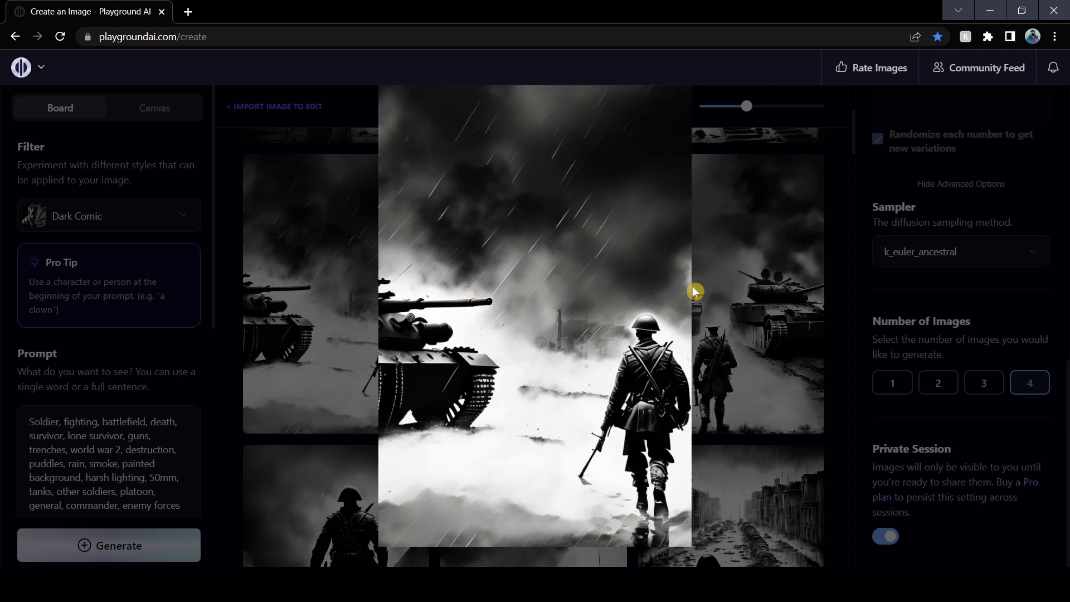
{"action": "left_click", "coordinate": [850, 264]}
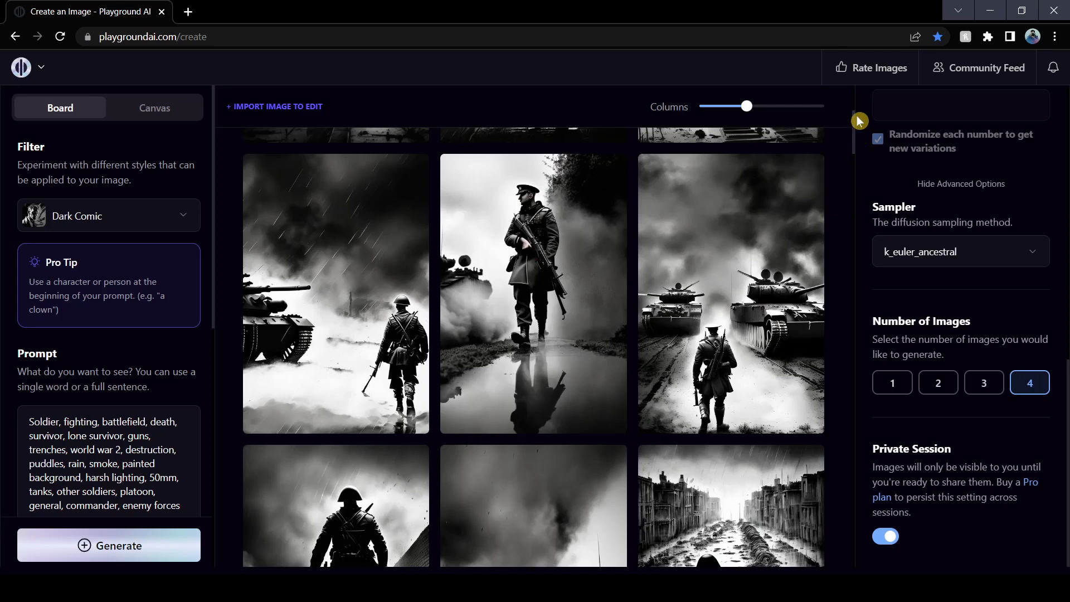
{"action": "scroll", "coordinate": [859, 114], "scroll_direction": "up", "scroll_amount": 5}
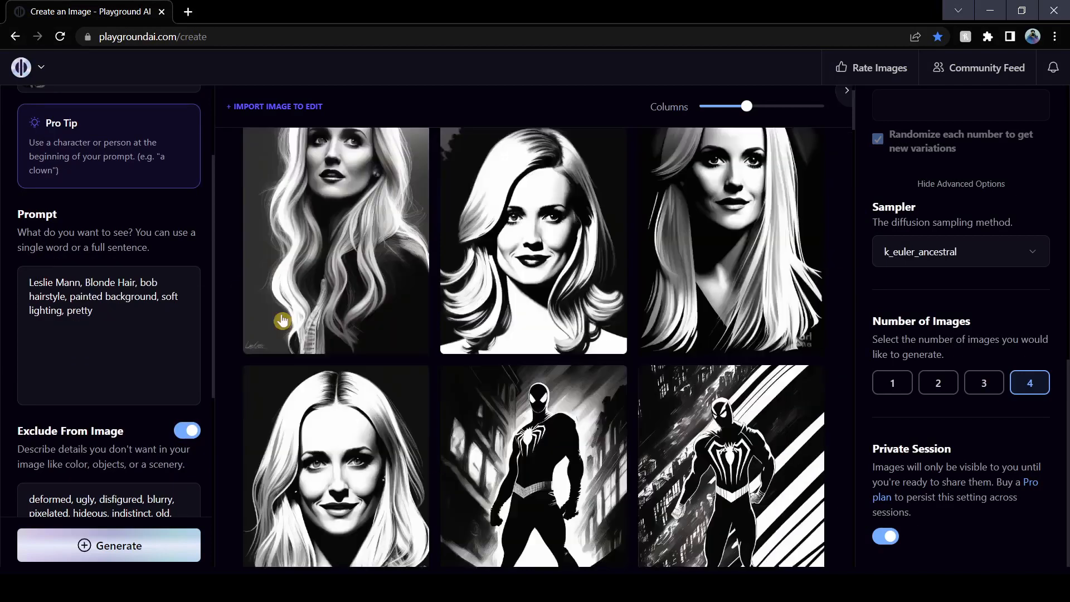
Step: Replace the prompt with "Shaquille O'Neal, basketball, tough, basketball court, gym, lights, highlights," and generate images
{"action": "left_click_drag", "start_coordinate": [80, 282], "coordinate": [79, 261]}
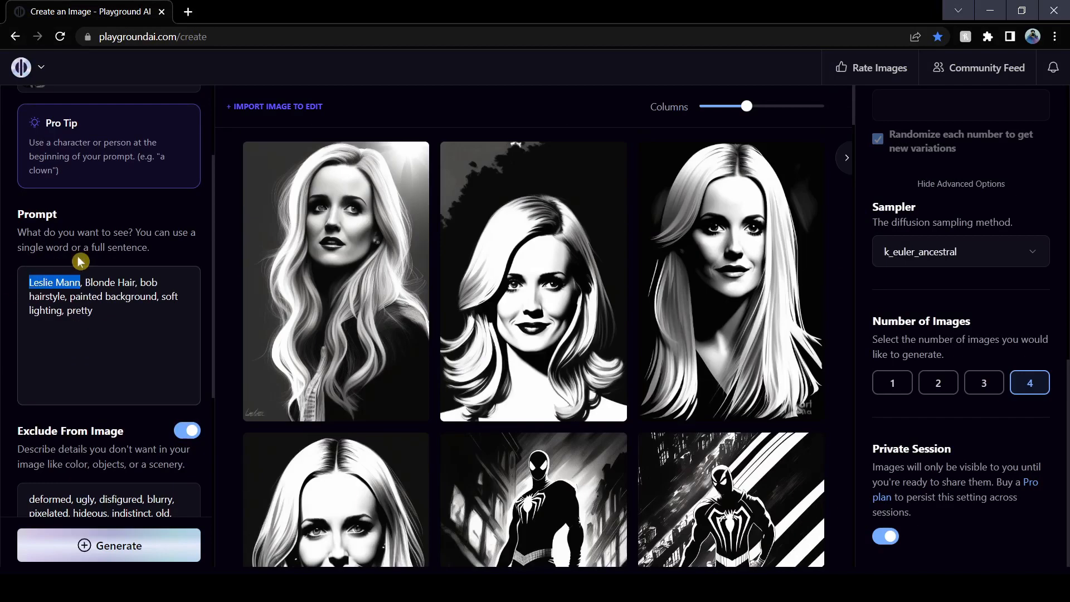
{"action": "type", "text": "Shaquille O'Neal"}
{"action": "key", "text": "ctrl+shift+End"}
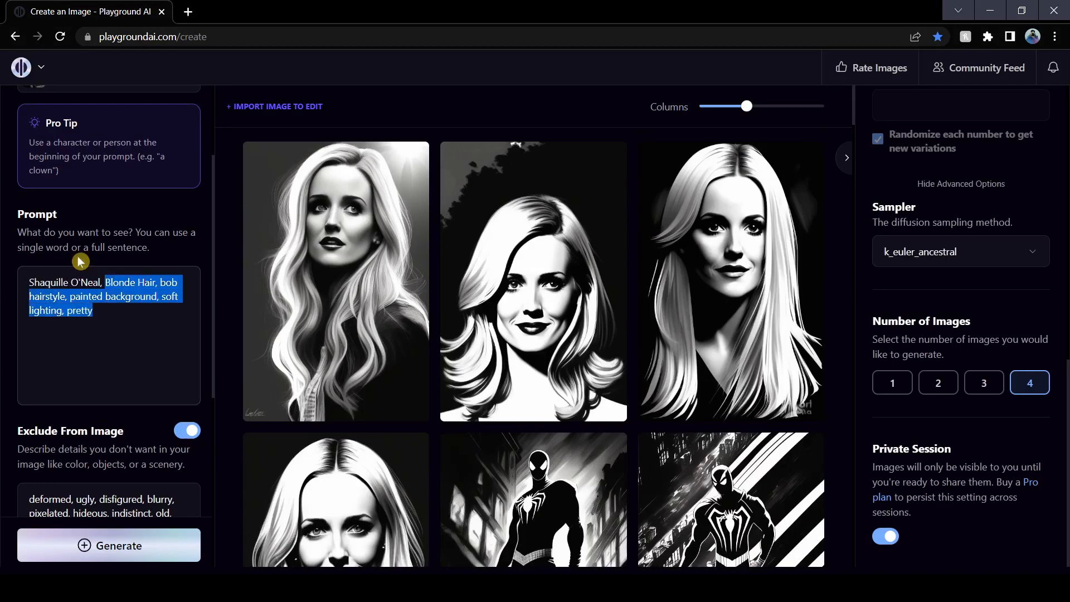
{"action": "type", "text": "basketball, tough, basket"}
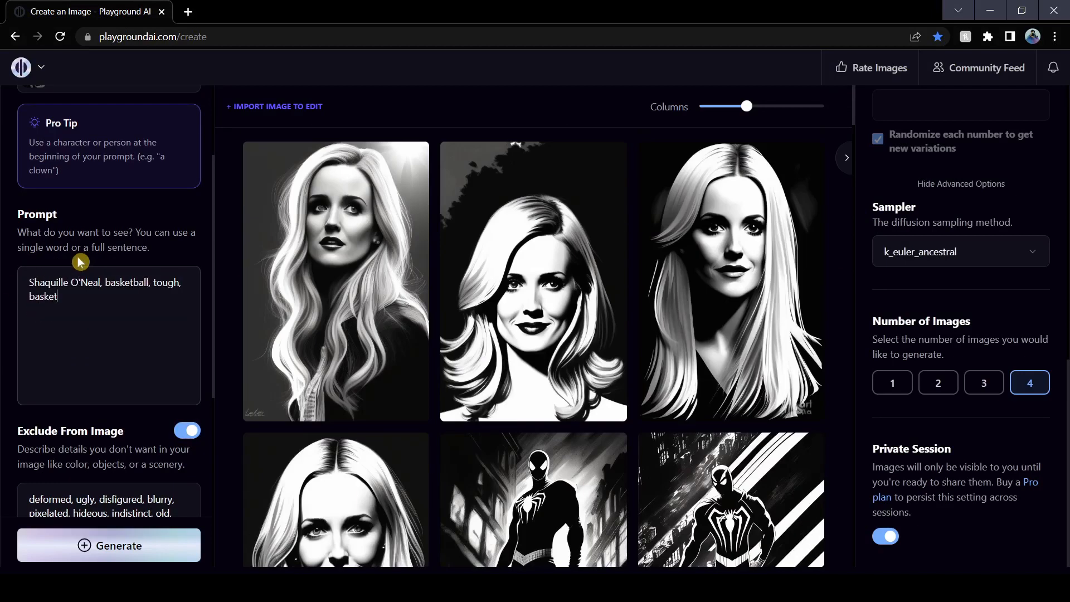
{"action": "type", "text": "ball court, gym, lights, highlights,"}
{"action": "key", "text": "ctrl+Return"}
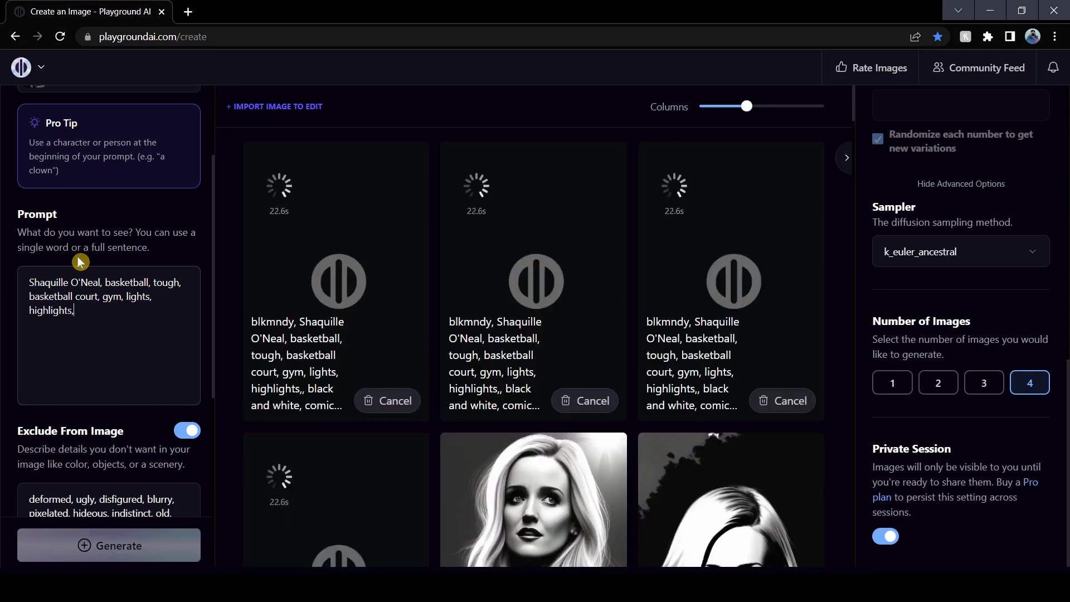
Step: View the player raising the ball, the stacked basketball hoops, and the court with two players at full size, closing each view
{"action": "scroll", "coordinate": [334, 301], "scroll_direction": "down", "scroll_amount": 4}
{"action": "left_click", "coordinate": [341, 323]}
{"action": "left_click", "coordinate": [789, 349]}
{"action": "scroll", "coordinate": [669, 251], "scroll_direction": "up", "scroll_amount": 4}
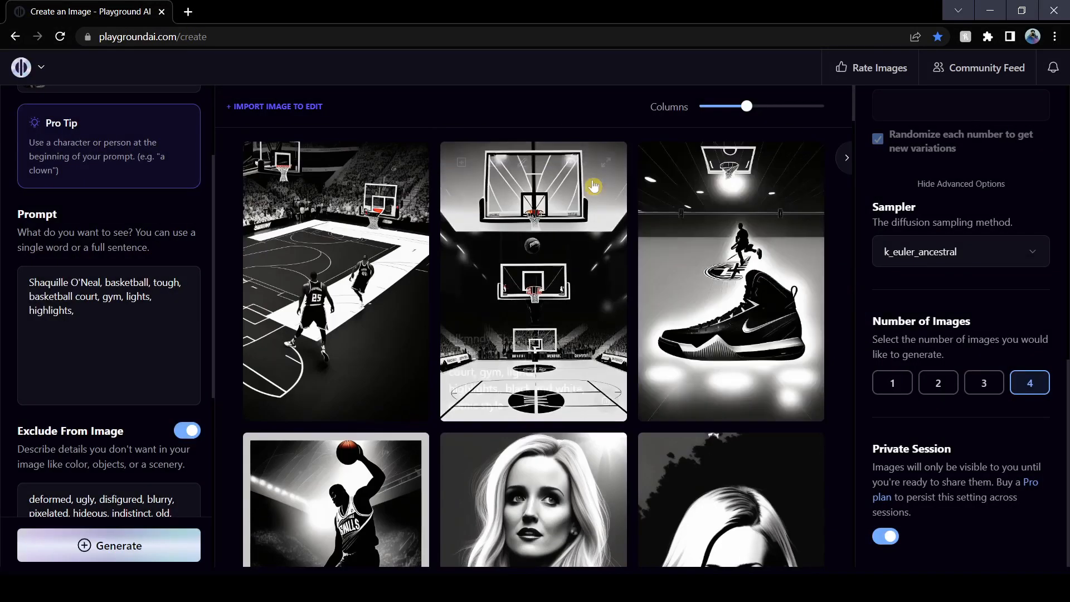
{"action": "left_click", "coordinate": [593, 193]}
{"action": "left_click", "coordinate": [620, 257]}
{"action": "left_click", "coordinate": [328, 167]}
{"action": "left_click", "coordinate": [611, 239]}
{"action": "scroll", "coordinate": [111, 460], "scroll_direction": "up", "scroll_amount": 3}
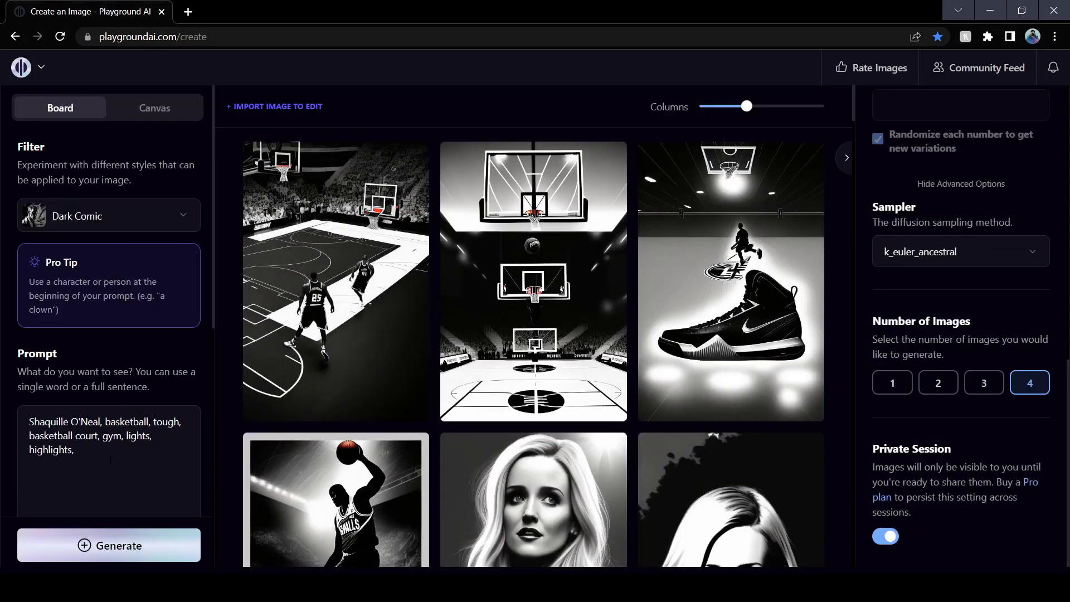
Step: View the basketball sneaker and the player raising the ball at full size, closing each enlarged view
{"action": "left_click_drag", "start_coordinate": [100, 459], "coordinate": [95, 385]}
{"action": "left_click", "coordinate": [780, 301]}
{"action": "left_click", "coordinate": [839, 270]}
{"action": "scroll", "coordinate": [614, 312], "scroll_direction": "down", "scroll_amount": 5}
{"action": "left_click", "coordinate": [337, 323]}
{"action": "left_click", "coordinate": [447, 507]}
{"action": "scroll", "coordinate": [614, 173], "scroll_direction": "up", "scroll_amount": 5}
Step: Clear the basketball prompt and start entering a new portrait prompt
{"action": "key", "text": "BackSpace"}
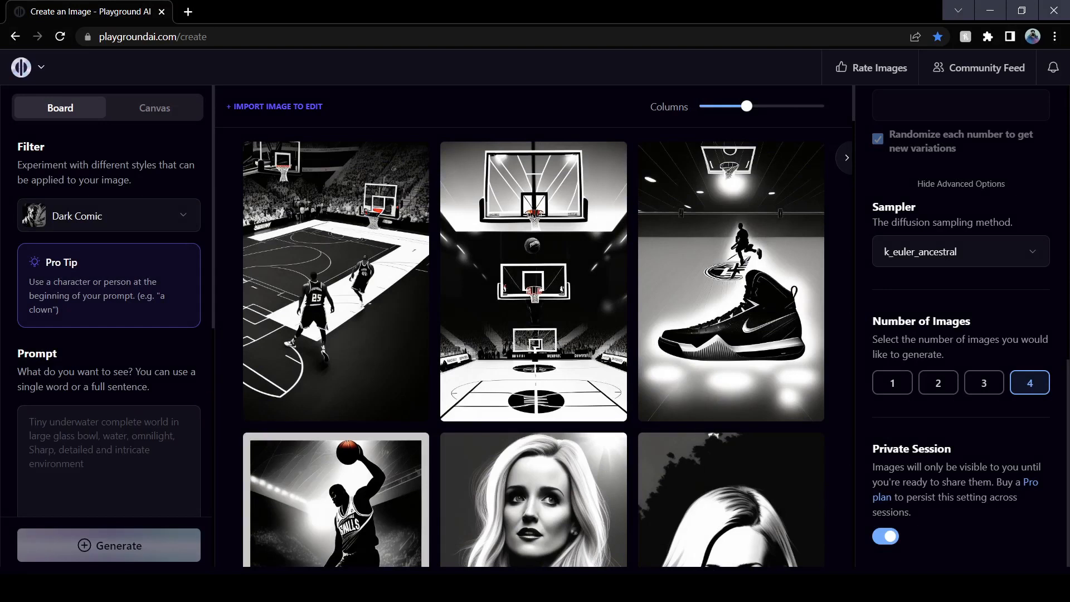
{"action": "type", "text": "Portrait"}
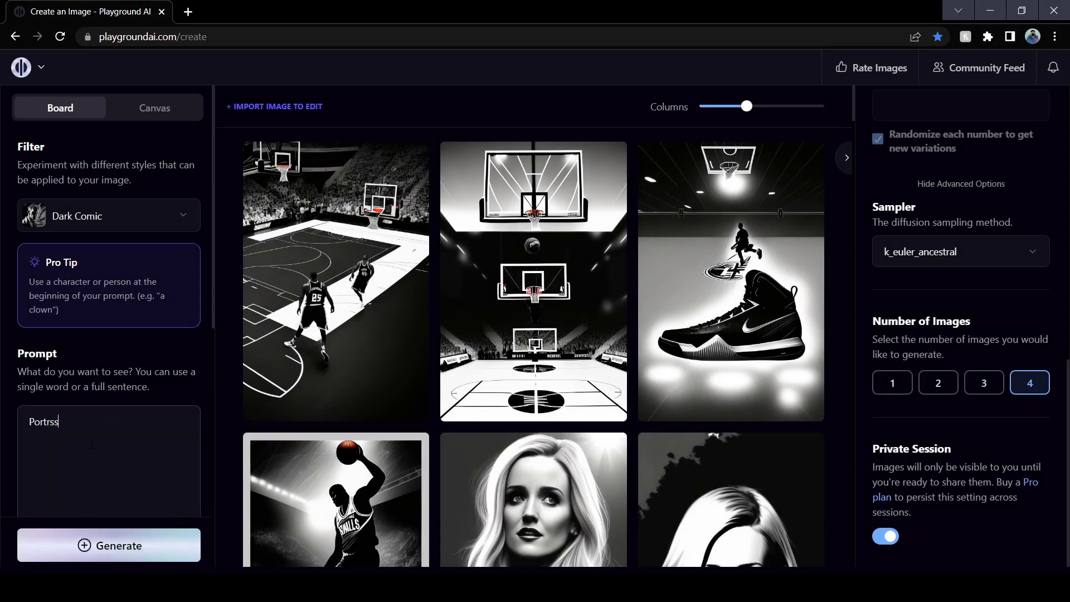
{"action": "key", "text": "BackSpace"}
{"action": "key", "text": "BackSpace"}
{"action": "key", "text": "BackSpace"}
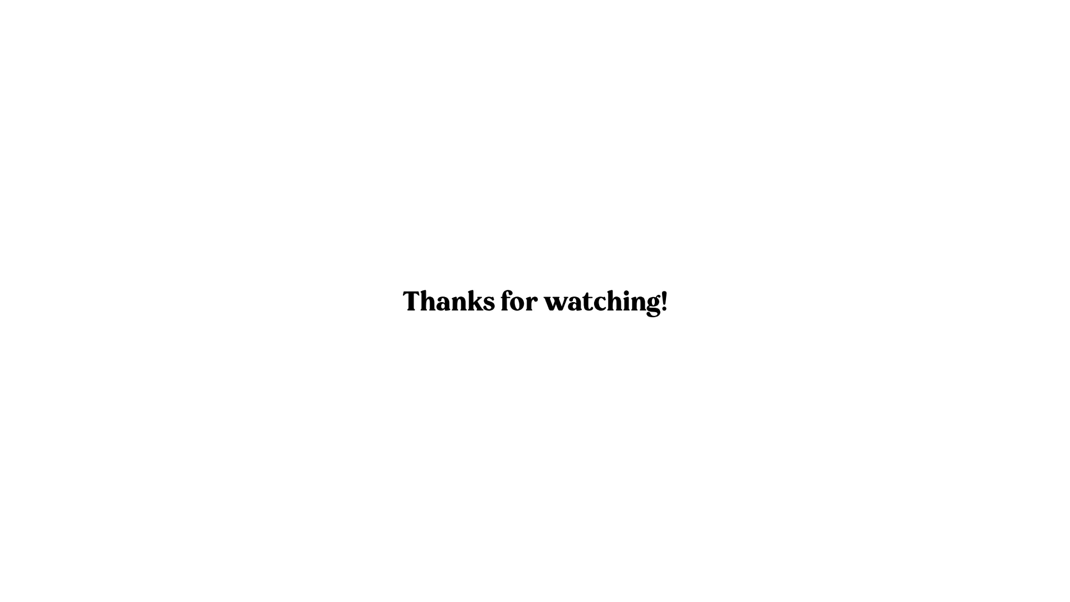